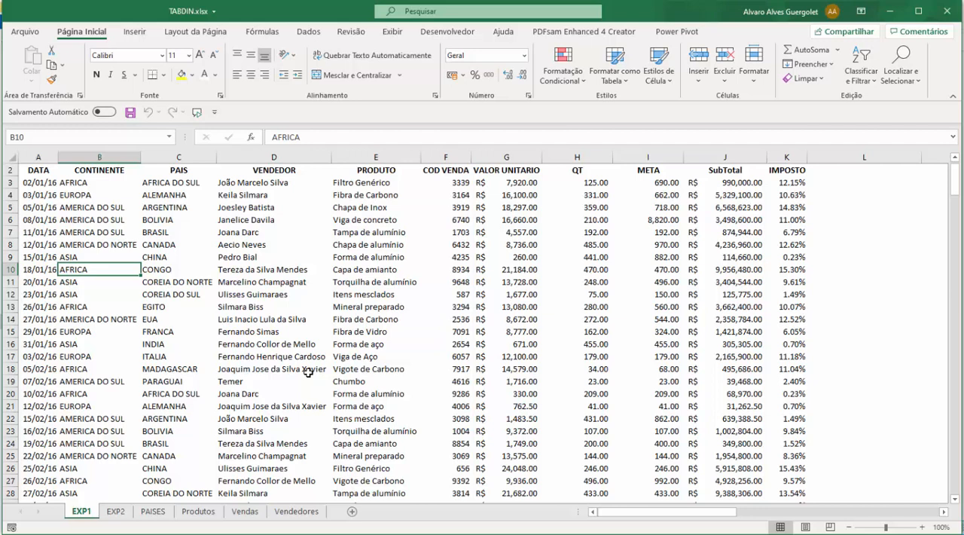
Step: Create a pivot table from the EXP1 sales data range A2:K274 on a new worksheet
{"action": "left_click", "coordinate": [344, 233]}
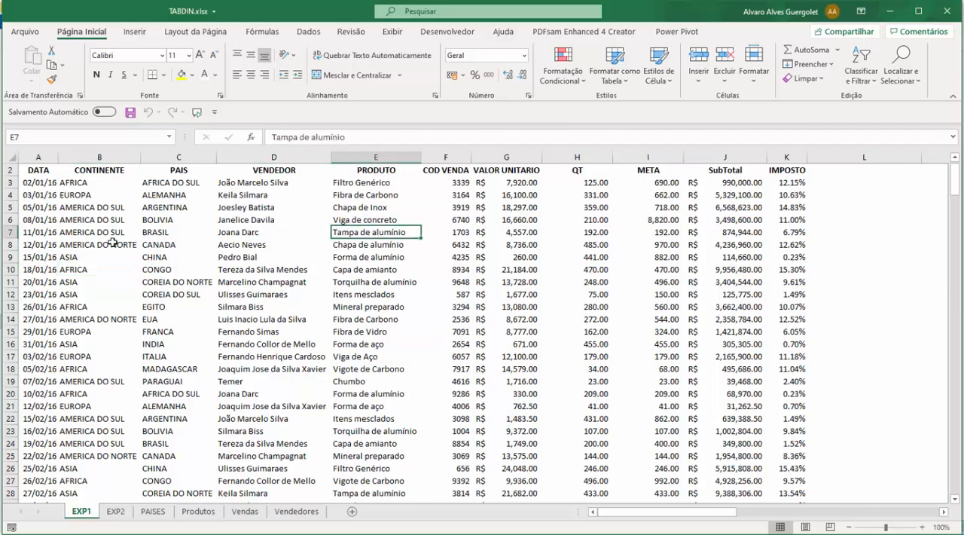
{"action": "left_click", "coordinate": [110, 197]}
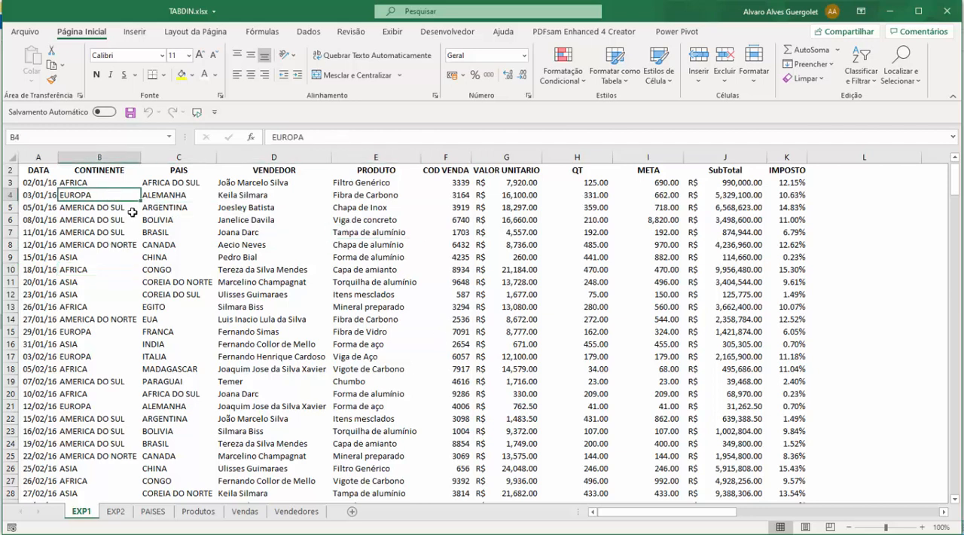
{"action": "left_click", "coordinate": [235, 259]}
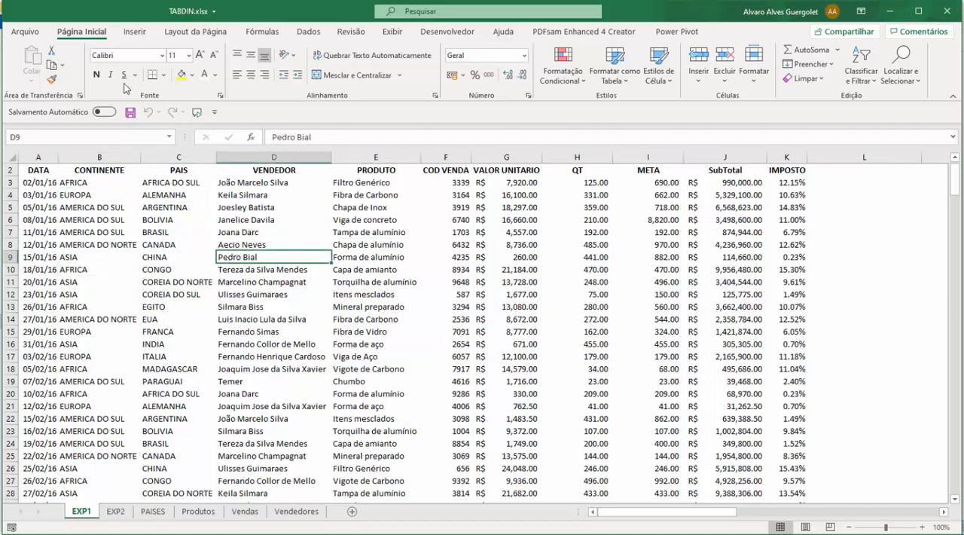
{"action": "left_click", "coordinate": [134, 32]}
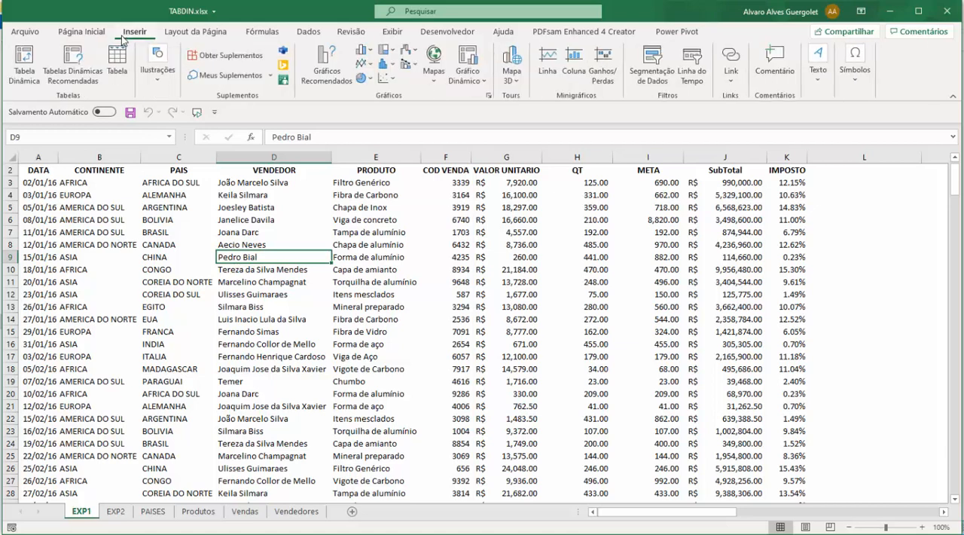
{"action": "left_click", "coordinate": [24, 63]}
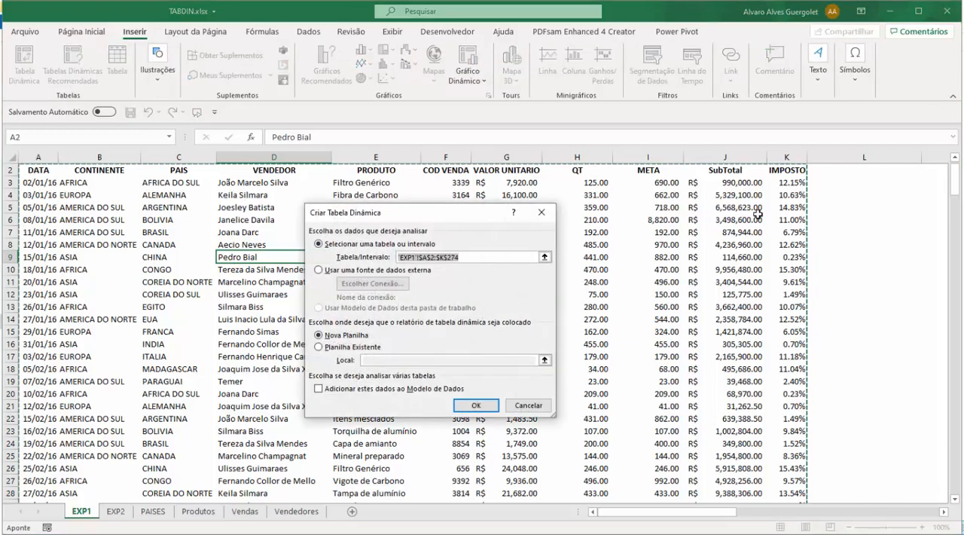
{"action": "left_click", "coordinate": [319, 336]}
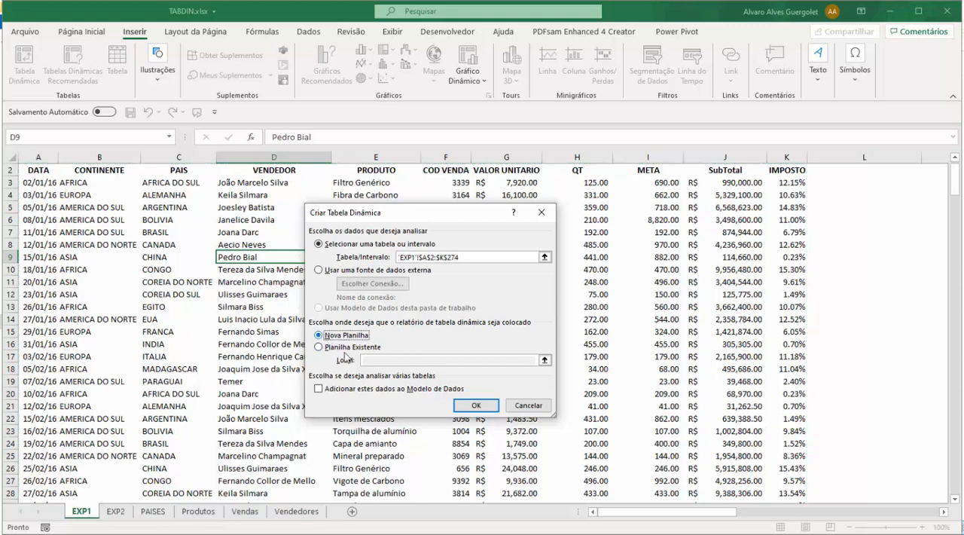
{"action": "left_click", "coordinate": [473, 406]}
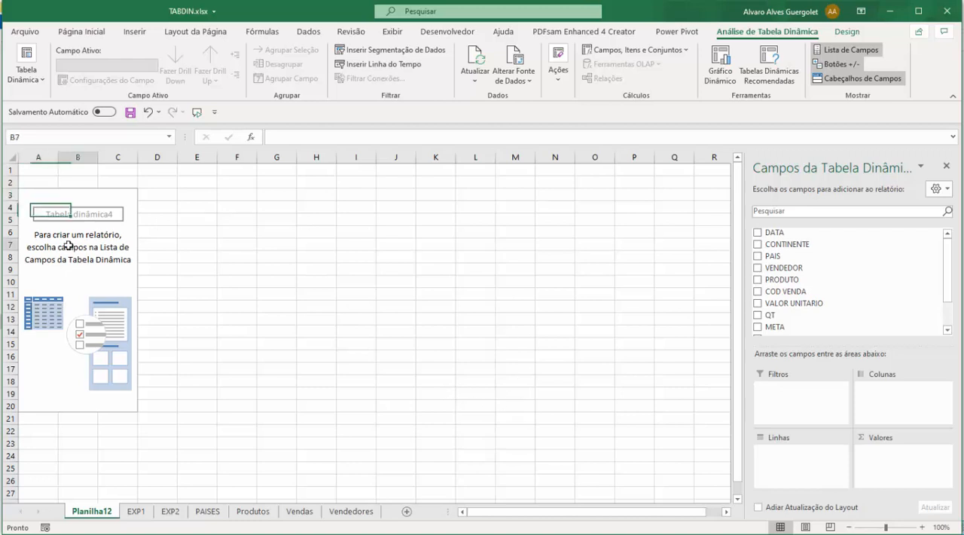
Step: Add PAIS as the pivot table's row field and SubTotal as its summed value field
{"action": "left_click", "coordinate": [32, 213]}
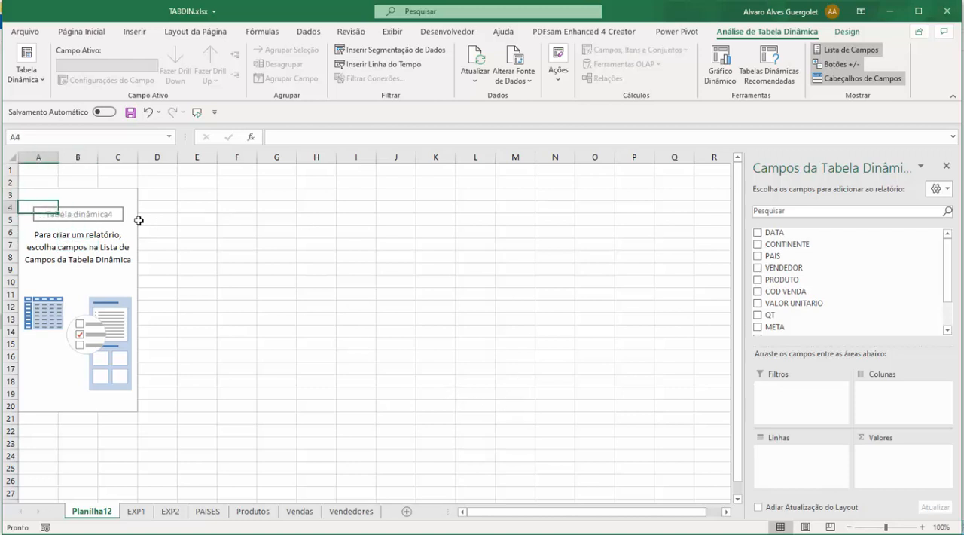
{"action": "left_click", "coordinate": [758, 256]}
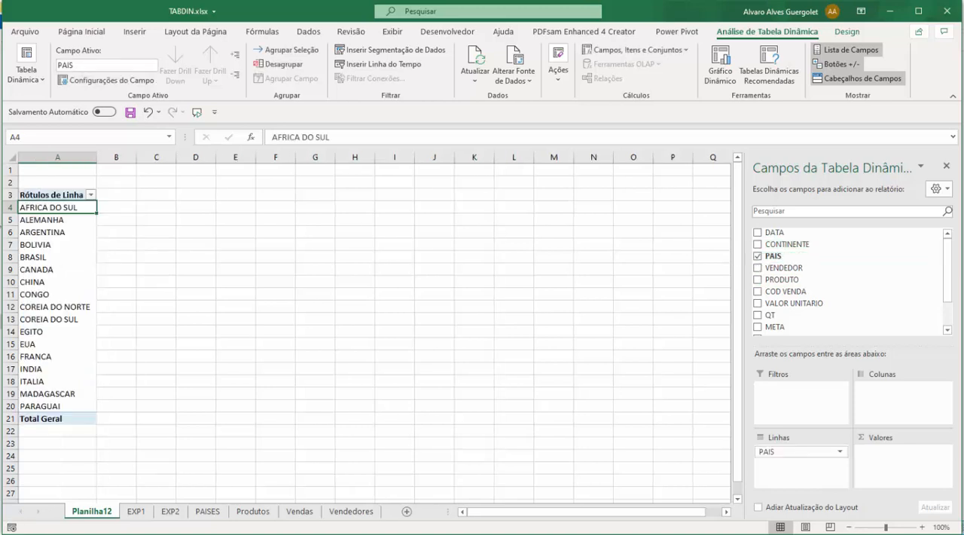
{"action": "scroll", "coordinate": [796, 308], "scroll_direction": "down", "scroll_amount": 1}
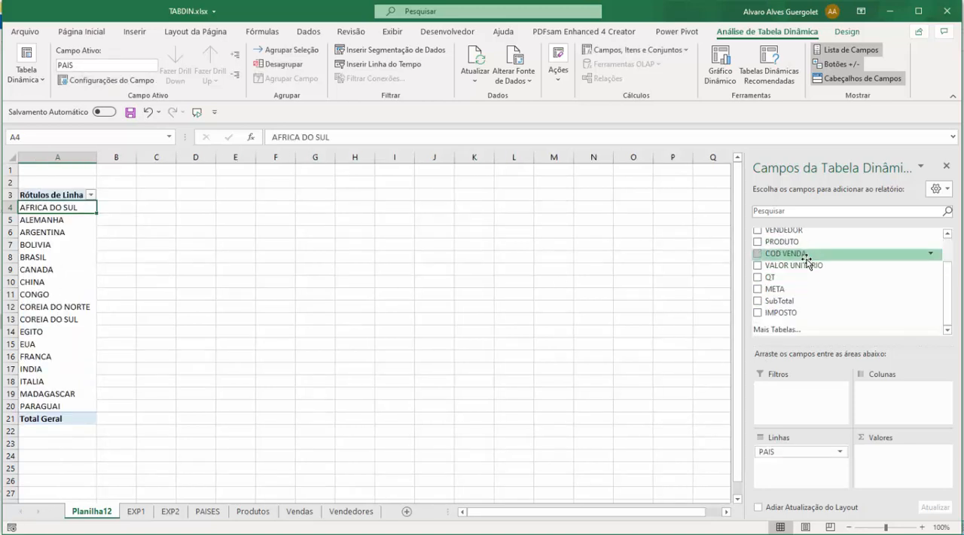
{"action": "left_click", "coordinate": [758, 301]}
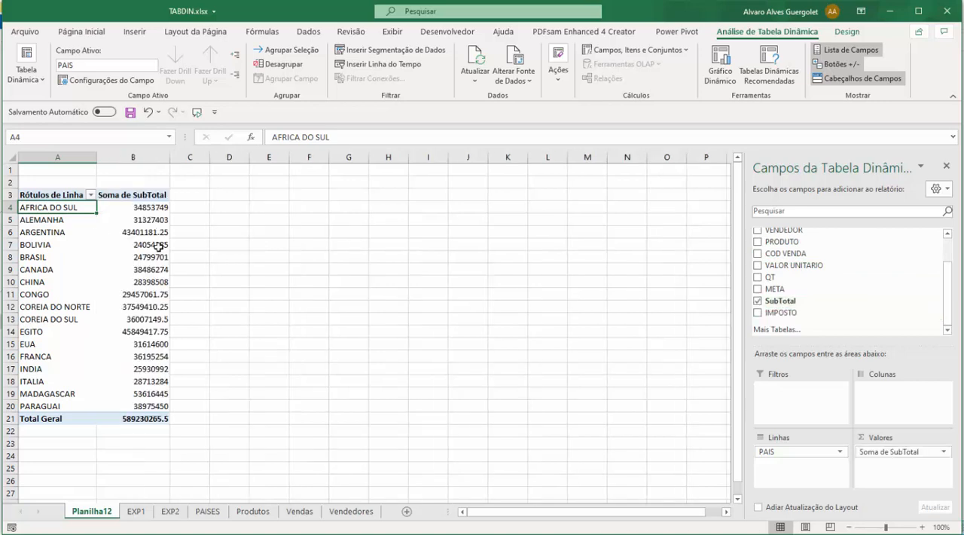
Step: Format the country subtotals in B4:B20 as accounting values with the R$ symbol
{"action": "left_click", "coordinate": [128, 195]}
{"action": "left_click_drag", "start_coordinate": [137, 208], "coordinate": [143, 232]}
{"action": "left_click_drag", "start_coordinate": [148, 269], "coordinate": [156, 404]}
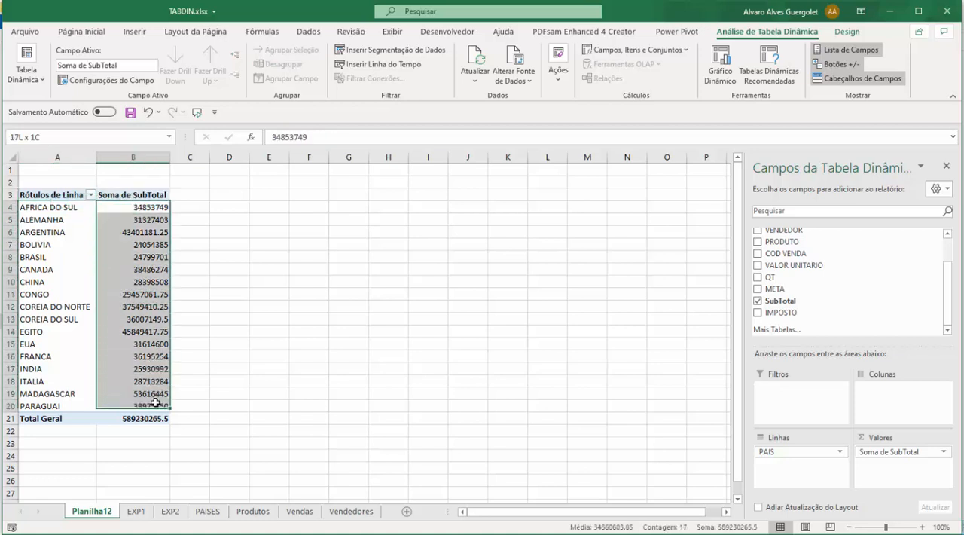
{"action": "left_click", "coordinate": [148, 207]}
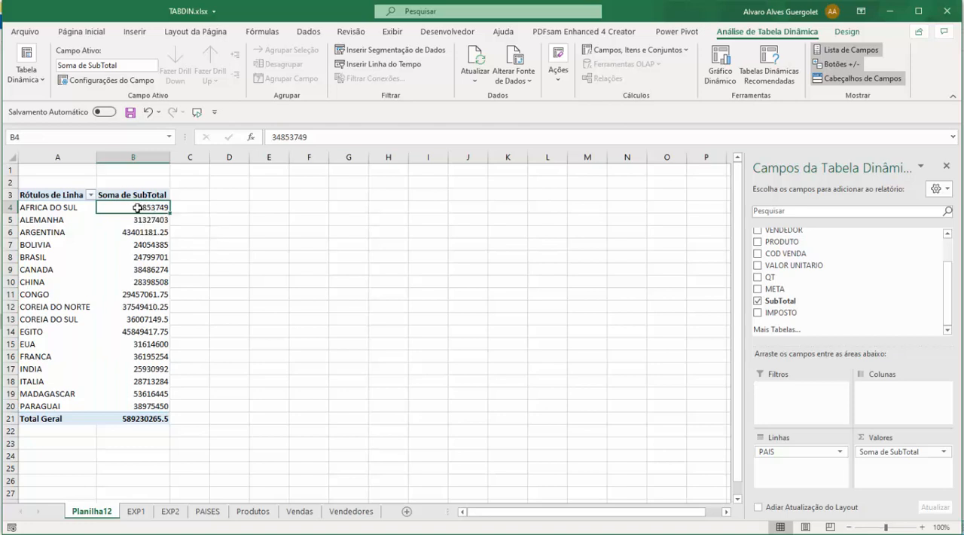
{"action": "left_click_drag", "start_coordinate": [142, 405], "coordinate": [152, 208]}
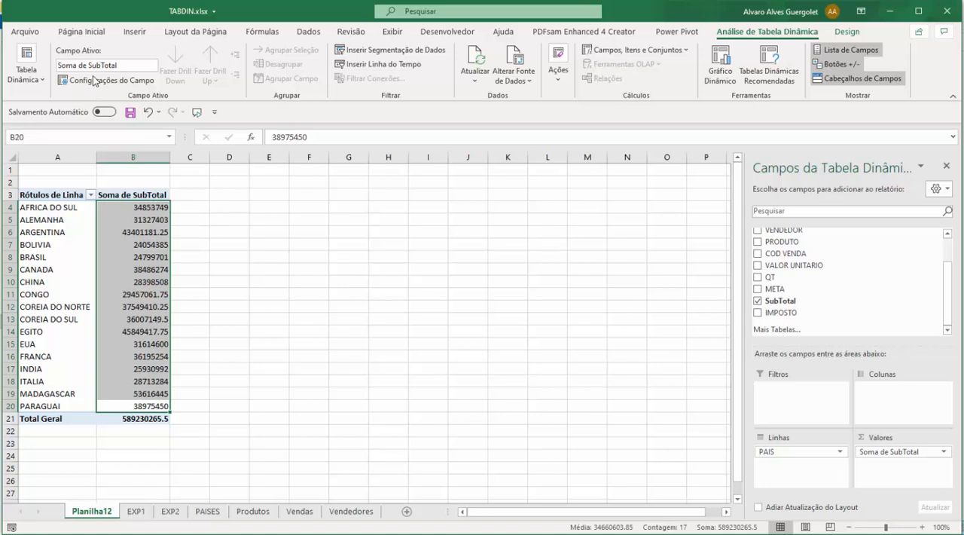
{"action": "left_click", "coordinate": [75, 32]}
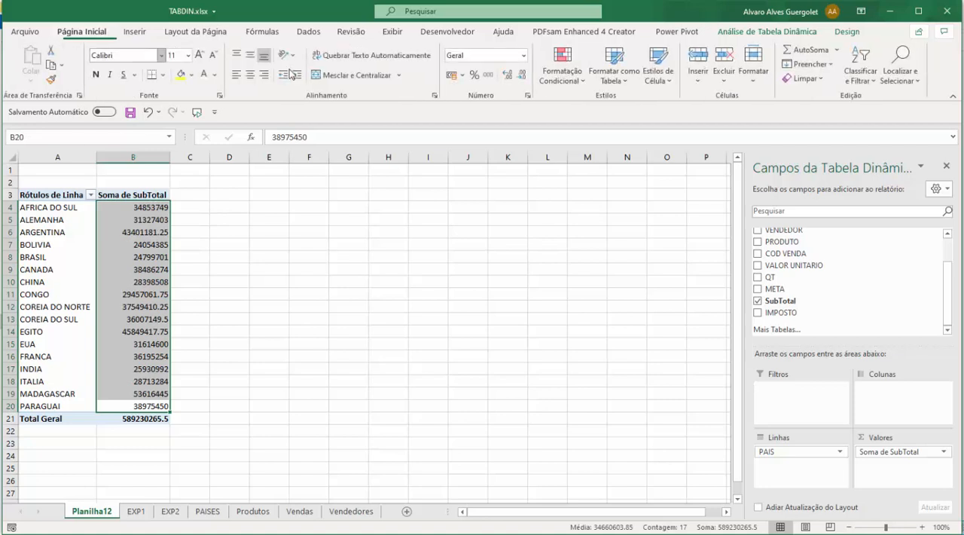
{"action": "left_click", "coordinate": [459, 77]}
{"action": "left_click", "coordinate": [132, 292]}
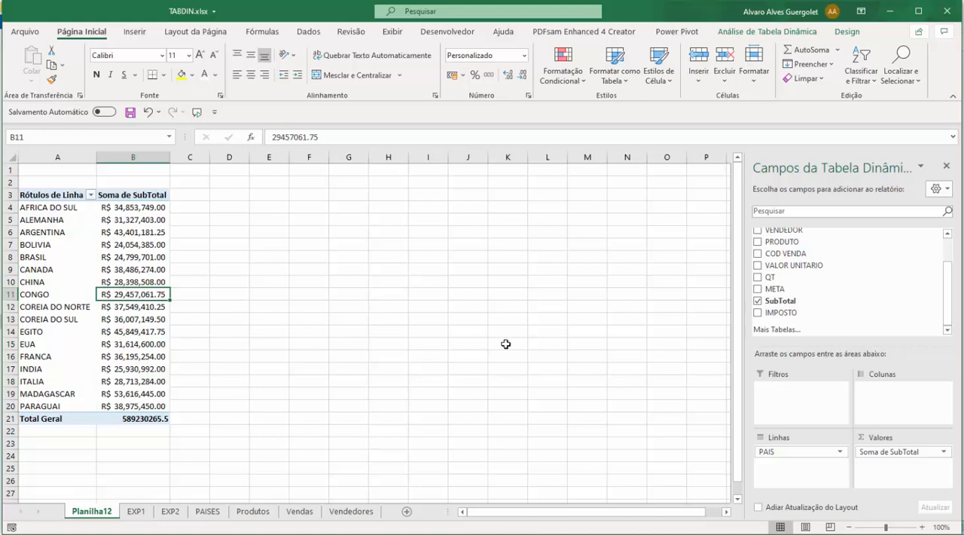
Step: Remove the SubTotal value field from the pivot table and add it back
{"action": "left_click", "coordinate": [922, 452]}
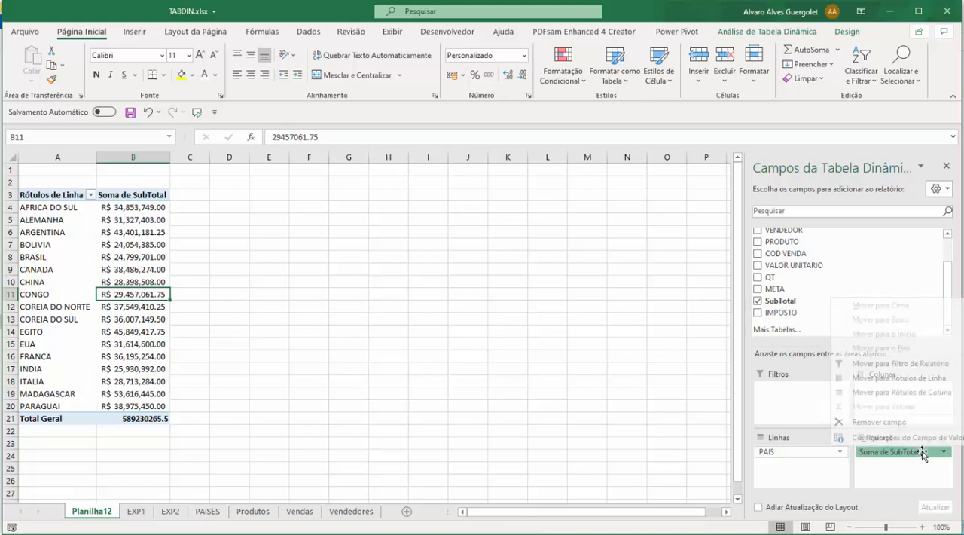
{"action": "left_click", "coordinate": [892, 423]}
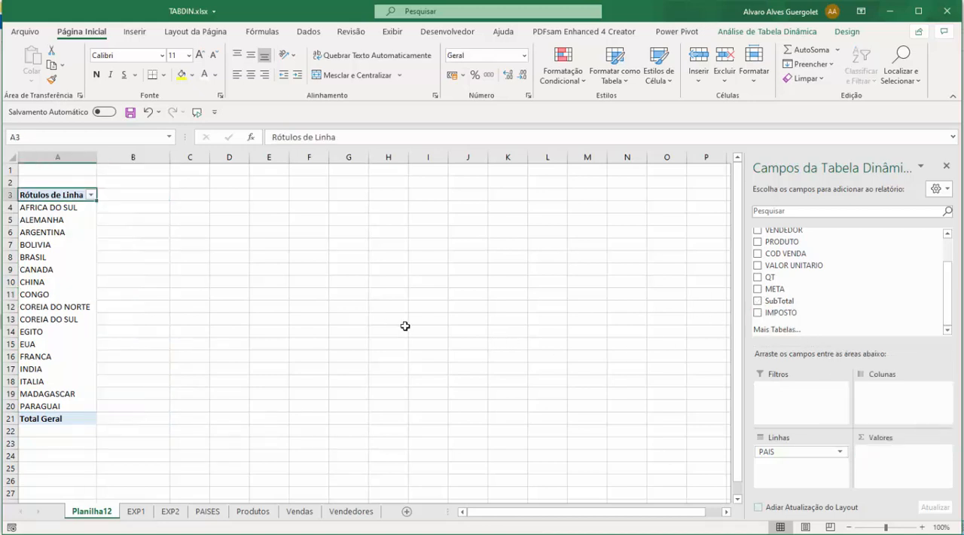
{"action": "left_click", "coordinate": [758, 300]}
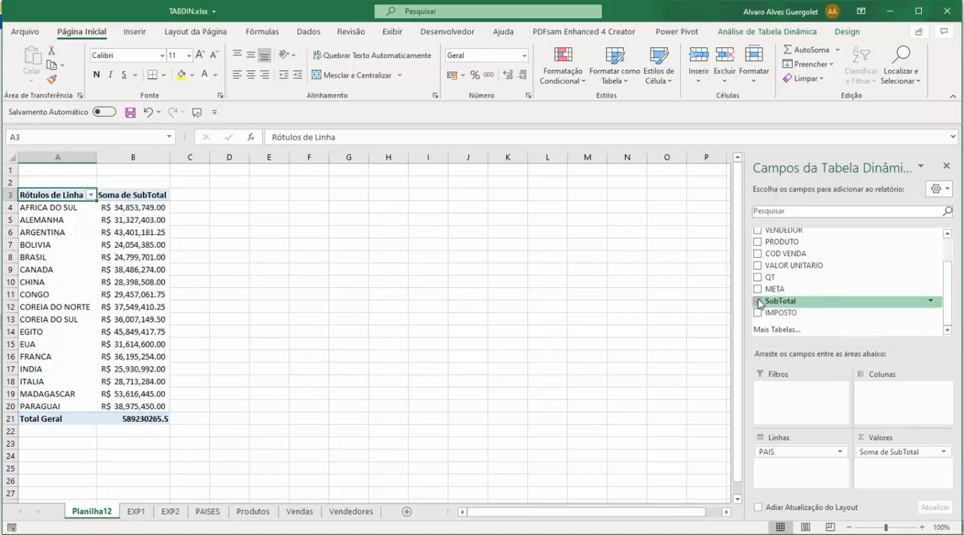
Step: Extract the detail records behind Canada's subtotal to a separate sheet and delete that sheet
{"action": "left_click", "coordinate": [133, 270]}
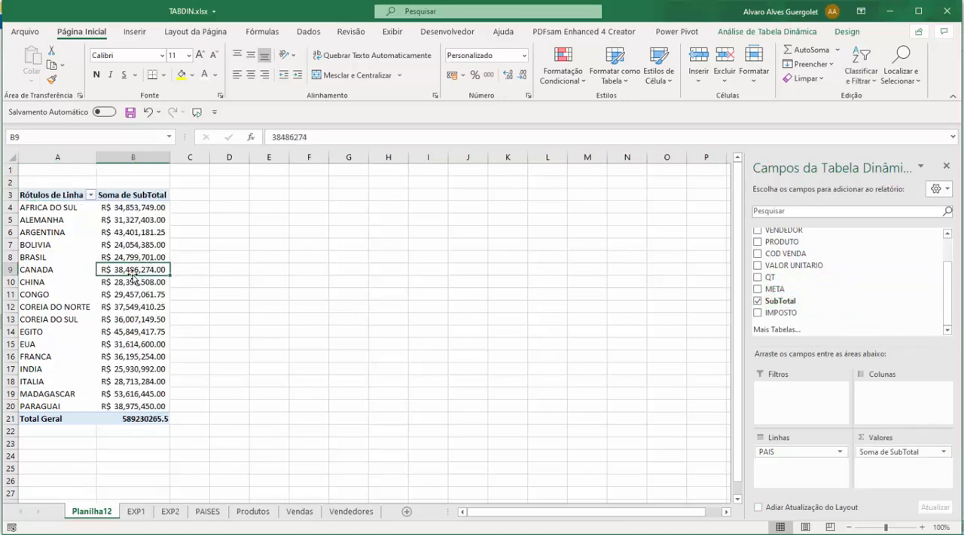
{"action": "double_click", "coordinate": [133, 274]}
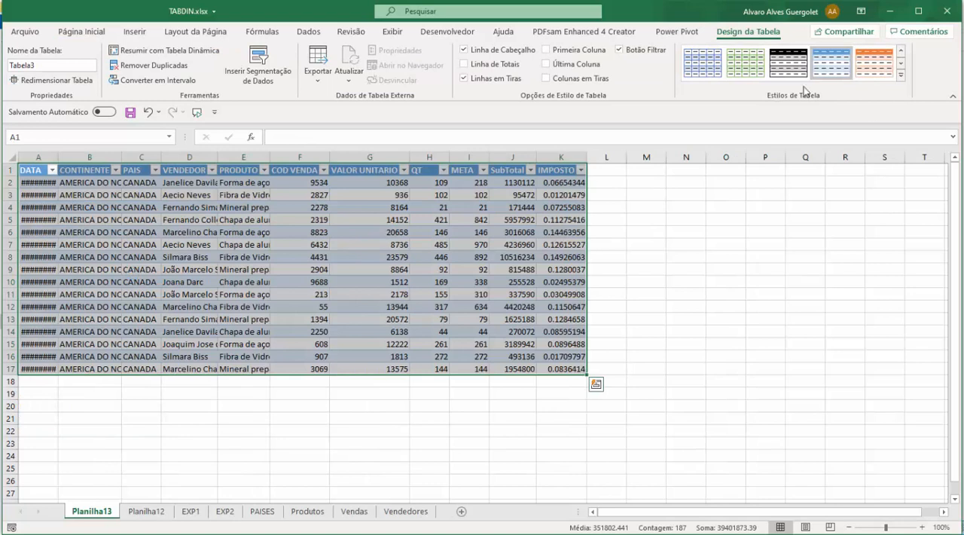
{"action": "right_click", "coordinate": [110, 513]}
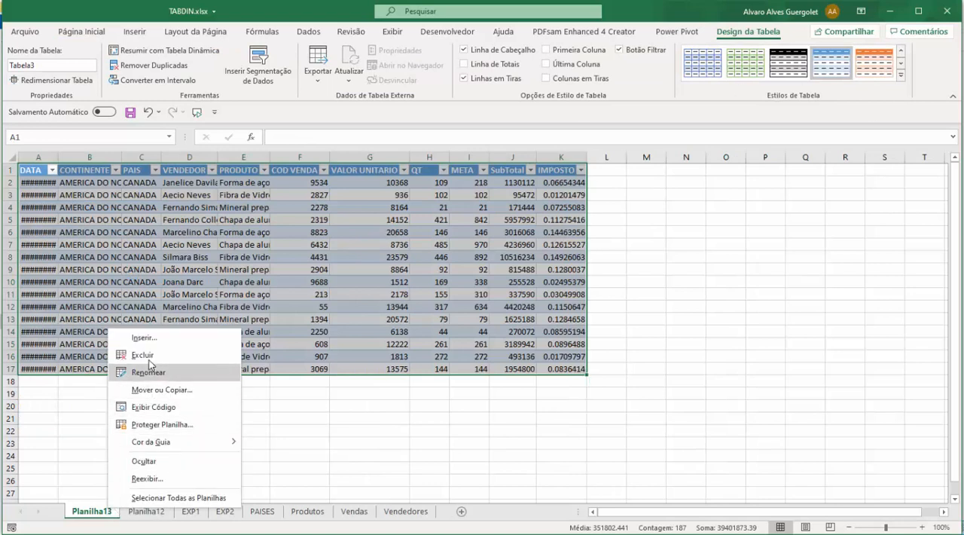
{"action": "left_click", "coordinate": [152, 350]}
{"action": "left_click", "coordinate": [469, 309]}
{"action": "left_click", "coordinate": [117, 231]}
{"action": "key", "text": "Down"}
{"action": "key", "text": "Down"}
{"action": "key", "text": "Down"}
{"action": "key", "text": "Down"}
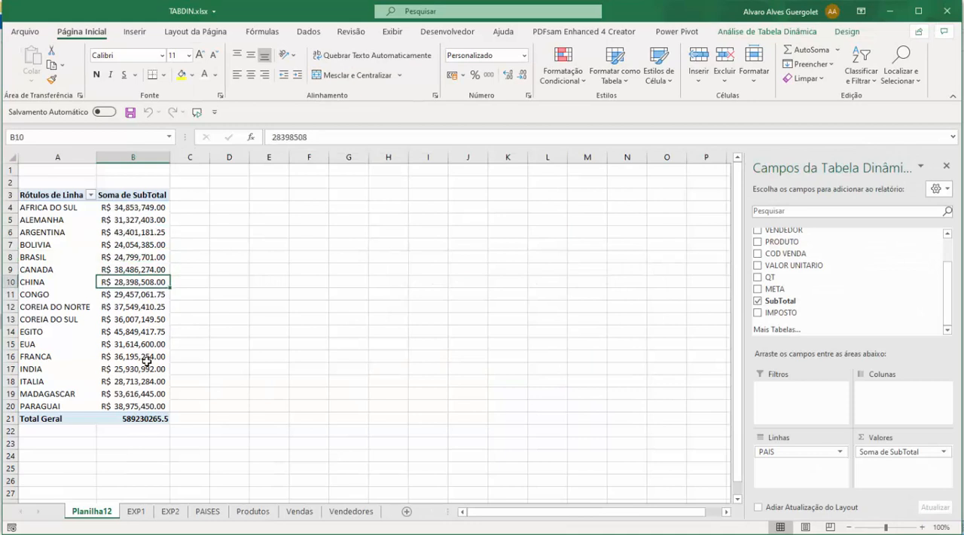
{"action": "left_click_drag", "start_coordinate": [125, 202], "coordinate": [136, 405]}
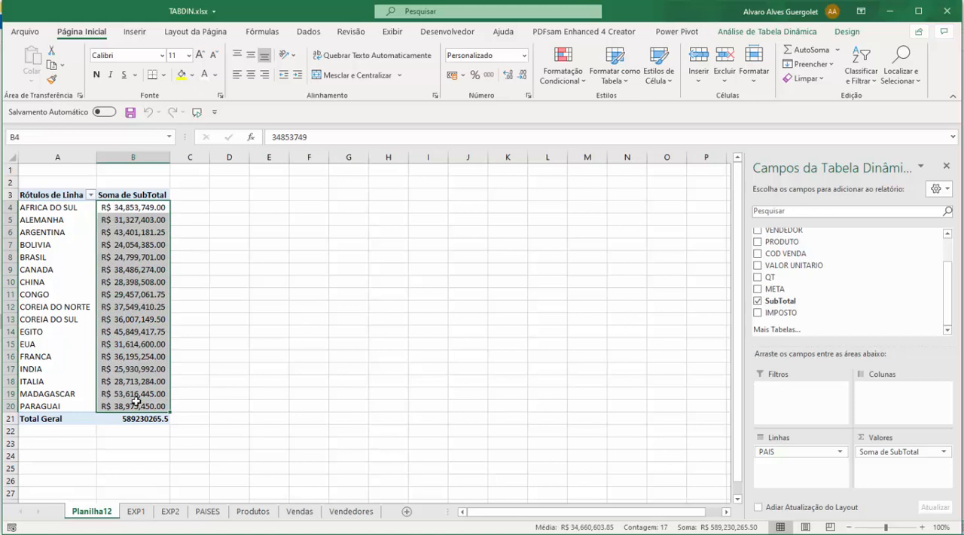
{"action": "left_click", "coordinate": [140, 220]}
Step: Open the number format settings of the Soma de SubTotal value field and choose the Moeda category
{"action": "left_click", "coordinate": [134, 195]}
{"action": "right_click", "coordinate": [133, 196]}
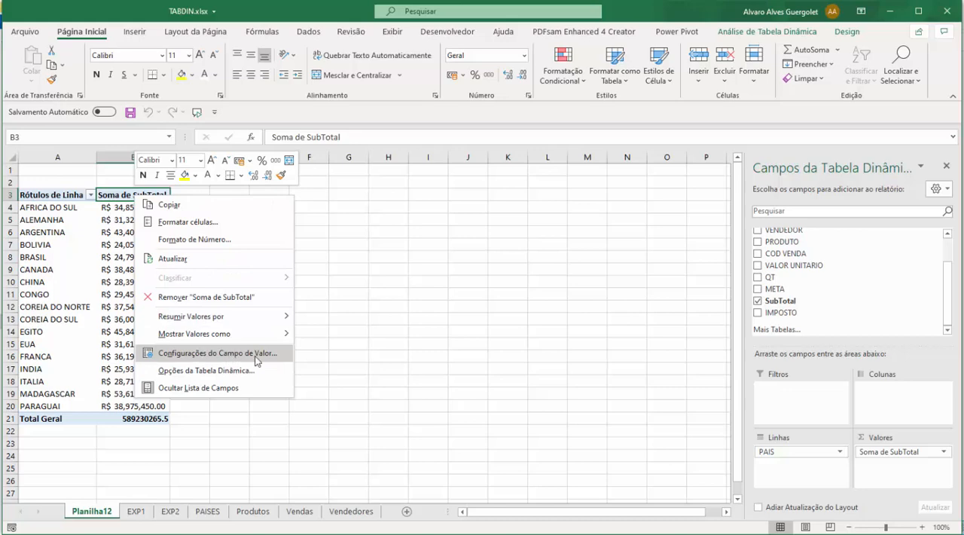
{"action": "left_click", "coordinate": [256, 353]}
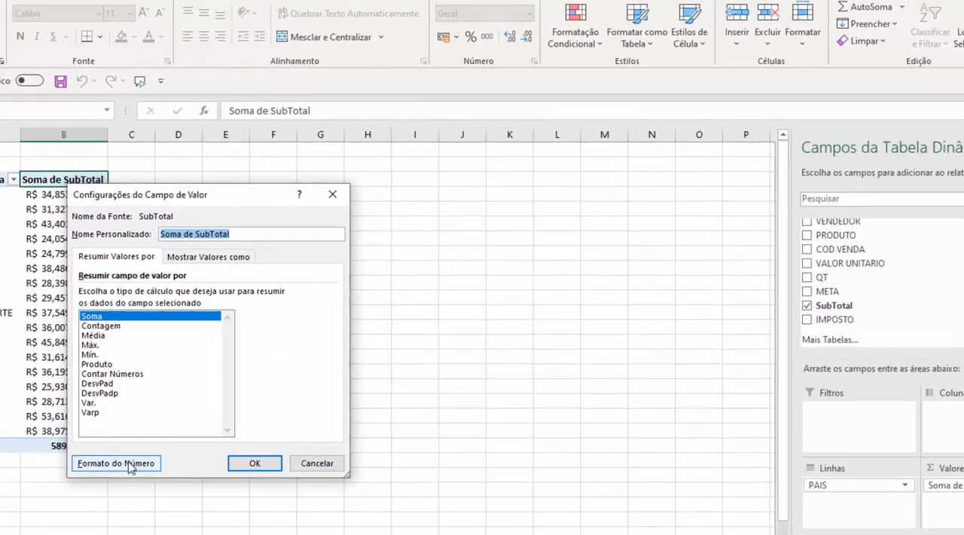
{"action": "left_click", "coordinate": [130, 464]}
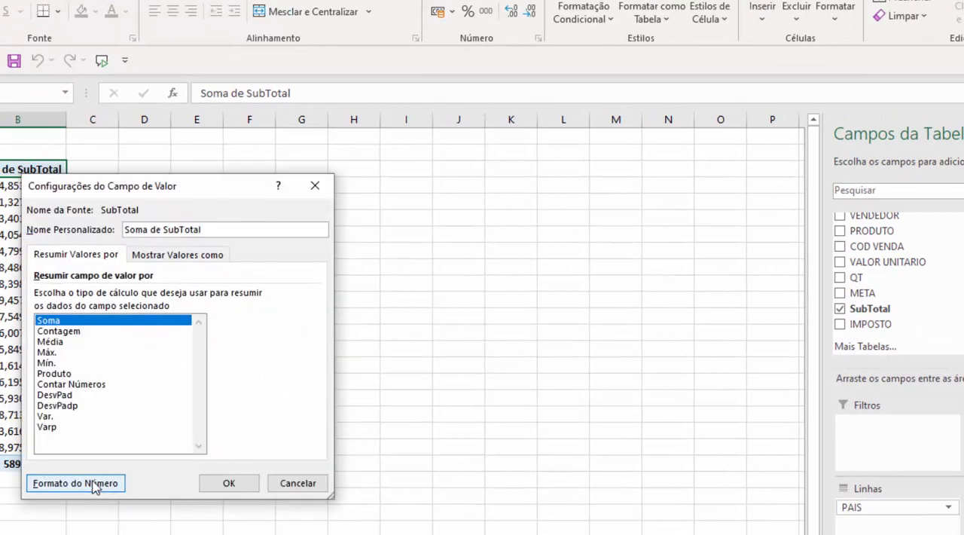
{"action": "left_click_drag", "start_coordinate": [206, 183], "coordinate": [314, 97]}
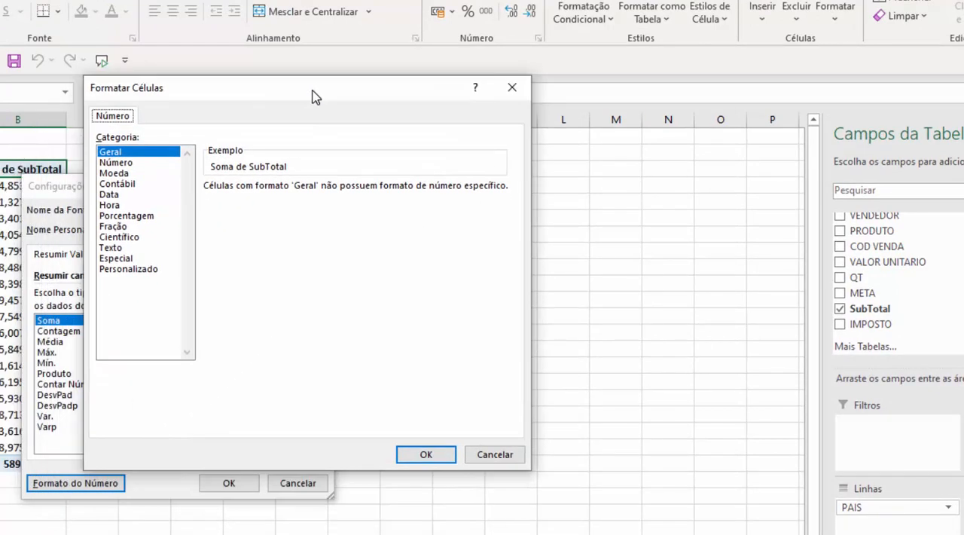
{"action": "left_click", "coordinate": [119, 173]}
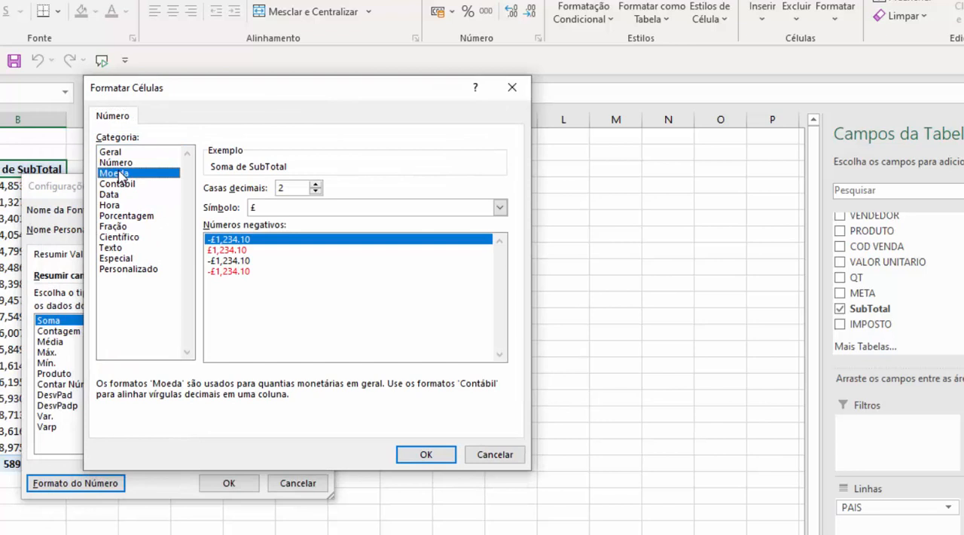
Step: Set the currency symbol to BRL and apply the number format to the whole SubTotal value field
{"action": "left_click", "coordinate": [499, 208]}
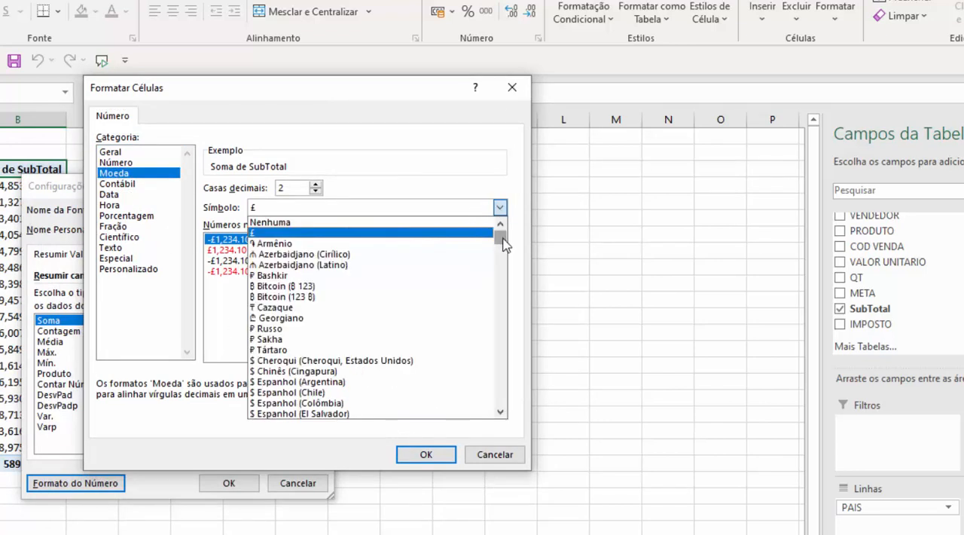
{"action": "key", "text": "r"}
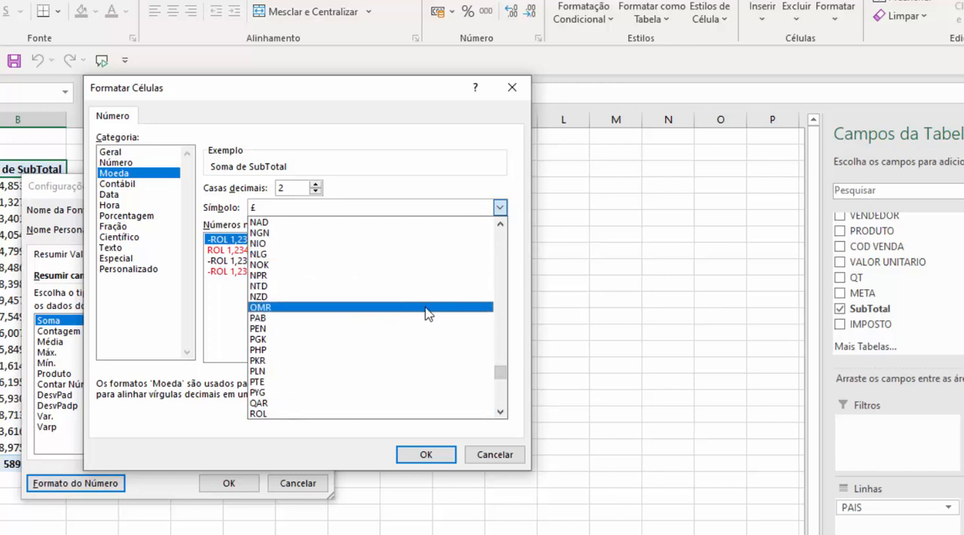
{"action": "left_click", "coordinate": [503, 243]}
{"action": "left_click", "coordinate": [501, 243]}
{"action": "left_click", "coordinate": [501, 244]}
{"action": "left_click", "coordinate": [501, 243]}
{"action": "left_click", "coordinate": [501, 244]}
{"action": "left_click", "coordinate": [501, 243]}
{"action": "left_click", "coordinate": [419, 250]}
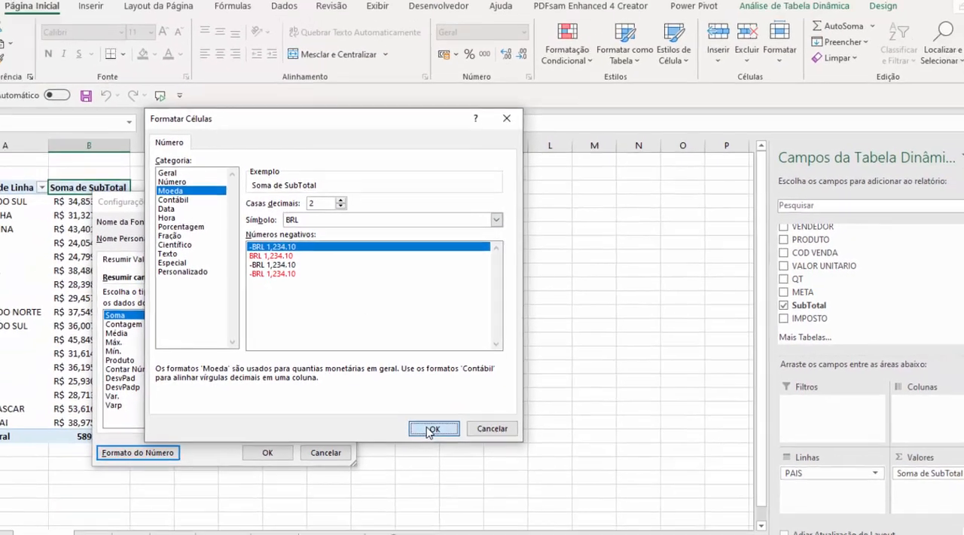
{"action": "left_click", "coordinate": [426, 454]}
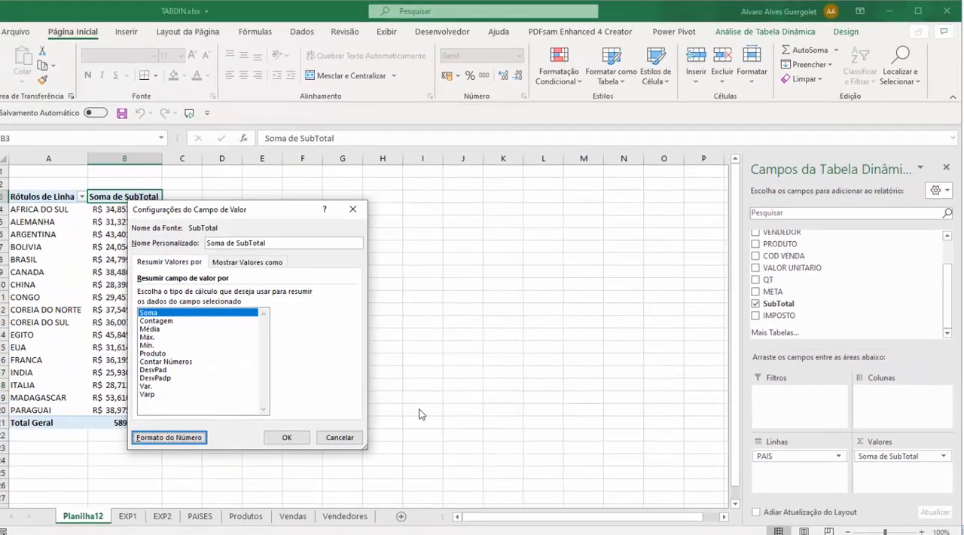
{"action": "left_click", "coordinate": [305, 437]}
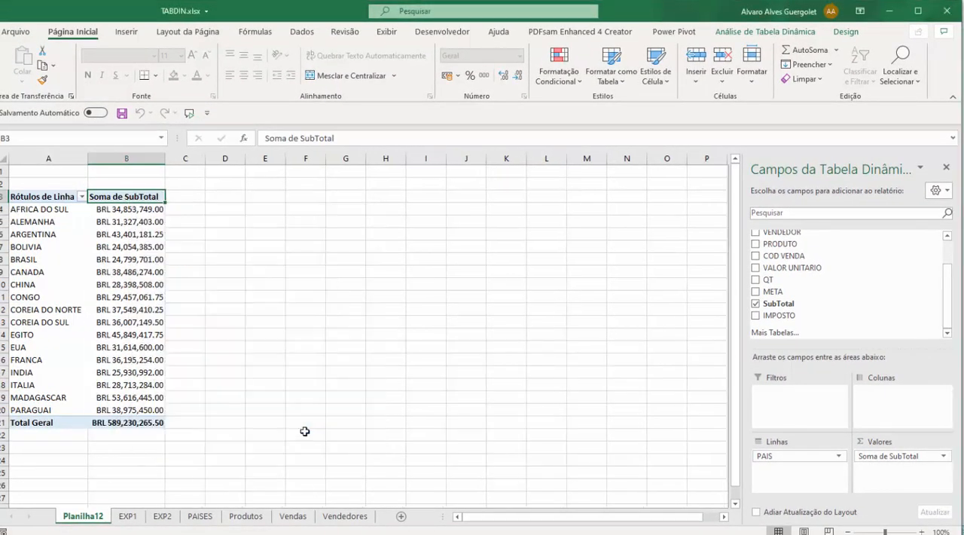
{"action": "left_click", "coordinate": [223, 284]}
{"action": "left_click_drag", "start_coordinate": [117, 215], "coordinate": [151, 411]}
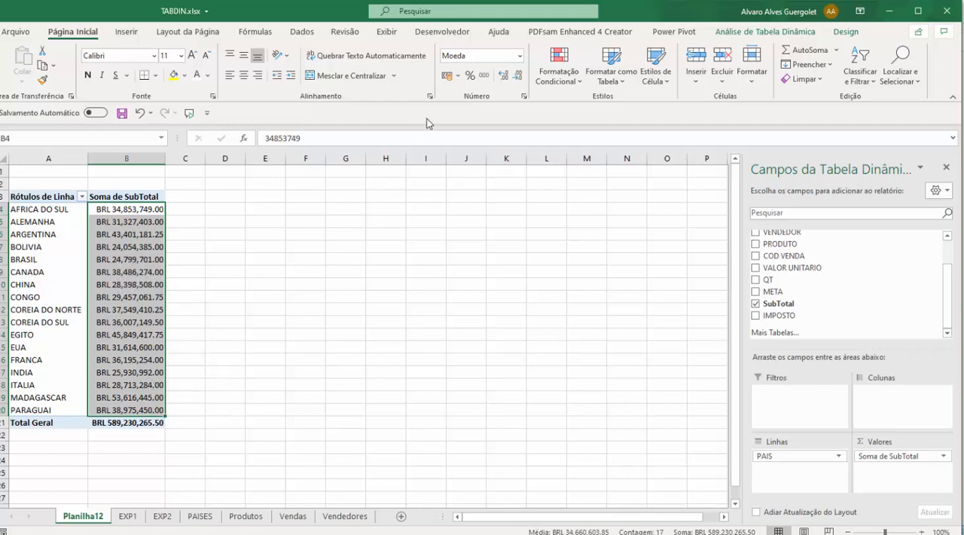
Step: Review the number format settings of the Soma de SubTotal value field and leave them as they are
{"action": "left_click", "coordinate": [120, 196]}
{"action": "right_click", "coordinate": [120, 196]}
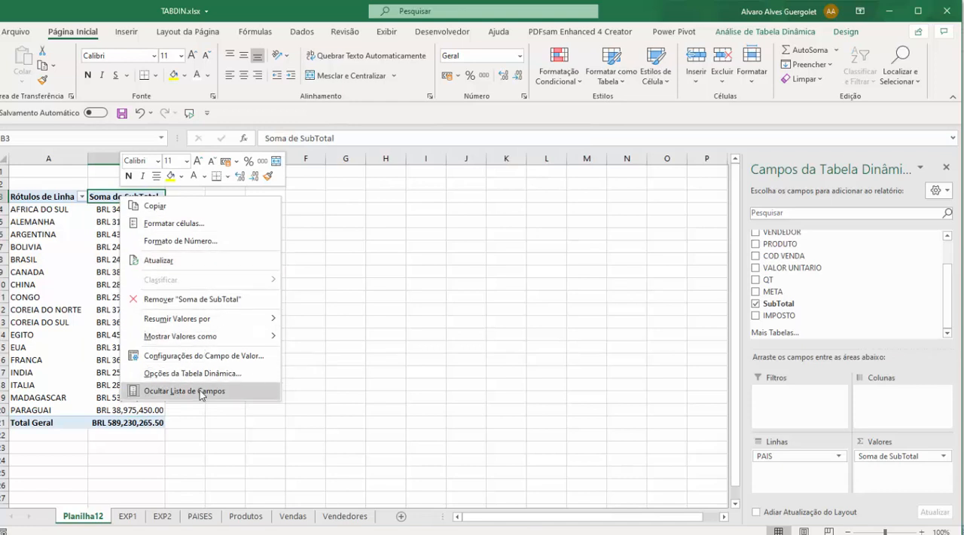
{"action": "left_click", "coordinate": [205, 358]}
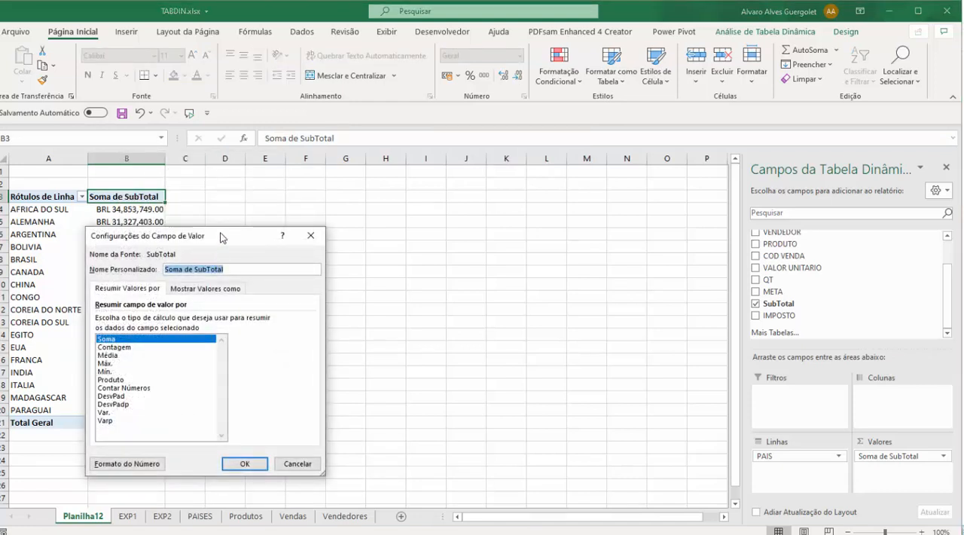
{"action": "left_click", "coordinate": [127, 463]}
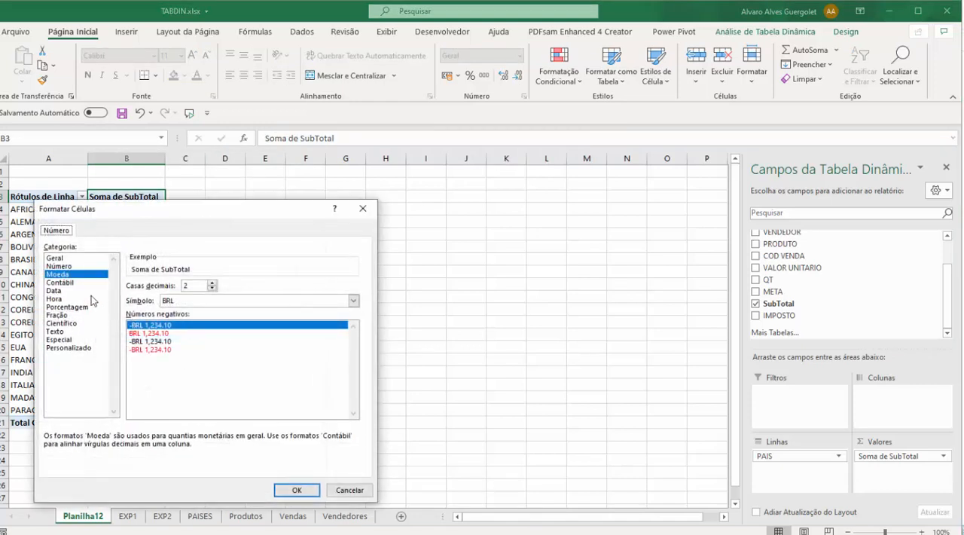
{"action": "left_click", "coordinate": [333, 494]}
{"action": "left_click", "coordinate": [292, 459]}
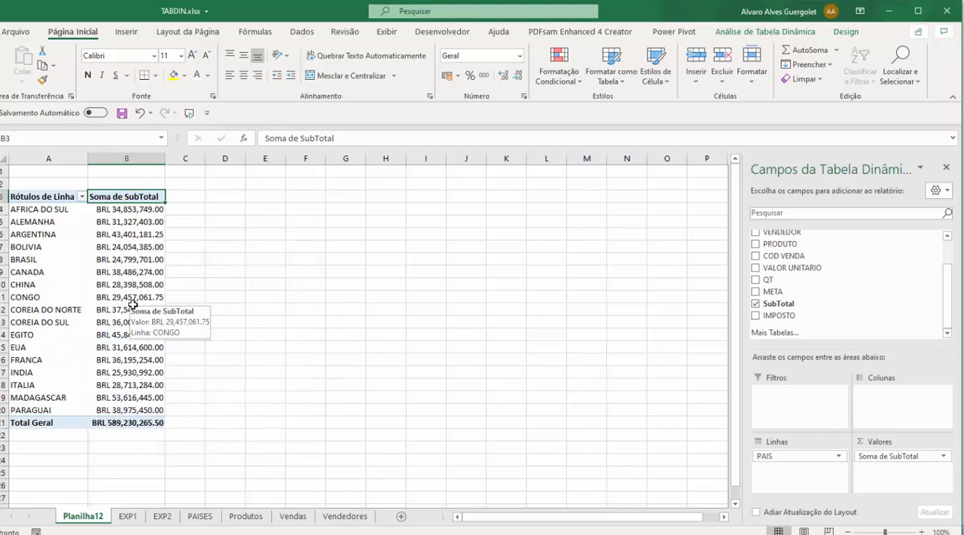
{"action": "left_click_drag", "start_coordinate": [132, 211], "coordinate": [134, 411]}
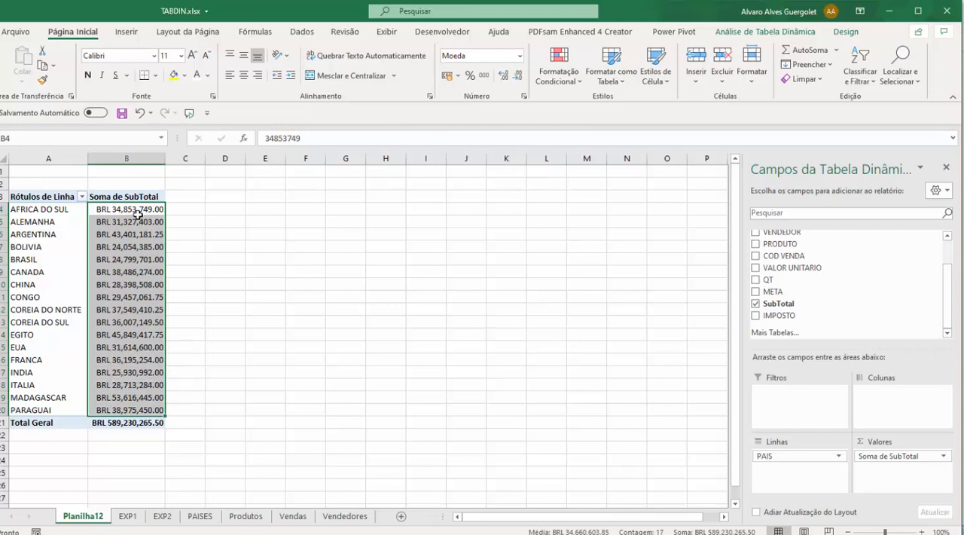
{"action": "left_click", "coordinate": [125, 194]}
{"action": "right_click", "coordinate": [125, 193]}
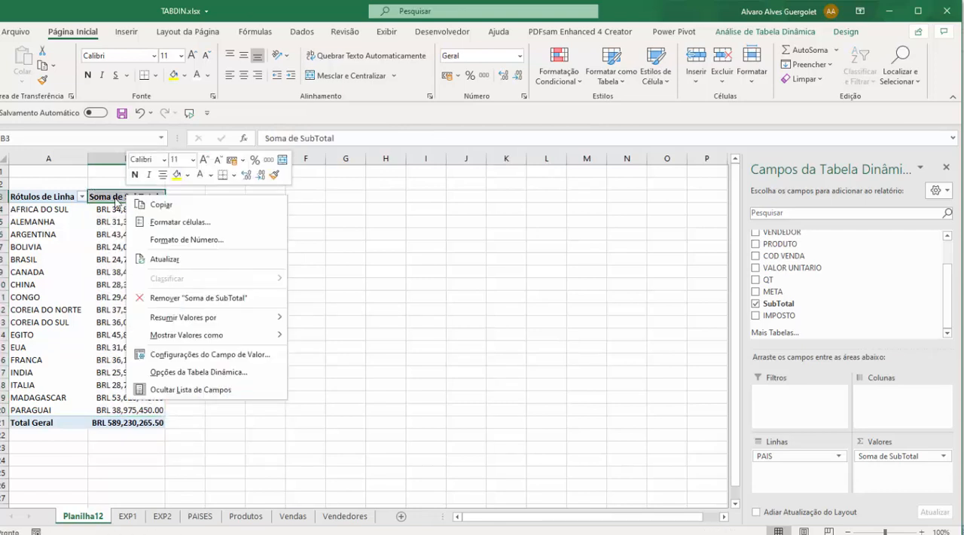
{"action": "left_click", "coordinate": [114, 197]}
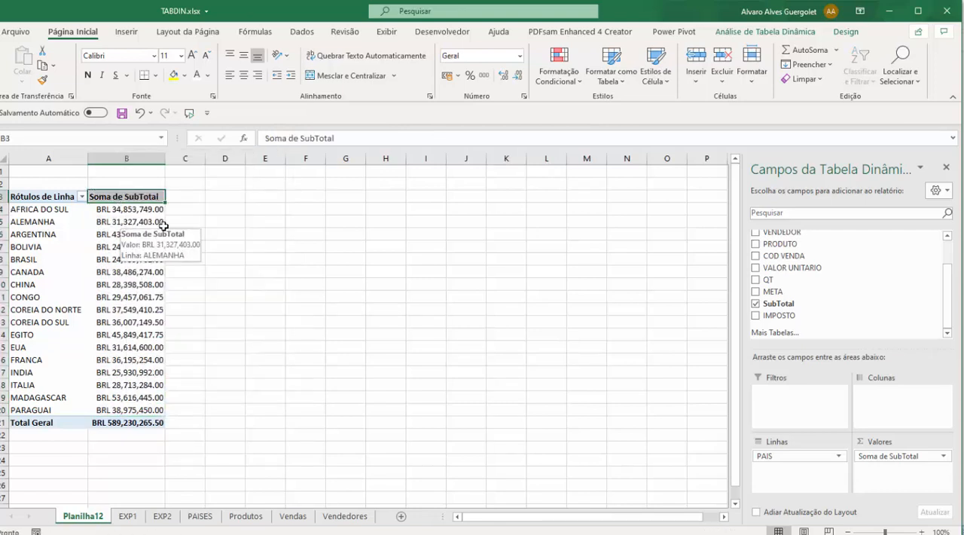
Step: Add the SubTotal field to the pivot table's values a second time and inspect the new column's grand total cell
{"action": "left_click_drag", "start_coordinate": [788, 305], "coordinate": [913, 481]}
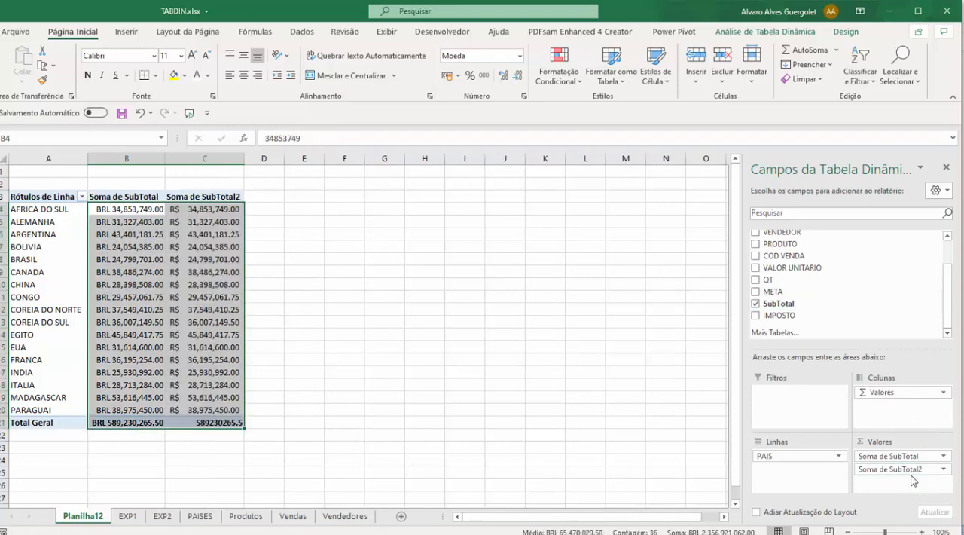
{"action": "left_click", "coordinate": [246, 236]}
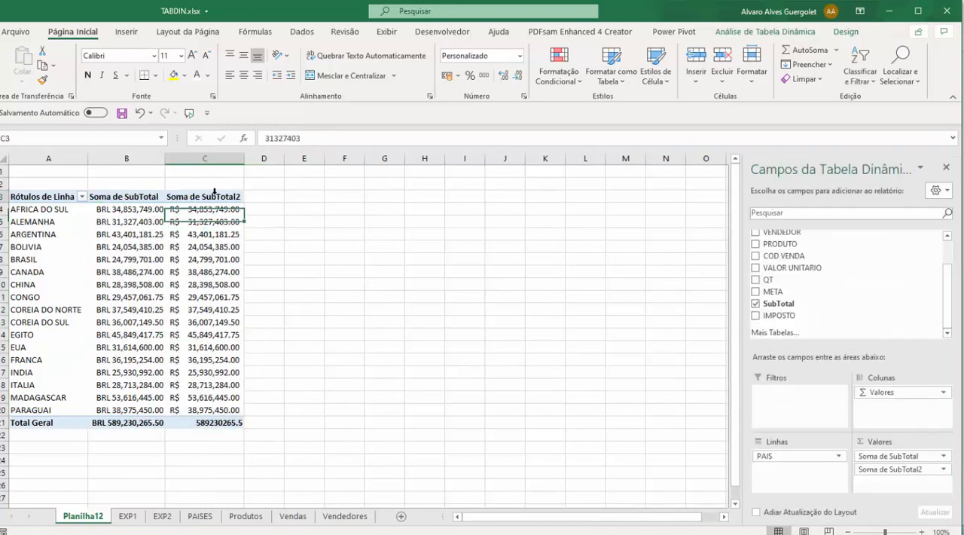
{"action": "right_click", "coordinate": [208, 197]}
{"action": "key", "text": "Escape"}
{"action": "left_click", "coordinate": [187, 208]}
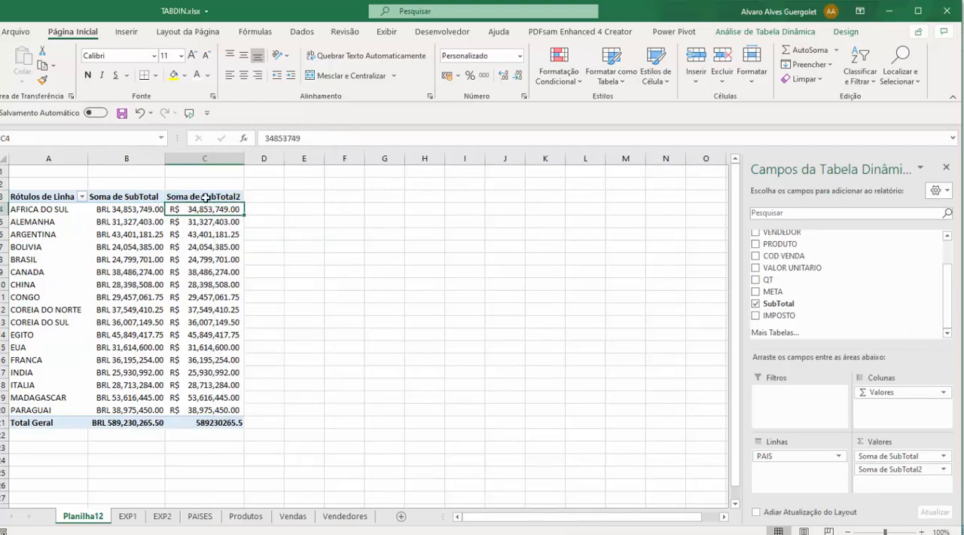
{"action": "left_click", "coordinate": [199, 423]}
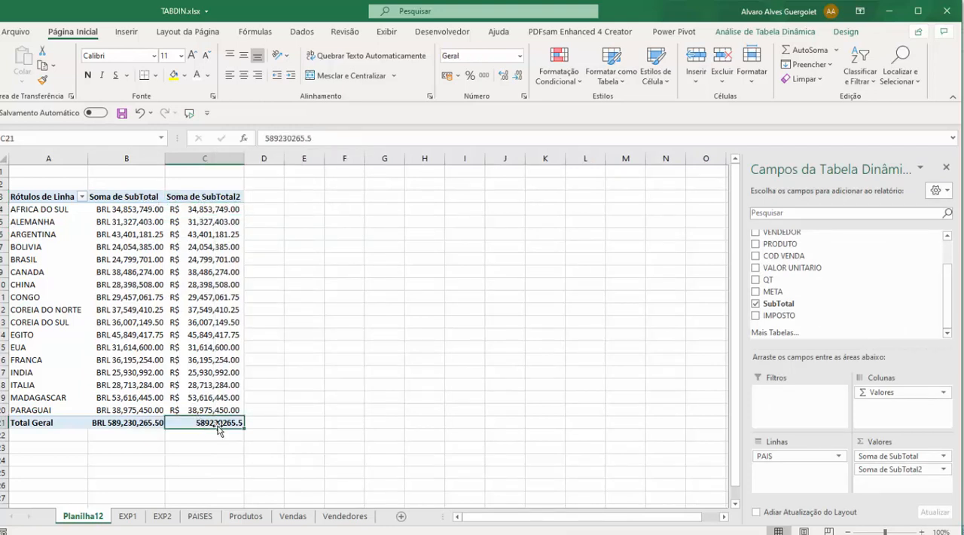
Step: Format the whole Soma de SubTotal2 value field as Moeda with the £ symbol and 2 decimal places
{"action": "right_click", "coordinate": [205, 197]}
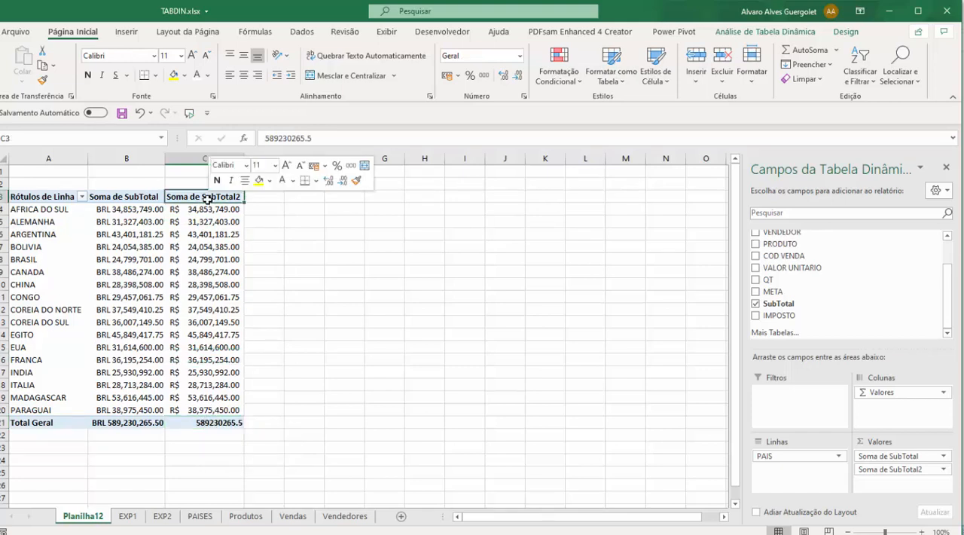
{"action": "left_click", "coordinate": [280, 377]}
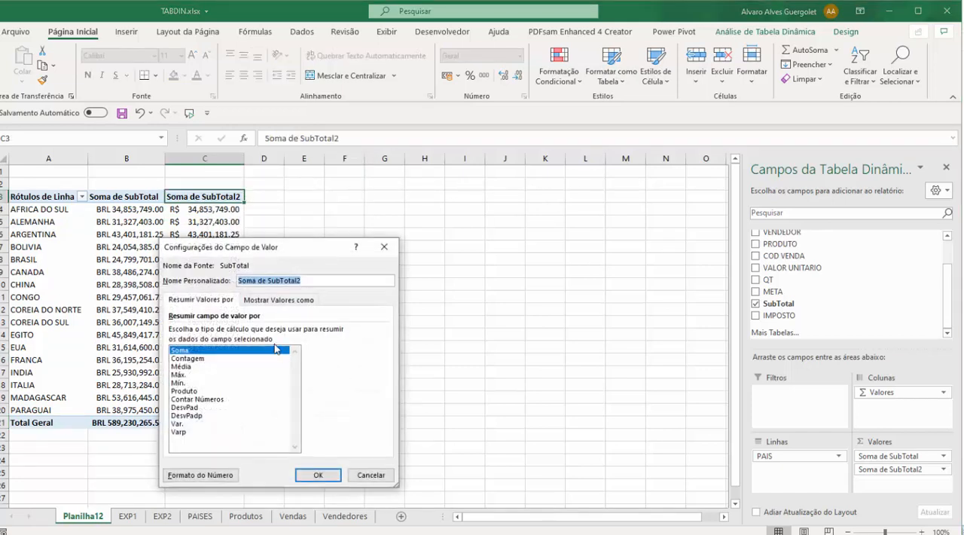
{"action": "left_click", "coordinate": [193, 473]}
{"action": "left_click", "coordinate": [138, 286]}
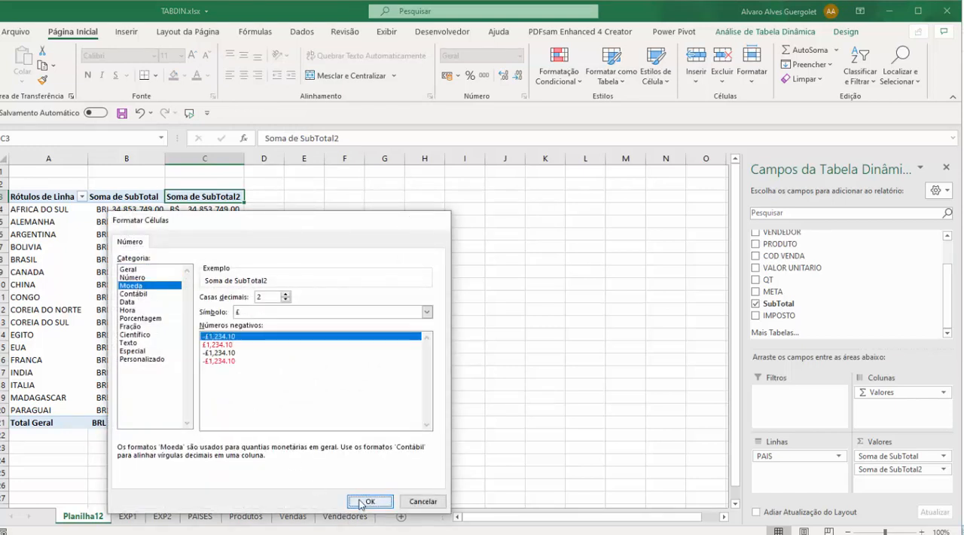
{"action": "left_click", "coordinate": [367, 501]}
{"action": "left_click", "coordinate": [319, 475]}
{"action": "left_click", "coordinate": [227, 347]}
{"action": "left_click_drag", "start_coordinate": [211, 197], "coordinate": [211, 422]}
{"action": "left_click", "coordinate": [384, 334]}
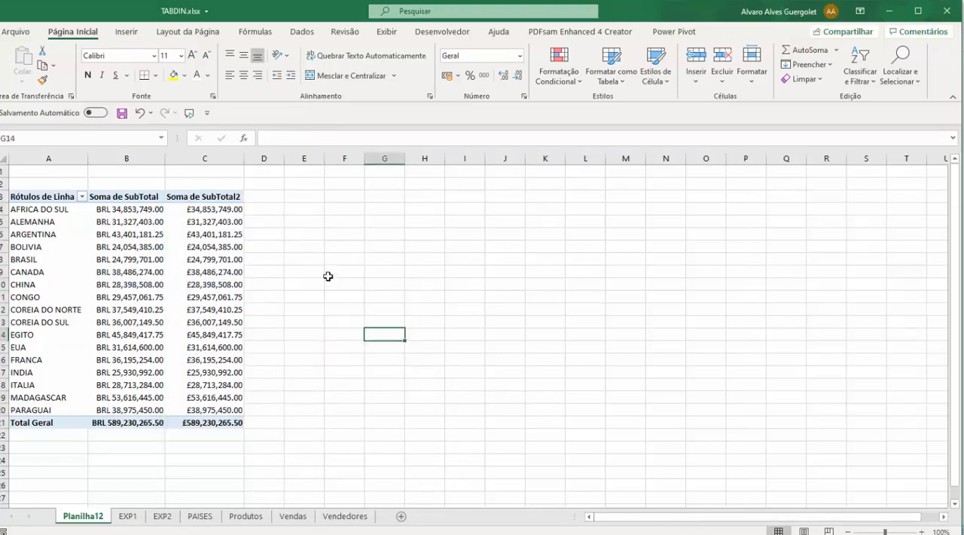
Step: Rename the Soma de SubTotal column header in B3 to "Total de Vendas"
{"action": "left_click", "coordinate": [125, 190]}
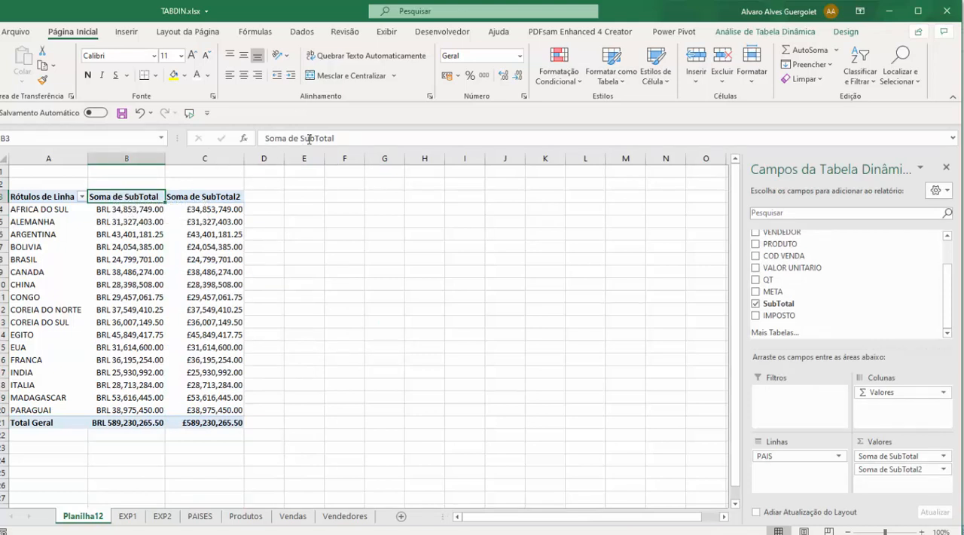
{"action": "left_click_drag", "start_coordinate": [336, 139], "coordinate": [260, 138]}
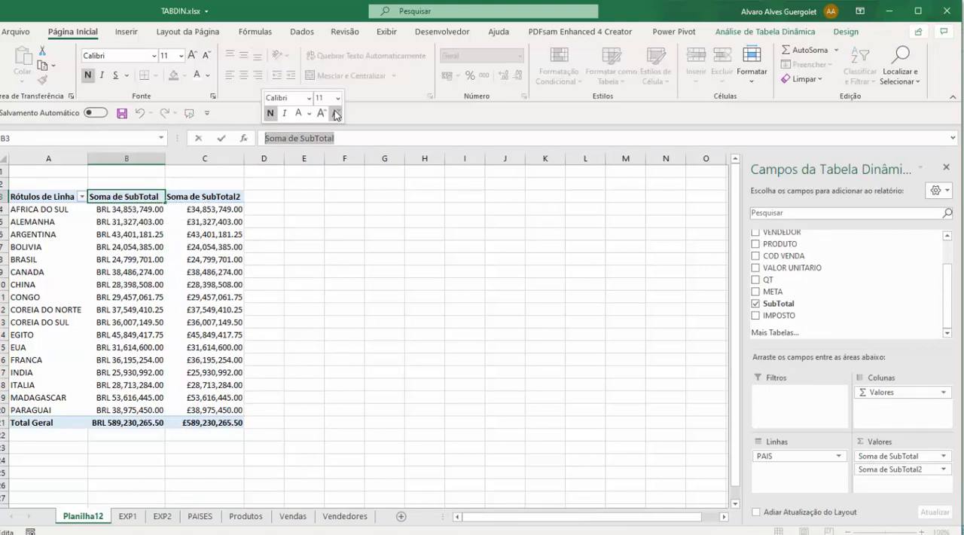
{"action": "type", "text": "Totald"}
{"action": "key", "text": "BackSpace"}
{"action": "type", "text": "de Vendas"}
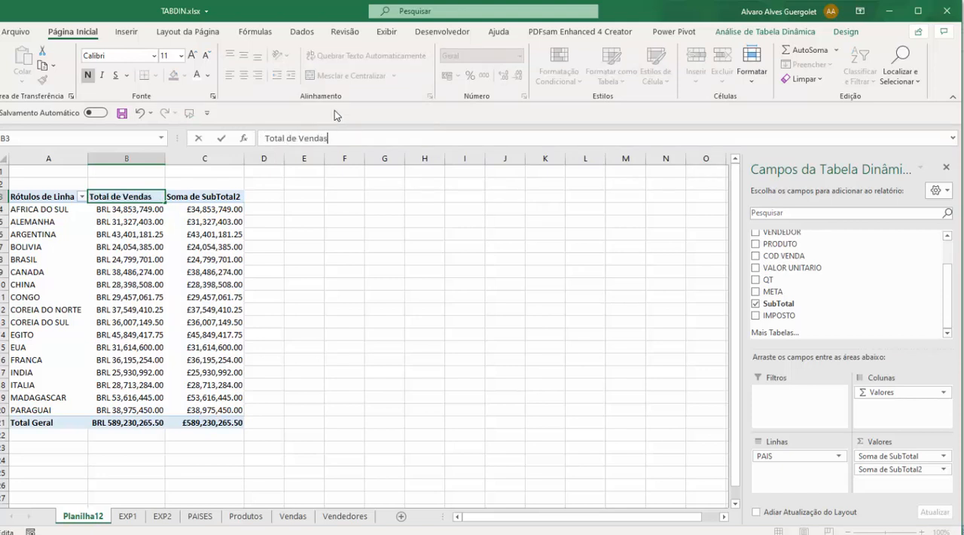
{"action": "key", "text": "Return"}
Step: Try to rename the Soma de SubTotal2 header in C3 to "Total de Vendas" as well
{"action": "left_click", "coordinate": [193, 198]}
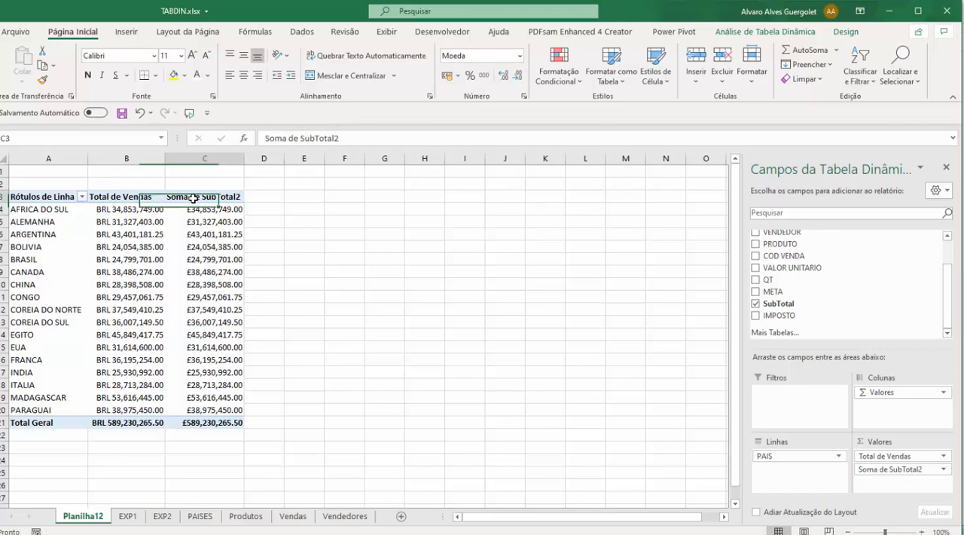
{"action": "left_click_drag", "start_coordinate": [340, 138], "coordinate": [238, 138]}
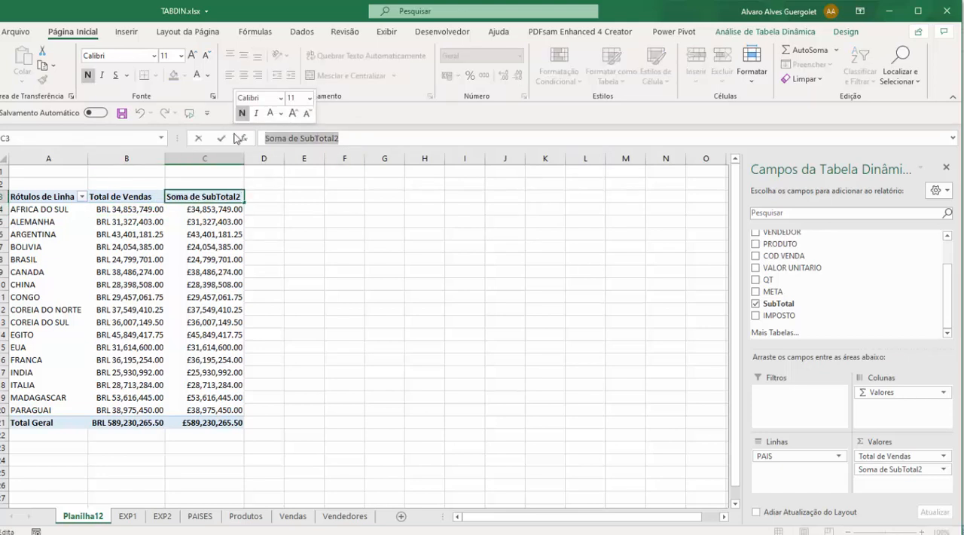
{"action": "type", "text": "Total de Vendas"}
{"action": "key", "text": "Return"}
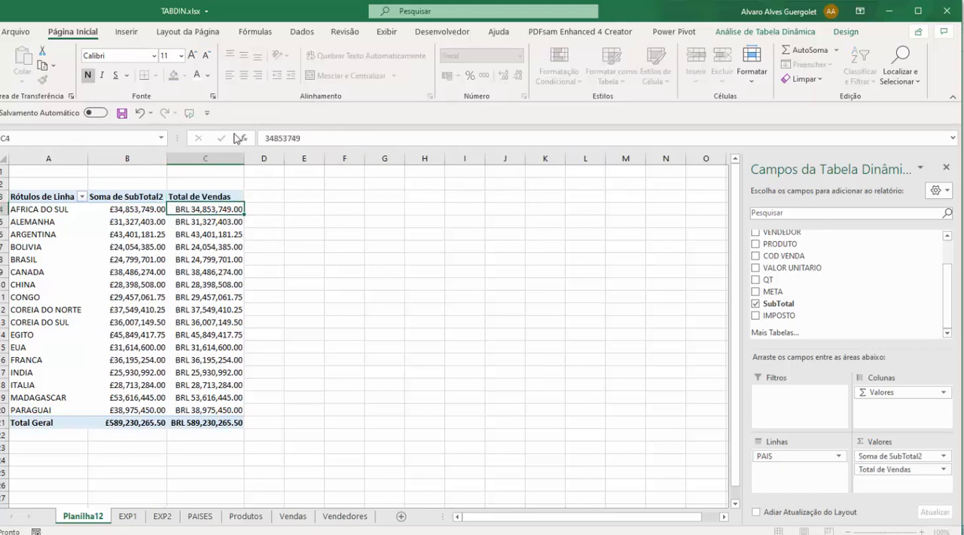
{"action": "left_click", "coordinate": [348, 282]}
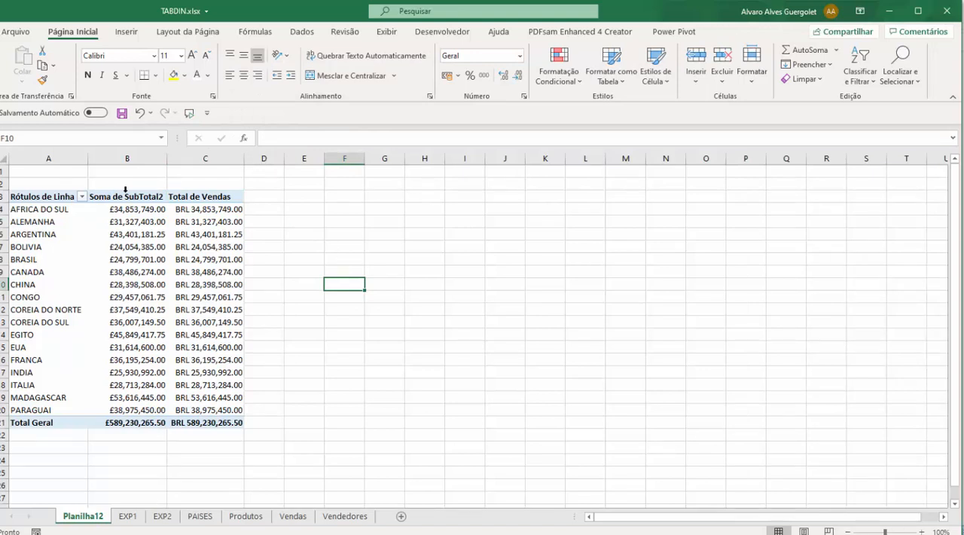
Step: Rename the Rótulos de Linha header of the pivot table to "Tabela de Vendas"
{"action": "left_click", "coordinate": [31, 198]}
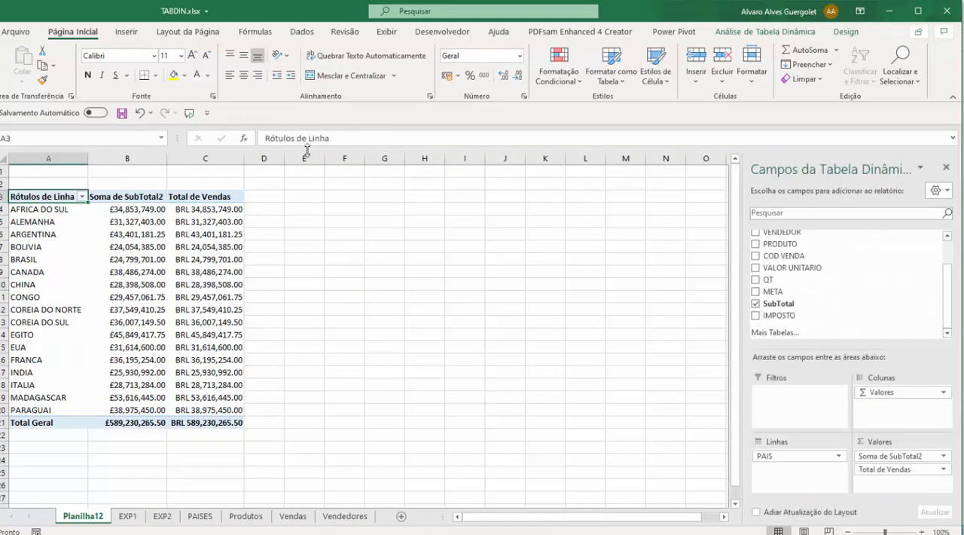
{"action": "left_click_drag", "start_coordinate": [332, 138], "coordinate": [240, 138]}
{"action": "type", "text": "Tabela de"}
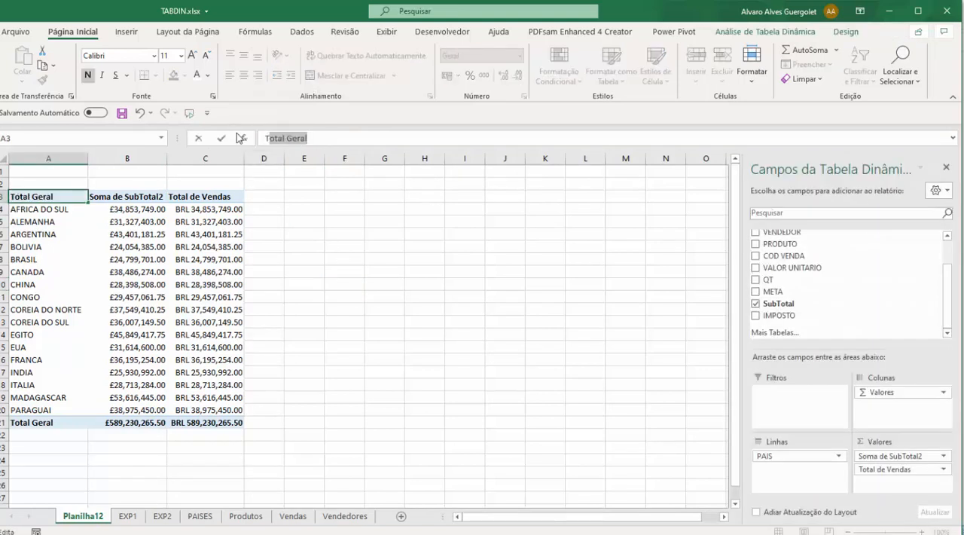
{"action": "type", "text": " Vendas"}
{"action": "key", "text": "Return"}
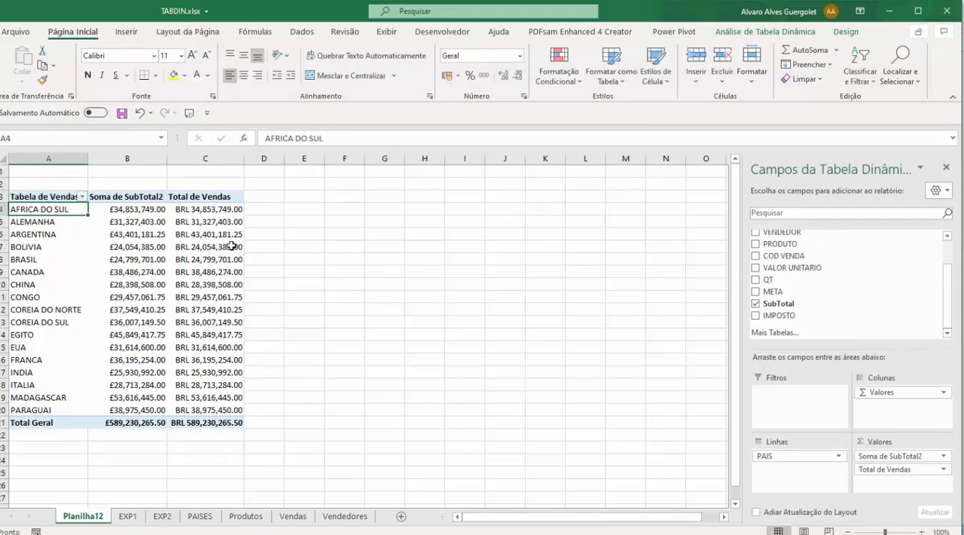
Step: Enter "Total de Vendas" over the Soma de SubTotal2 header in B3 to put the Total de Vendas column first again
{"action": "left_click", "coordinate": [128, 196]}
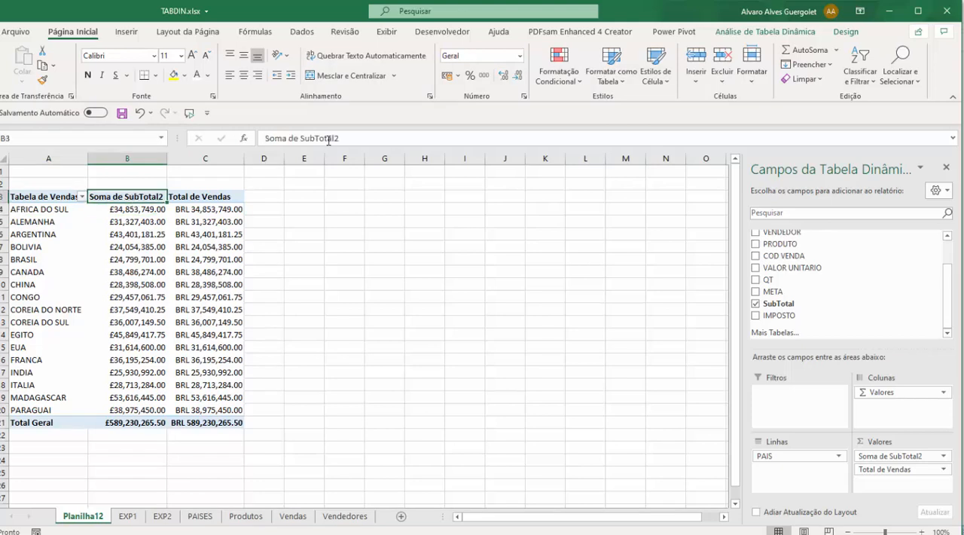
{"action": "left_click_drag", "start_coordinate": [354, 137], "coordinate": [212, 135]}
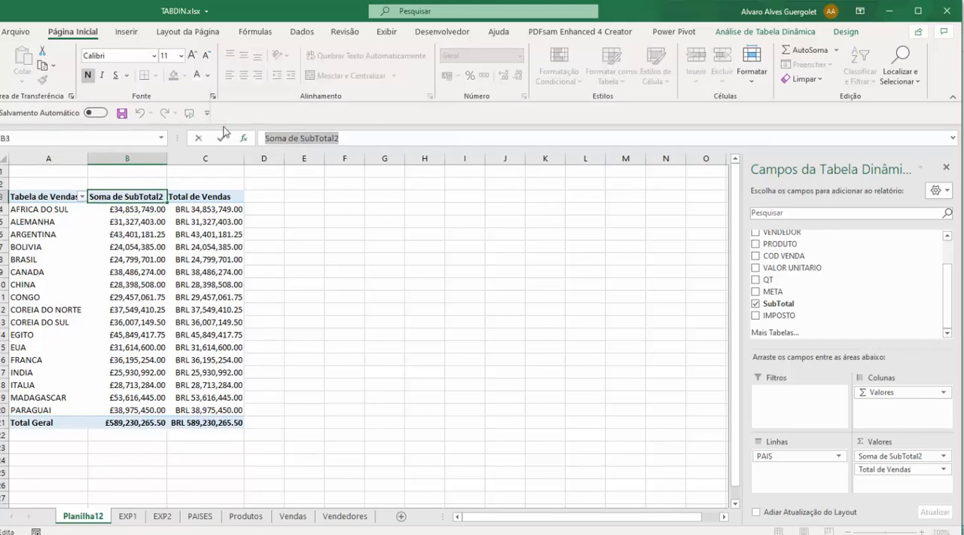
{"action": "type", "text": "Total de Ven"}
{"action": "type", "text": "das"}
{"action": "key", "text": "Return"}
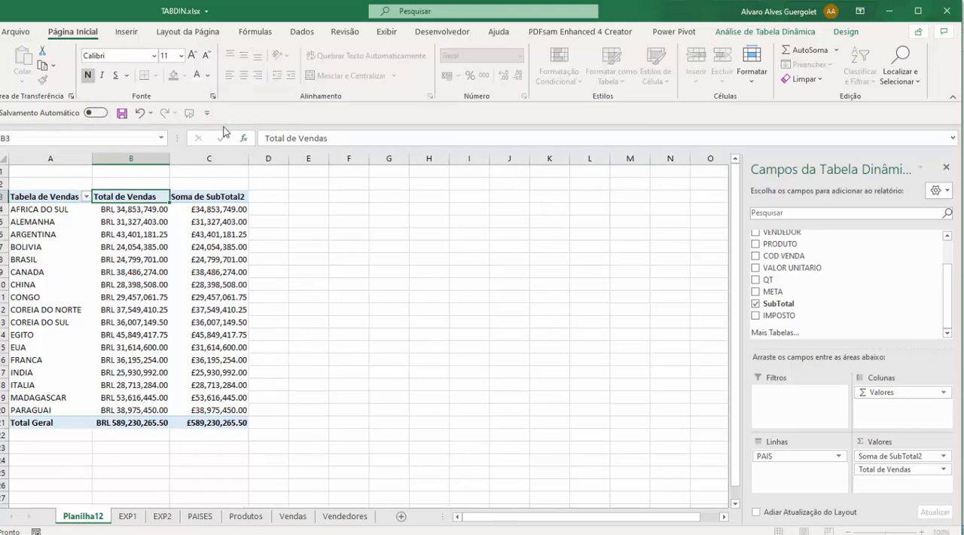
{"action": "left_click", "coordinate": [214, 328]}
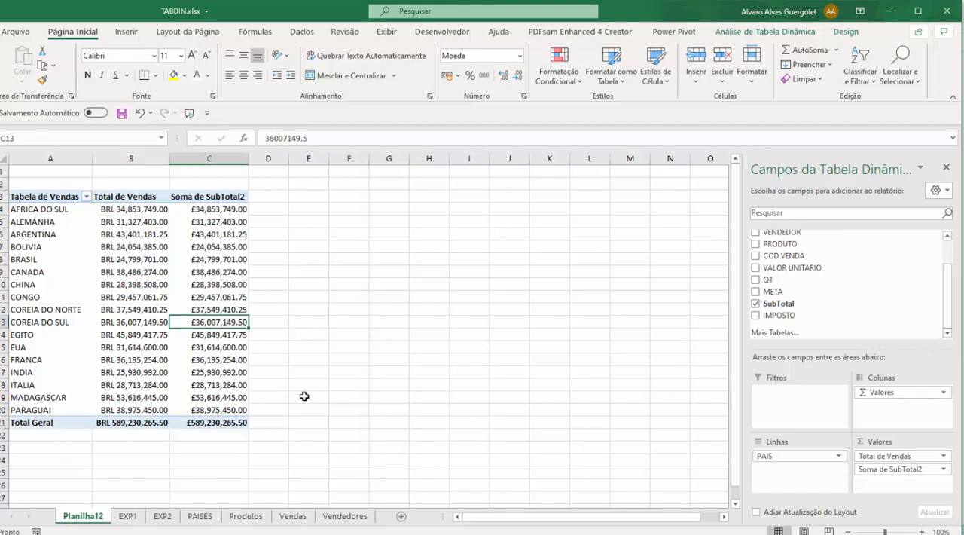
Step: Remove the duplicate Soma de SubTotal2 field from the pivot table's values
{"action": "left_click", "coordinate": [940, 470]}
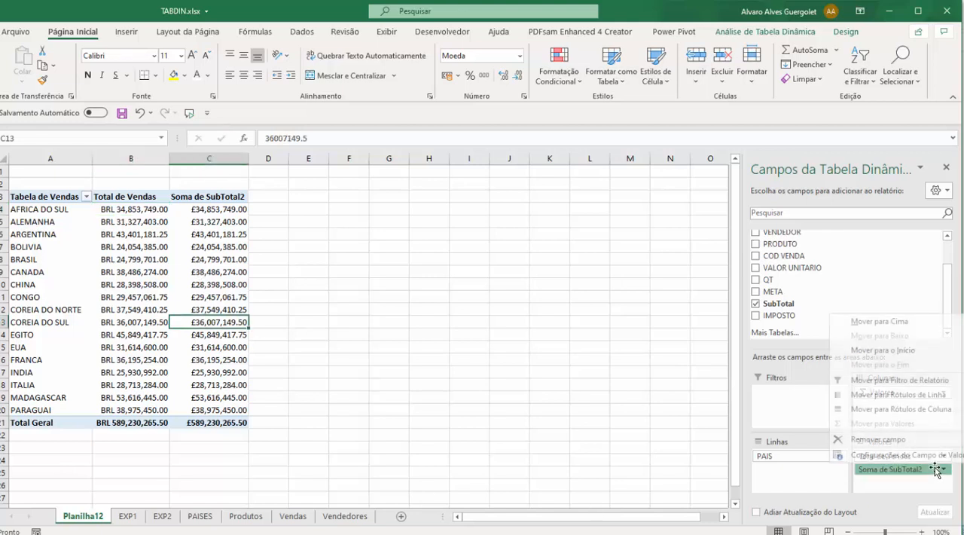
{"action": "left_click", "coordinate": [889, 439]}
{"action": "left_click", "coordinate": [324, 334]}
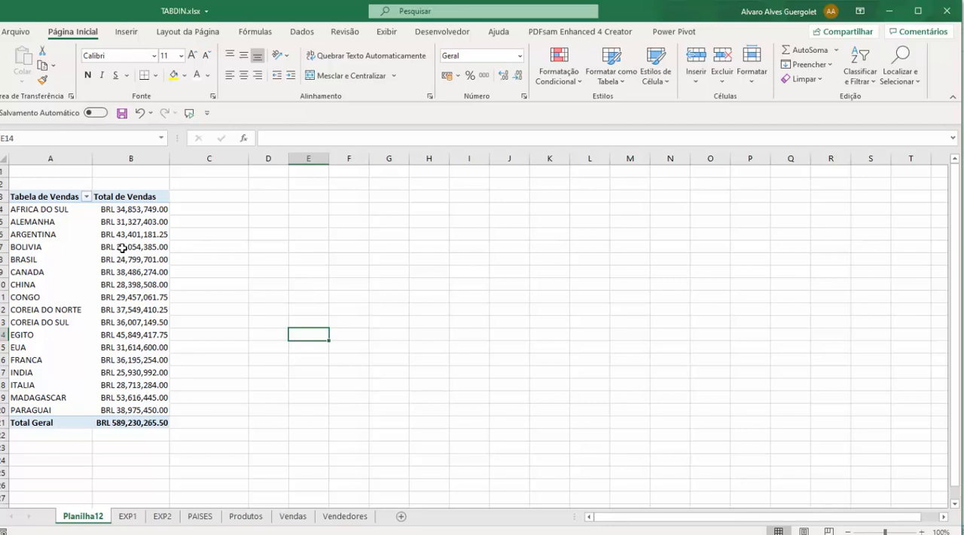
Step: Add the QT field to the pivot table's values below Total de Vendas
{"action": "left_click", "coordinate": [41, 210]}
{"action": "left_click", "coordinate": [154, 212]}
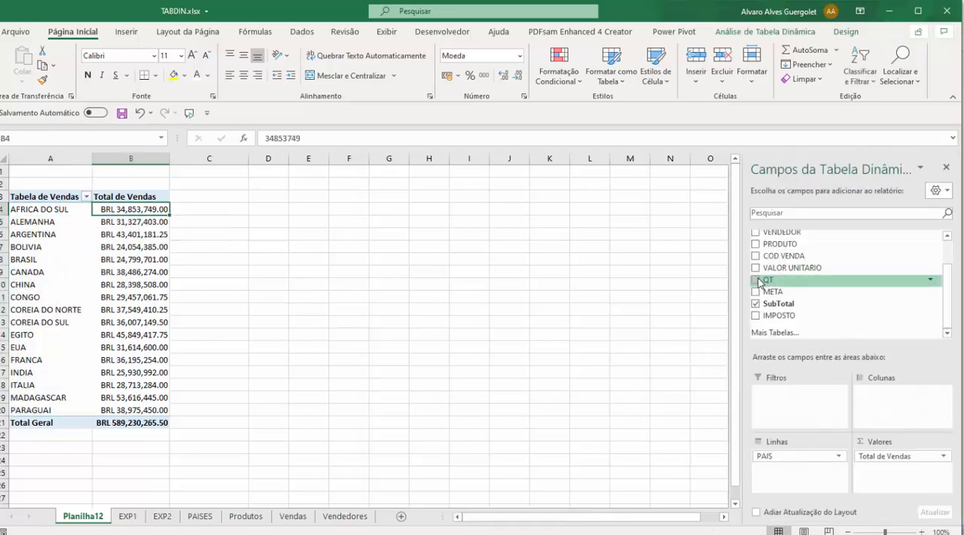
{"action": "mouse_move", "coordinate": [761, 281]}
{"action": "left_mouse_down"}
{"action": "mouse_move", "coordinate": [780, 284]}
{"action": "mouse_move", "coordinate": [772, 282]}
{"action": "left_mouse_up"}
{"action": "left_click", "coordinate": [757, 281]}
{"action": "left_click", "coordinate": [757, 281]}
{"action": "left_click_drag", "start_coordinate": [764, 282], "coordinate": [891, 475]}
Step: Format the Soma de QT value field with the Número category and 2 decimal places
{"action": "left_click", "coordinate": [186, 198]}
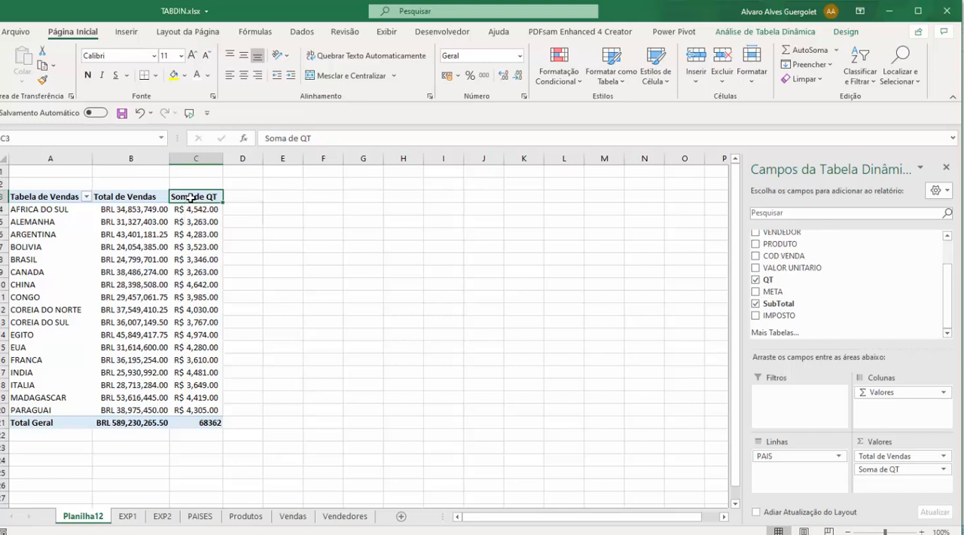
{"action": "right_click", "coordinate": [191, 197]}
{"action": "left_click", "coordinate": [270, 374]}
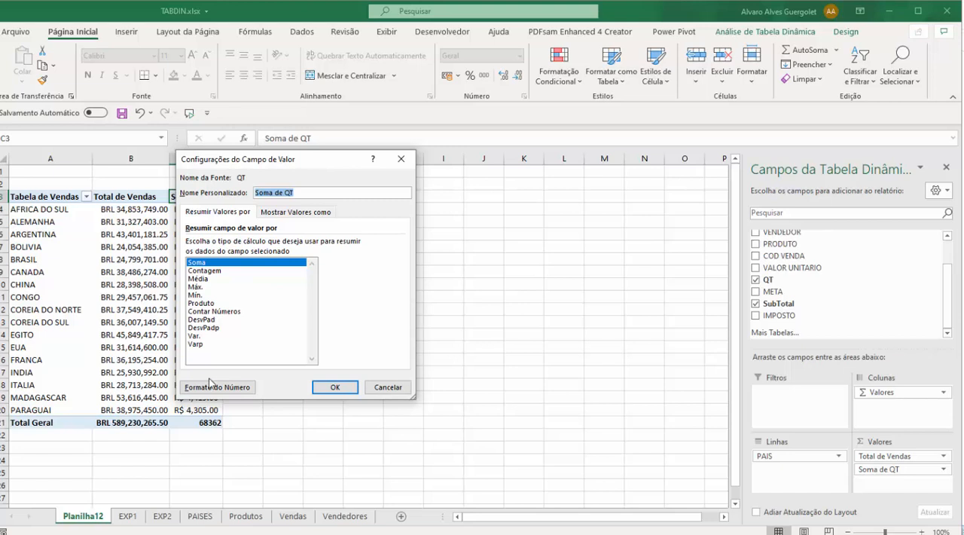
{"action": "left_click", "coordinate": [211, 386]}
{"action": "left_click", "coordinate": [137, 282]}
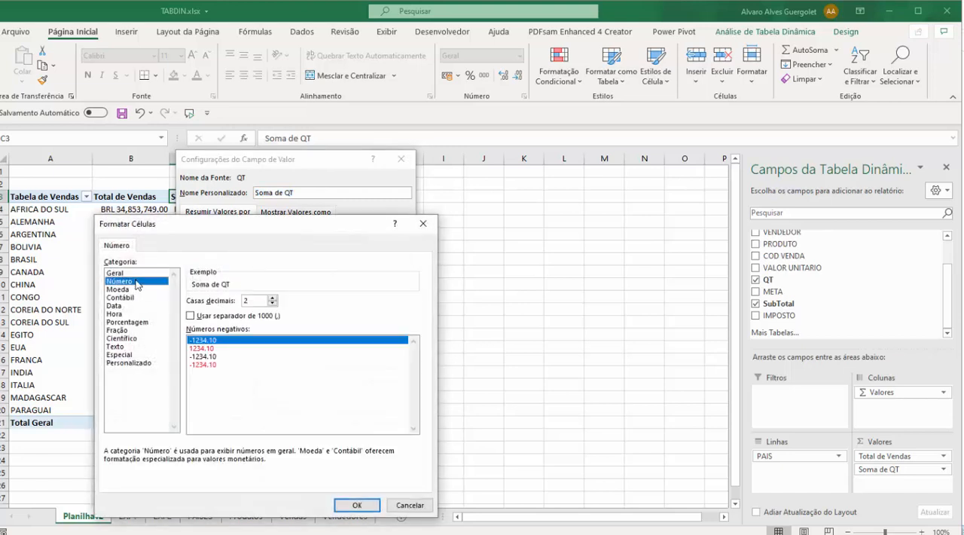
{"action": "left_click", "coordinate": [354, 504]}
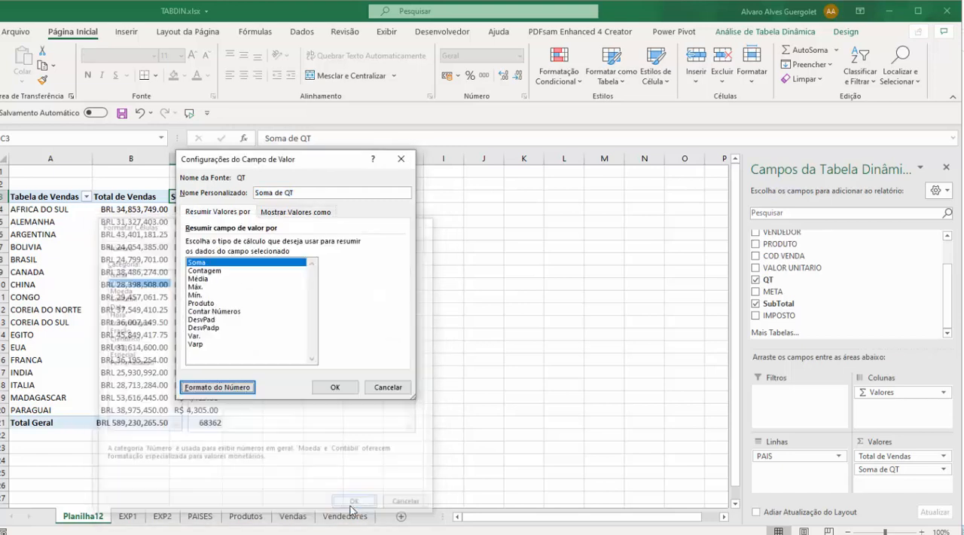
{"action": "left_click", "coordinate": [336, 387]}
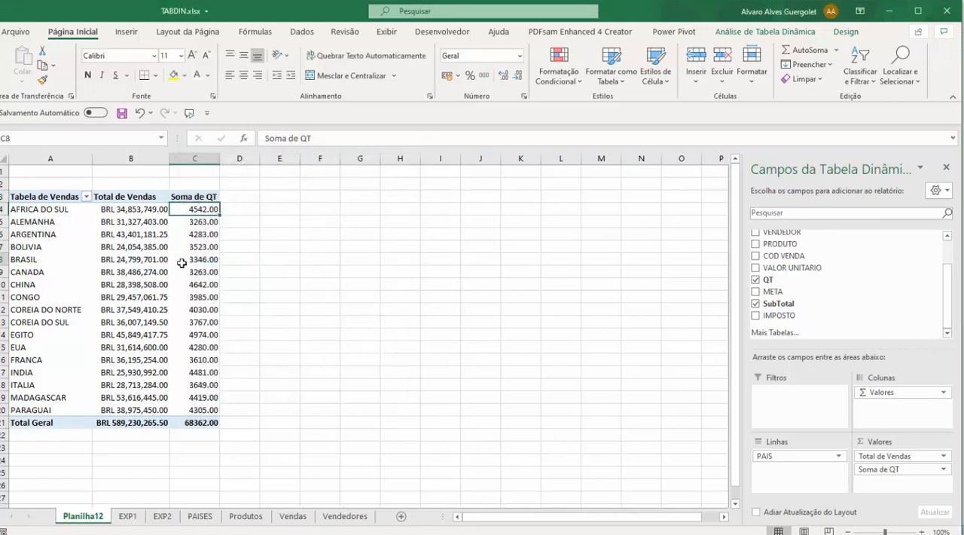
Step: Compare the cells and headers of the Total de Vendas and Soma de QT columns to check their number formats
{"action": "left_click_drag", "start_coordinate": [197, 209], "coordinate": [194, 411]}
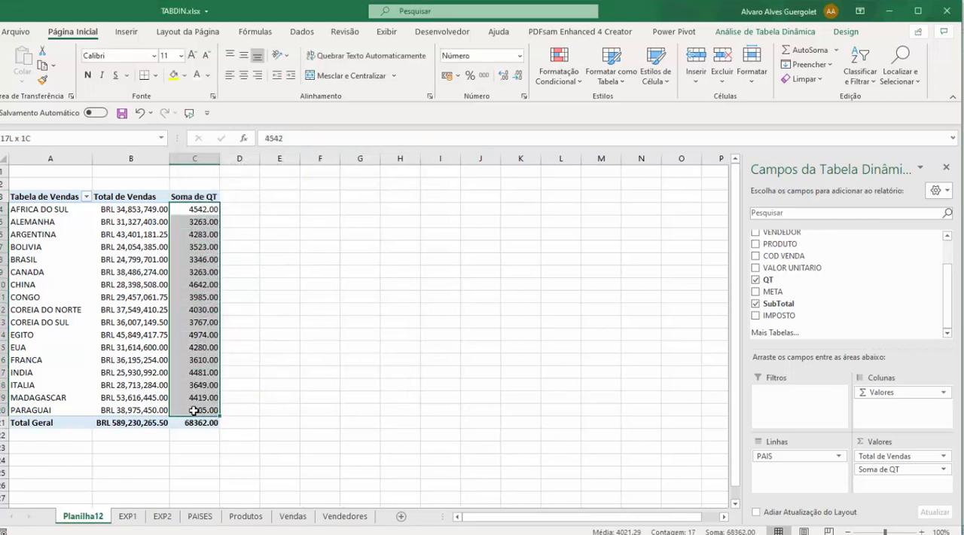
{"action": "left_click", "coordinate": [114, 211]}
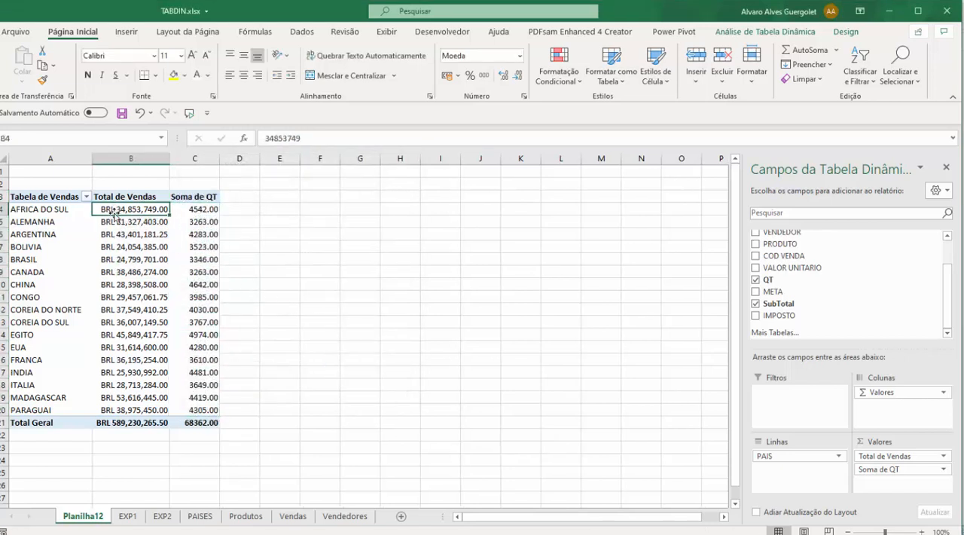
{"action": "left_click", "coordinate": [196, 208]}
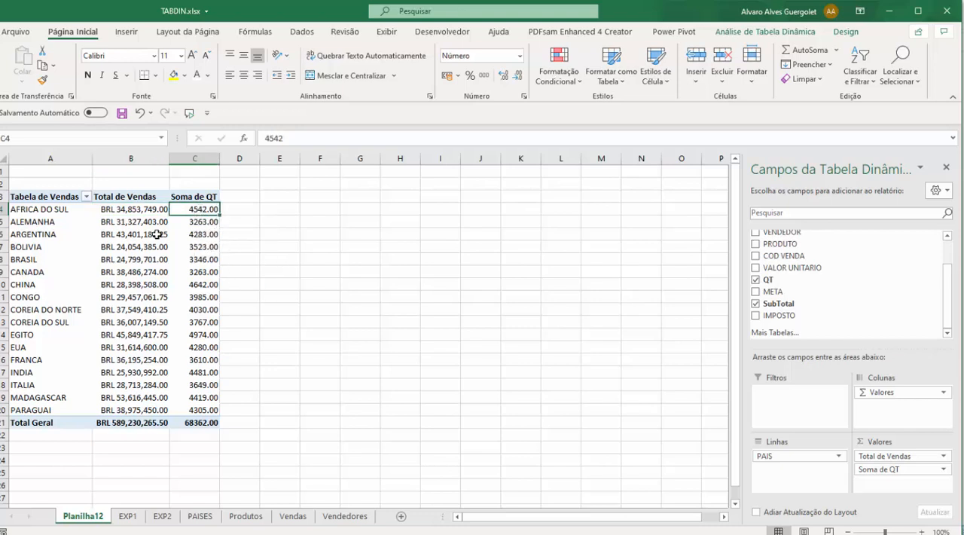
{"action": "left_click", "coordinate": [54, 211]}
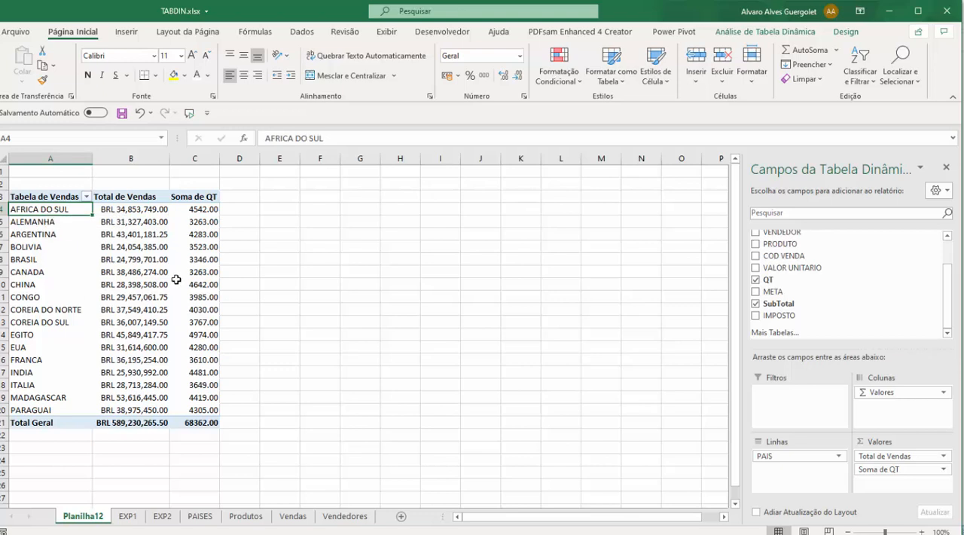
{"action": "left_click", "coordinate": [133, 198]}
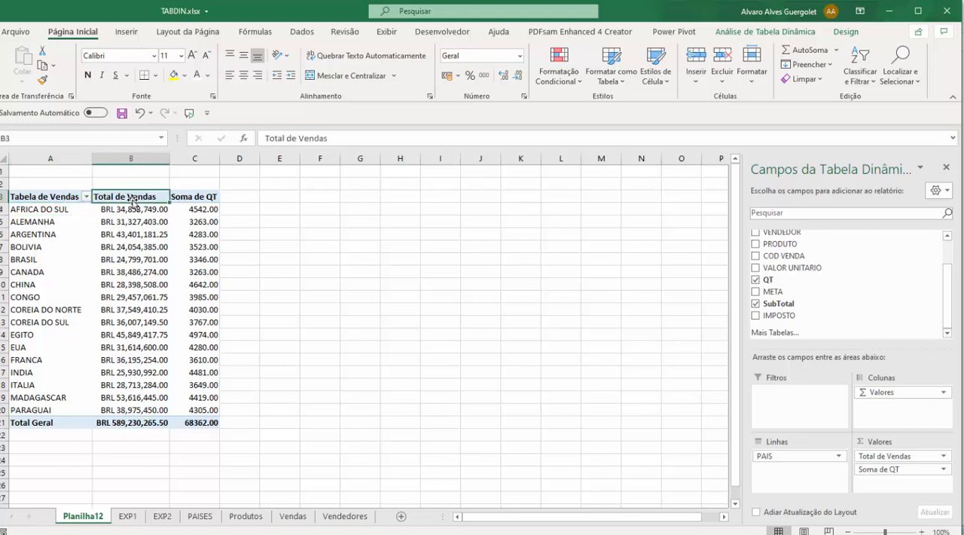
{"action": "left_click", "coordinate": [215, 192]}
{"action": "left_click", "coordinate": [153, 198]}
{"action": "left_click", "coordinate": [197, 199]}
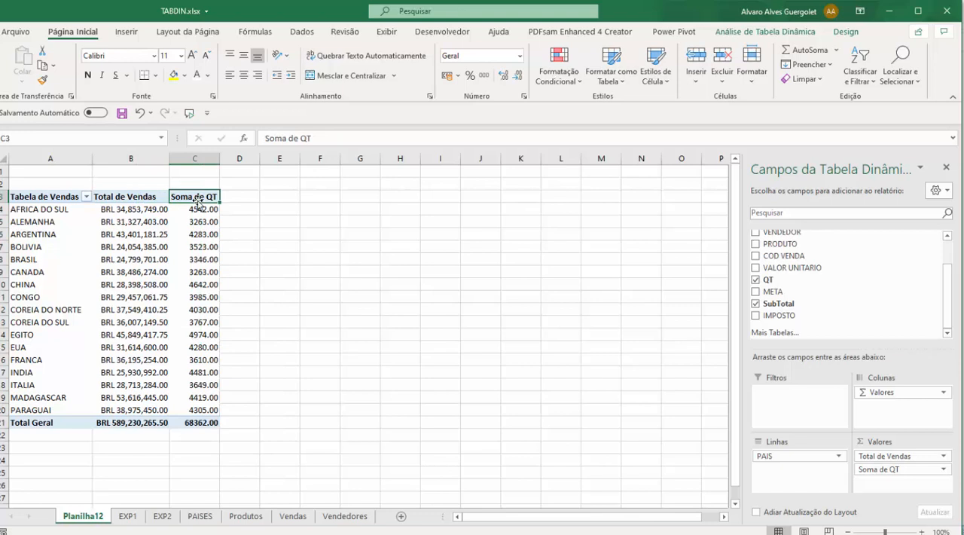
{"action": "left_click", "coordinate": [129, 249]}
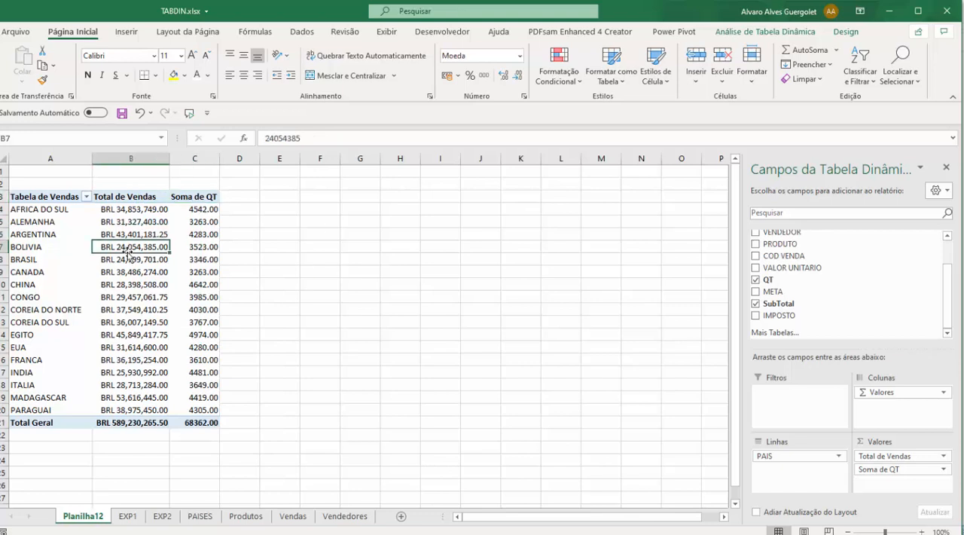
{"action": "left_click", "coordinate": [769, 33]}
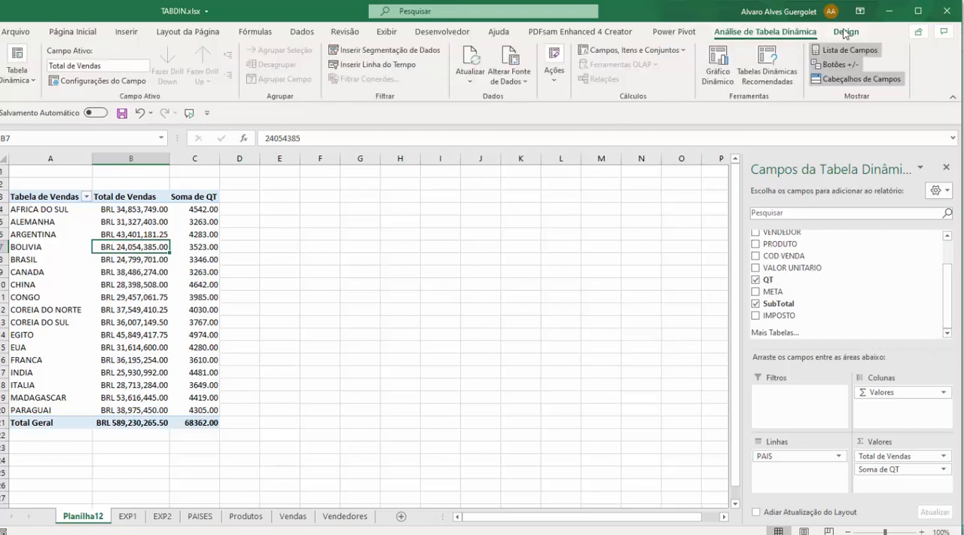
{"action": "left_click", "coordinate": [844, 33]}
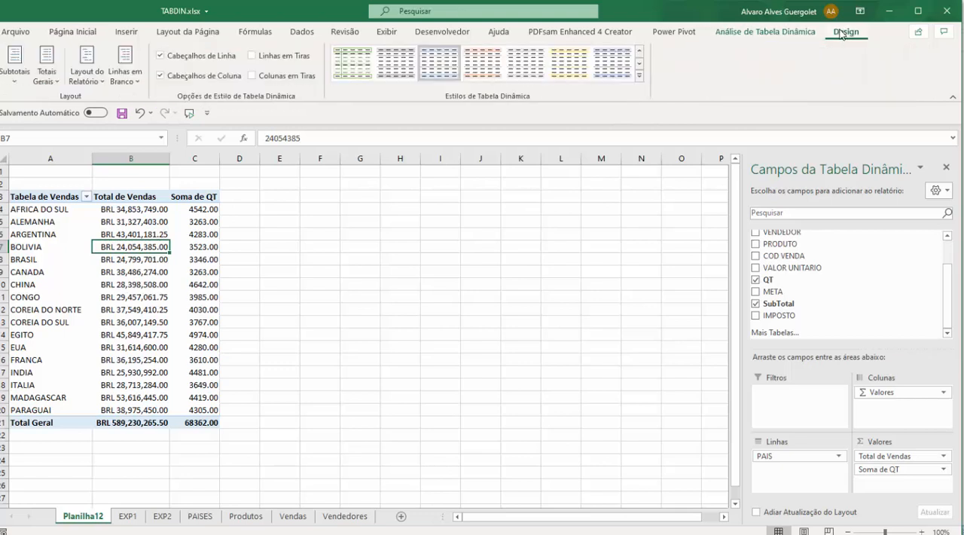
{"action": "left_click", "coordinate": [787, 38]}
{"action": "left_click", "coordinate": [829, 36]}
{"action": "left_click", "coordinate": [791, 38]}
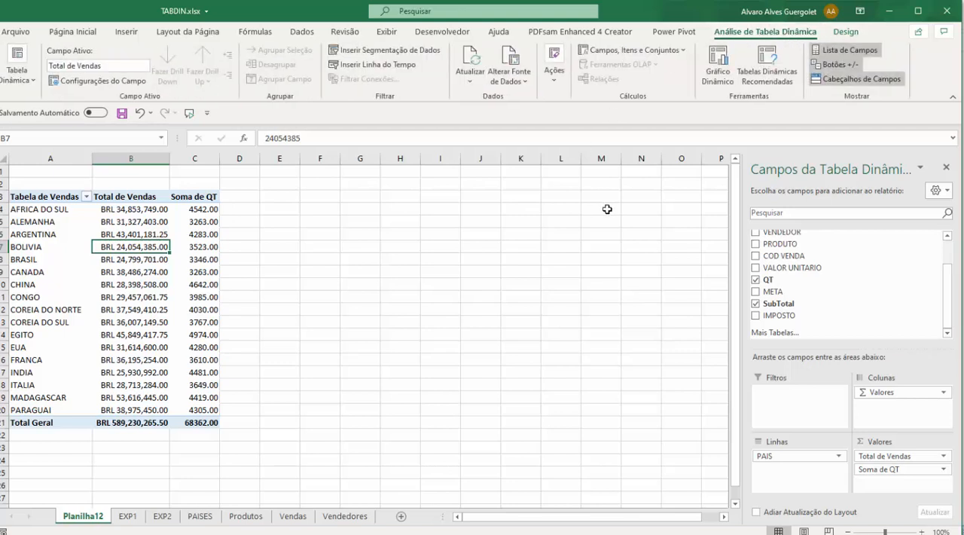
{"action": "left_click", "coordinate": [79, 312]}
{"action": "left_click", "coordinate": [148, 282]}
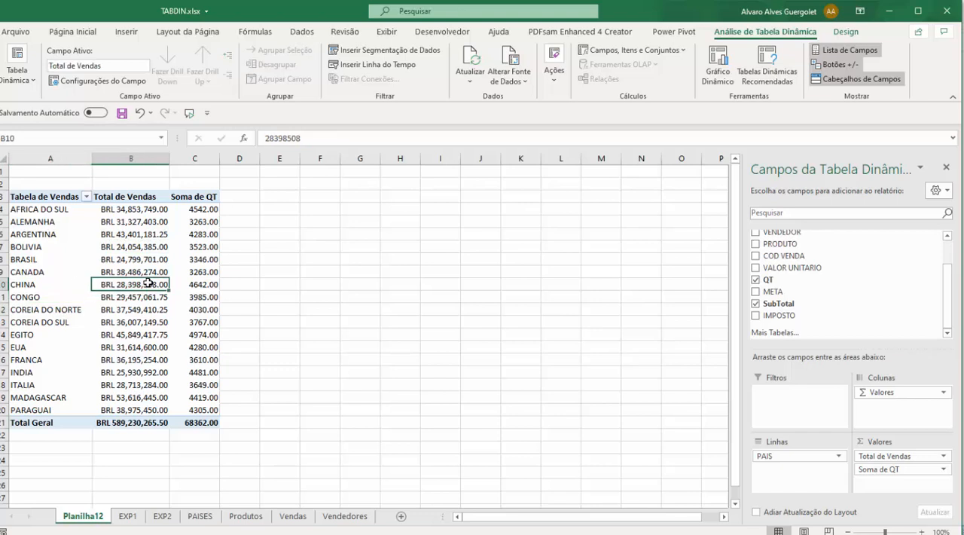
{"action": "left_click", "coordinate": [80, 255]}
{"action": "left_click", "coordinate": [62, 292]}
{"action": "left_click", "coordinate": [129, 270]}
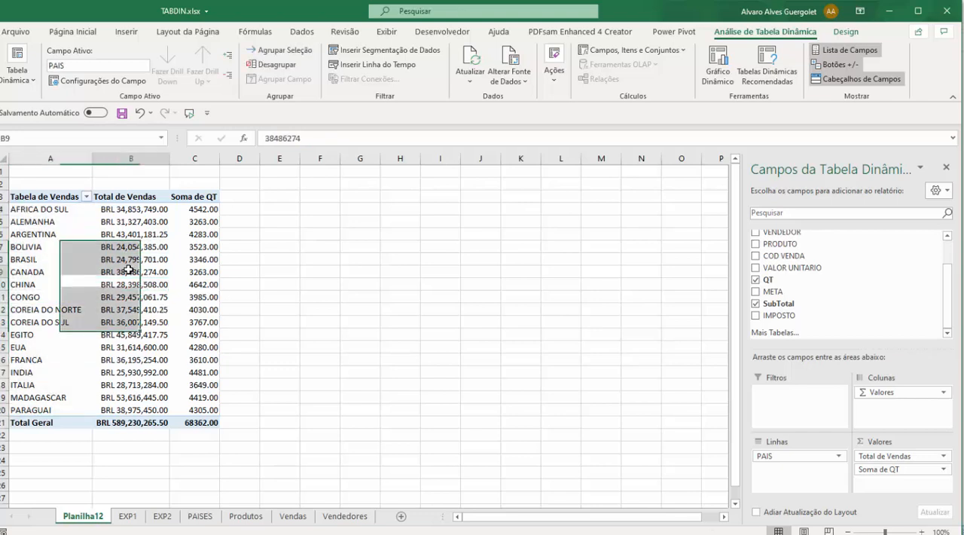
{"action": "left_click", "coordinate": [174, 258]}
{"action": "left_click", "coordinate": [23, 195]}
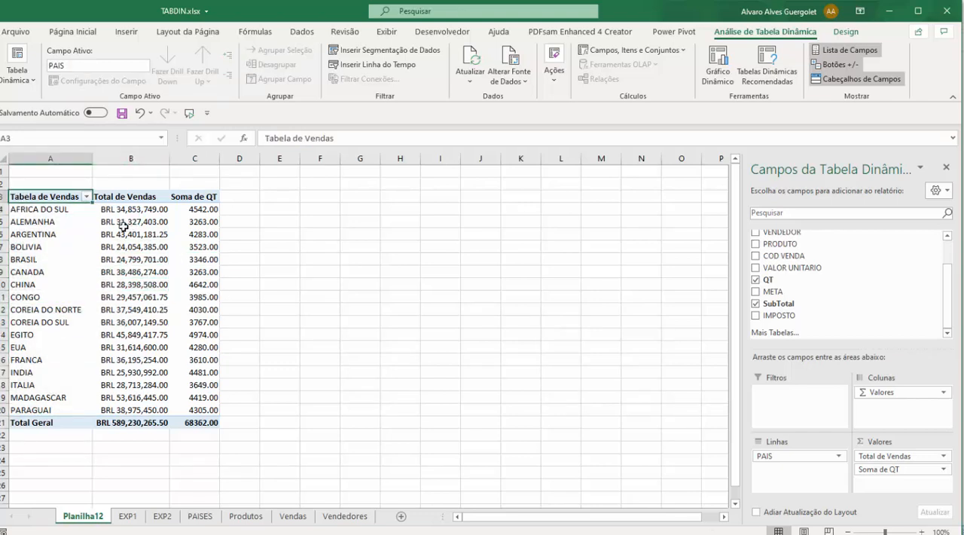
{"action": "key", "text": "ctrl+a"}
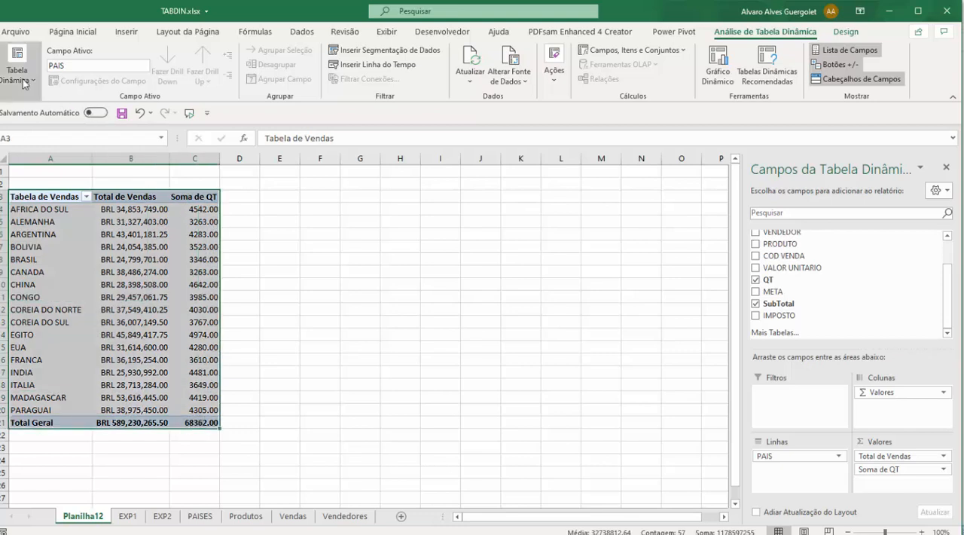
{"action": "left_click", "coordinate": [21, 78]}
{"action": "left_click", "coordinate": [101, 321]}
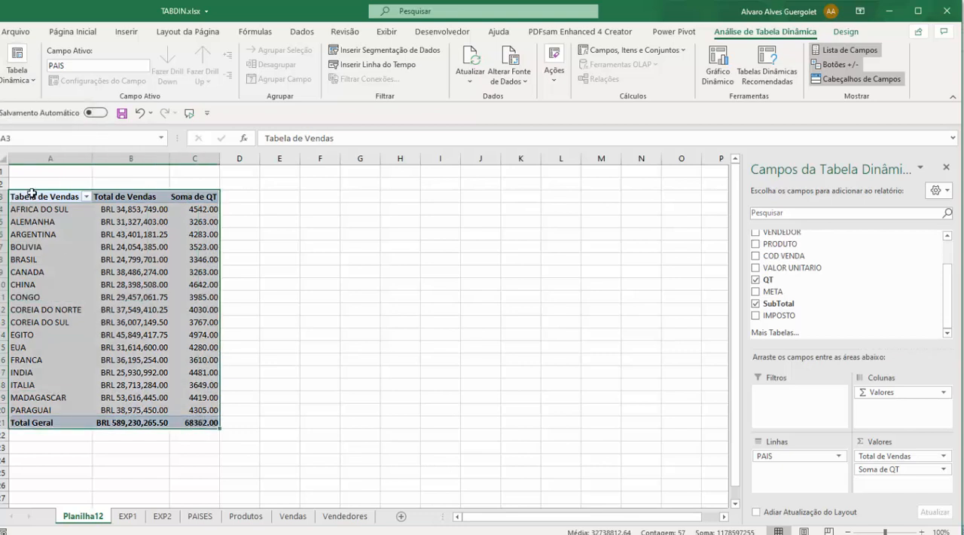
{"action": "left_click", "coordinate": [68, 255]}
{"action": "left_click", "coordinate": [119, 270]}
{"action": "left_click", "coordinate": [163, 233]}
{"action": "left_click", "coordinate": [69, 235]}
{"action": "left_click", "coordinate": [104, 282]}
{"action": "left_click", "coordinate": [139, 269]}
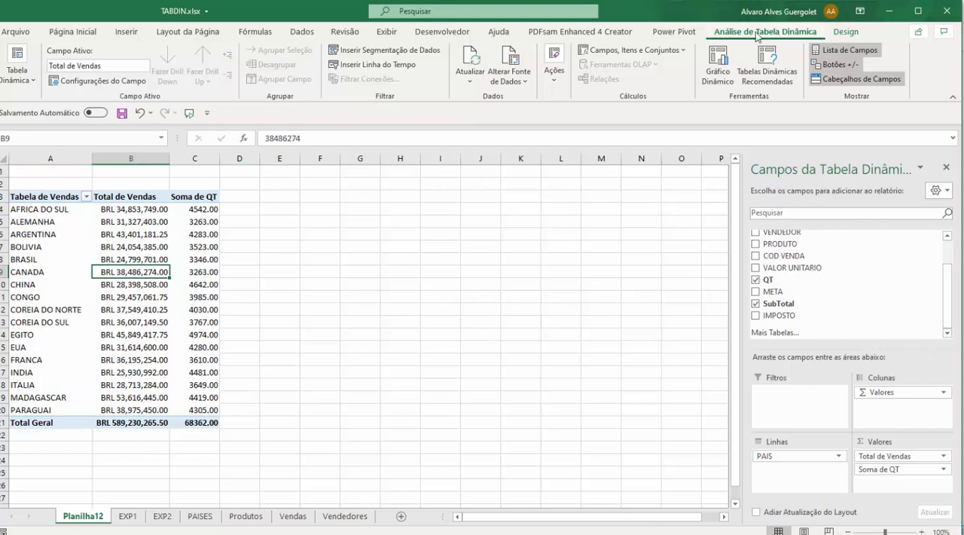
Step: Rename the pivot table itself to "Tabela de Vendas"
{"action": "left_click", "coordinate": [22, 88]}
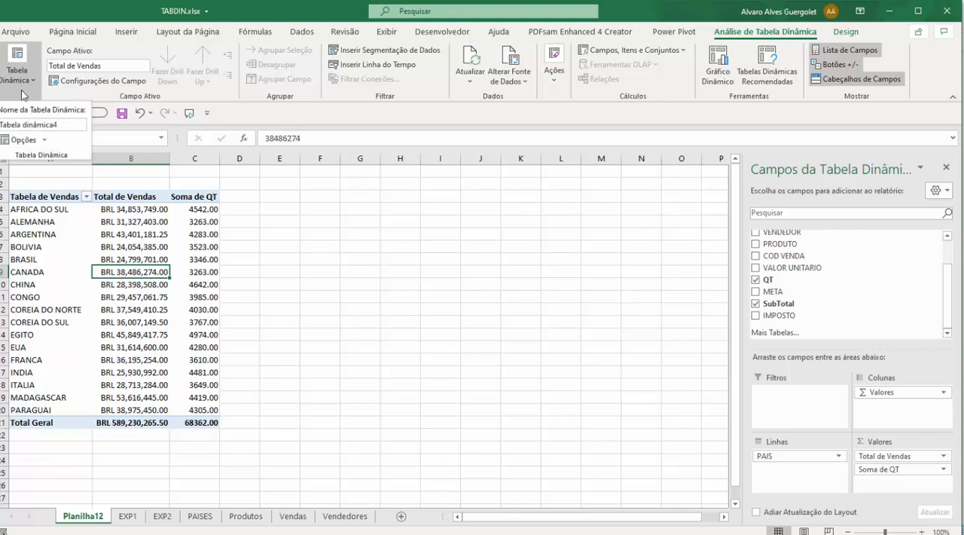
{"action": "left_click", "coordinate": [59, 125]}
{"action": "left_click_drag", "start_coordinate": [61, 125], "coordinate": [0, 125]}
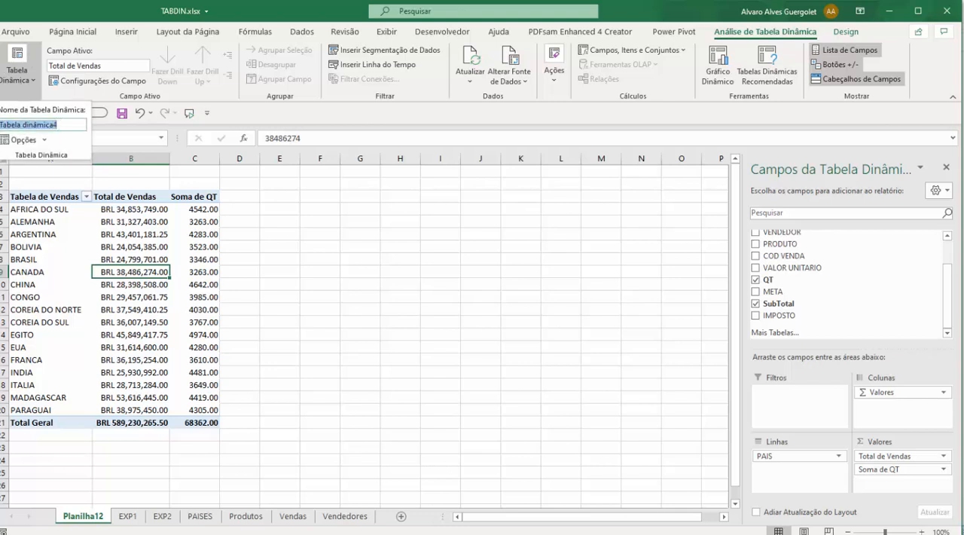
{"action": "type", "text": "Tab"}
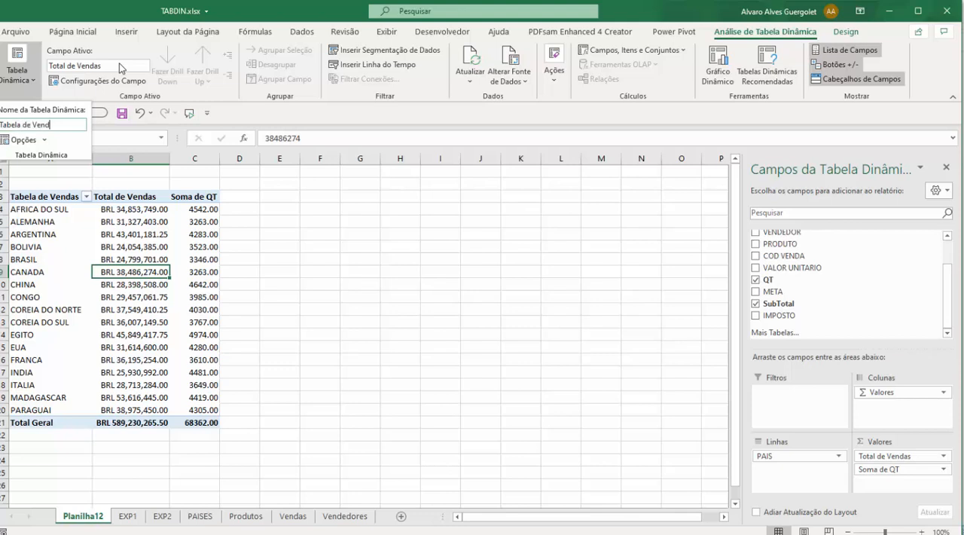
{"action": "type", "text": "ela de Vend"}
{"action": "key", "text": "Return"}
Step: Check the pivot table's name with the whole table selected
{"action": "left_click", "coordinate": [50, 201]}
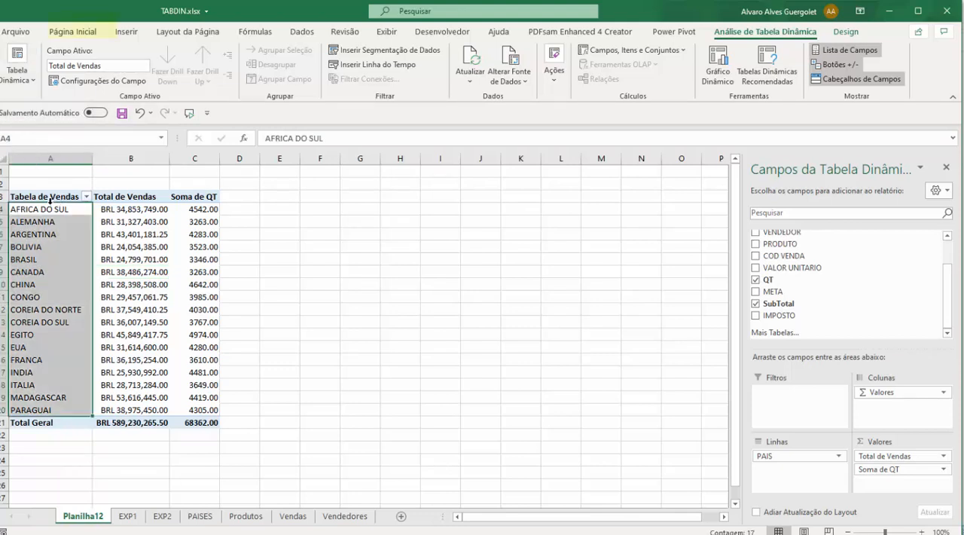
{"action": "left_click", "coordinate": [50, 197]}
{"action": "left_click_drag", "start_coordinate": [60, 198], "coordinate": [196, 422]}
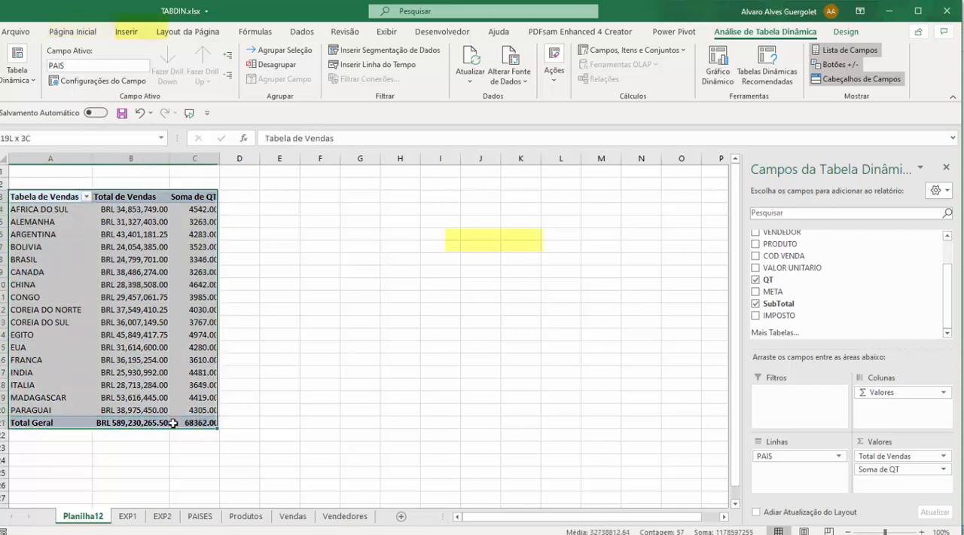
{"action": "left_click", "coordinate": [21, 78]}
{"action": "left_click", "coordinate": [119, 265]}
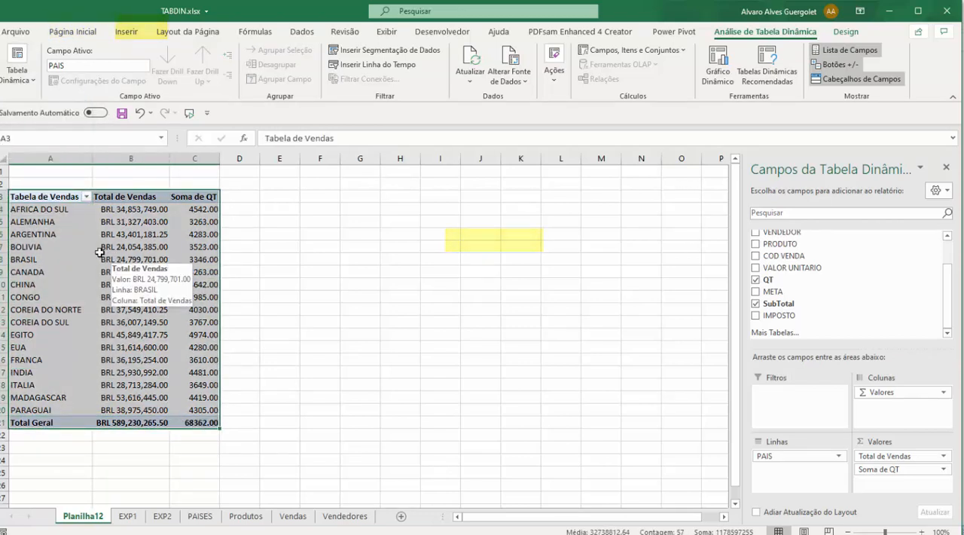
{"action": "left_click", "coordinate": [60, 247]}
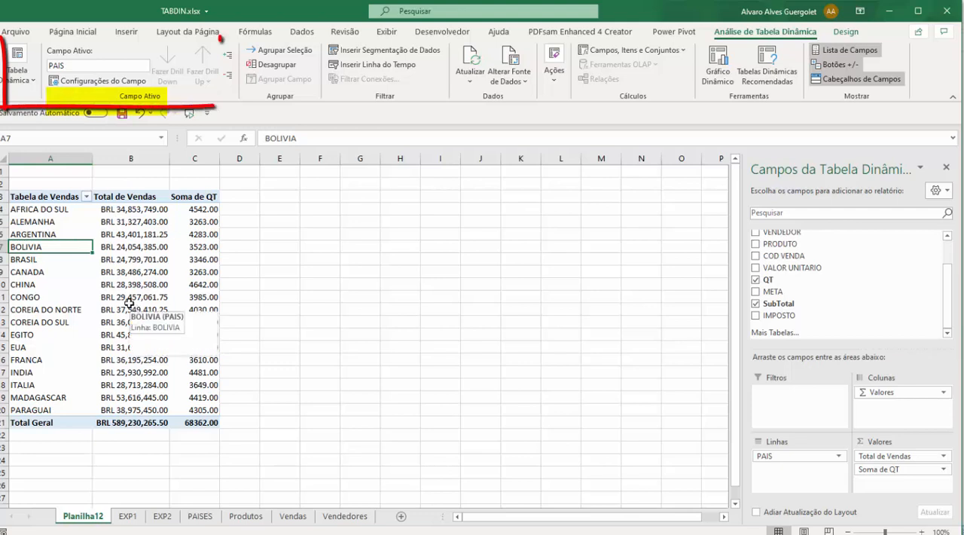
{"action": "mouse_move", "coordinate": [140, 300]}
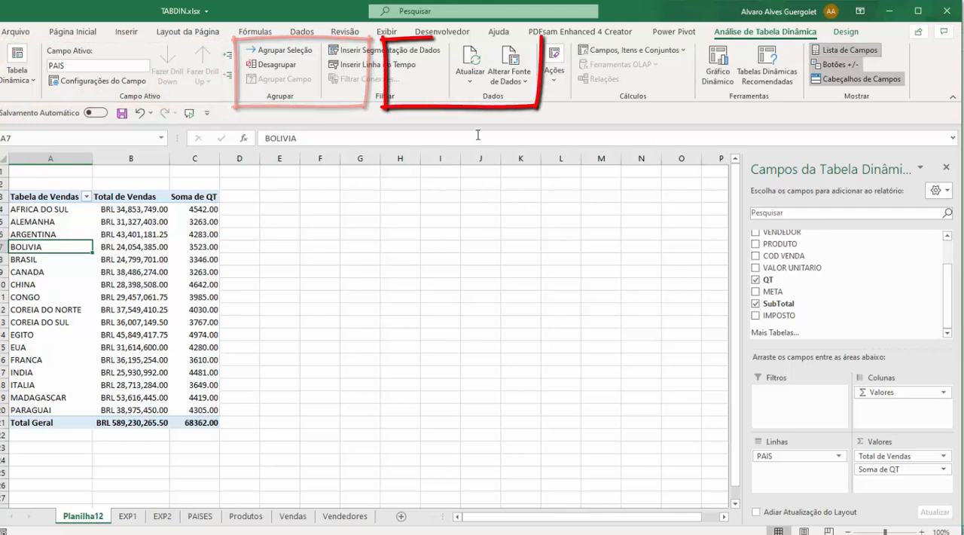
{"action": "left_click", "coordinate": [72, 276]}
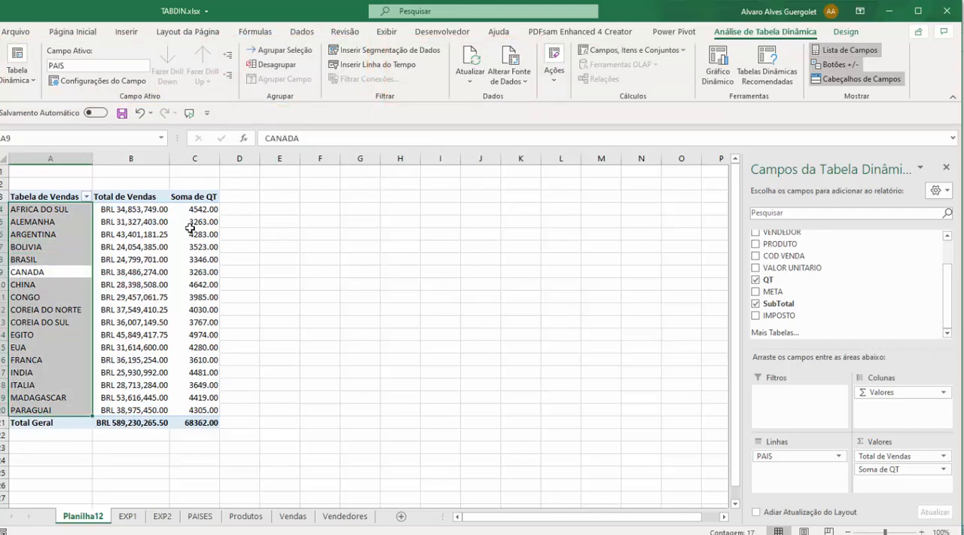
Step: Examine the SubTotal column of the source data on the EXP1 sheet
{"action": "left_click", "coordinate": [127, 516]}
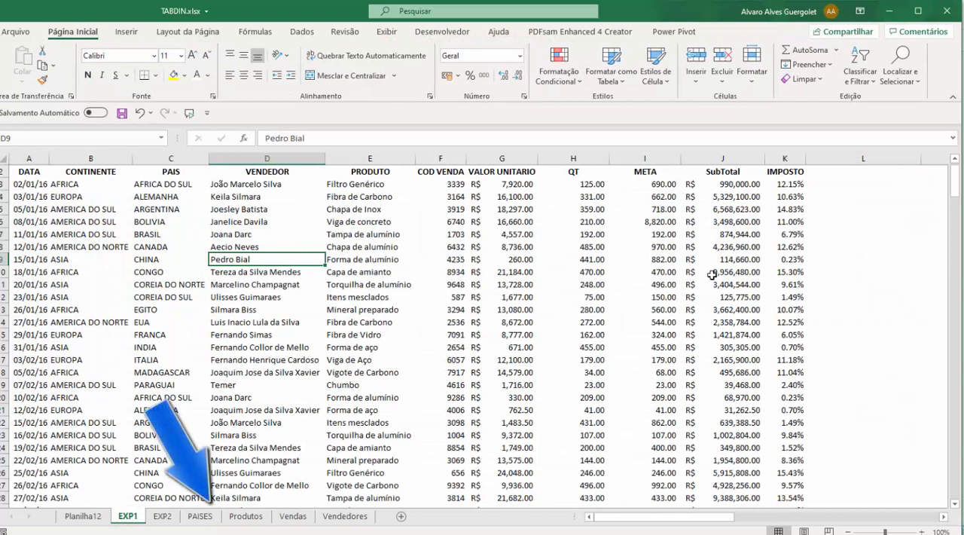
{"action": "left_click", "coordinate": [732, 173]}
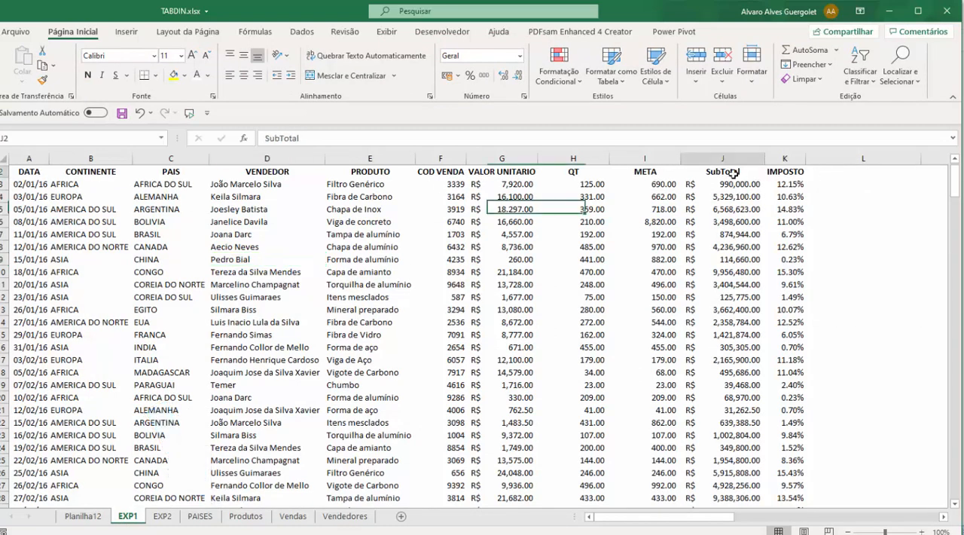
{"action": "left_click_drag", "start_coordinate": [732, 173], "coordinate": [723, 286]}
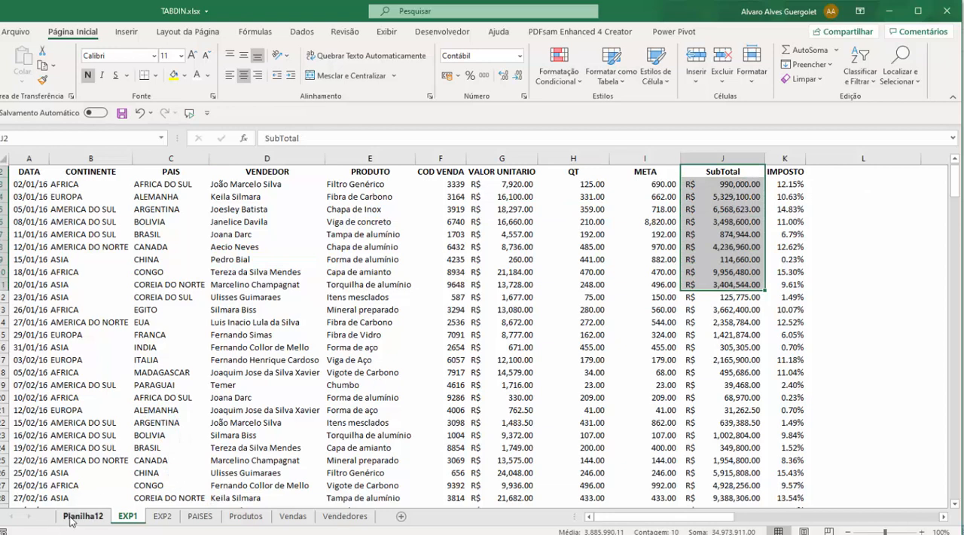
Step: Delete the Planilha12 sheet that holds the finished sales pivot table
{"action": "left_click", "coordinate": [72, 517]}
{"action": "left_click", "coordinate": [83, 287]}
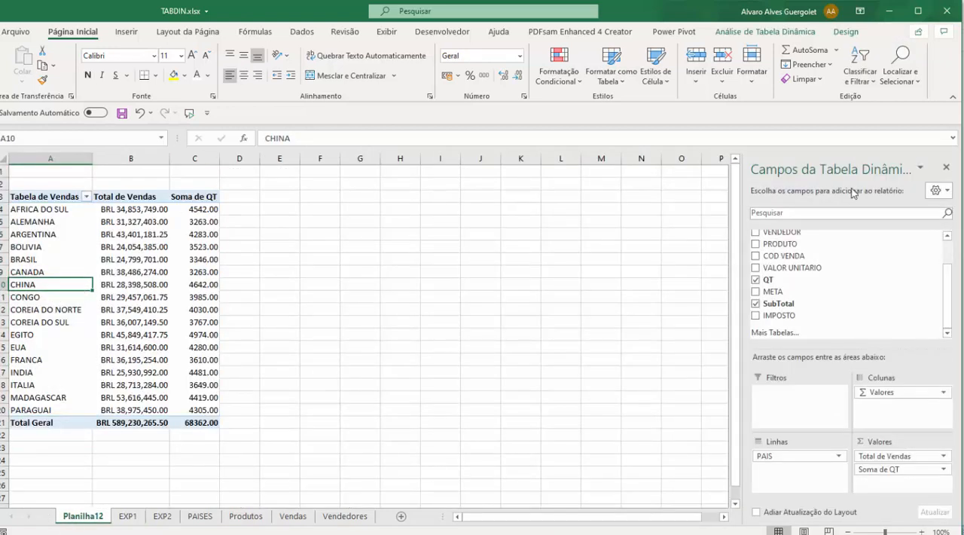
{"action": "right_click", "coordinate": [83, 515]}
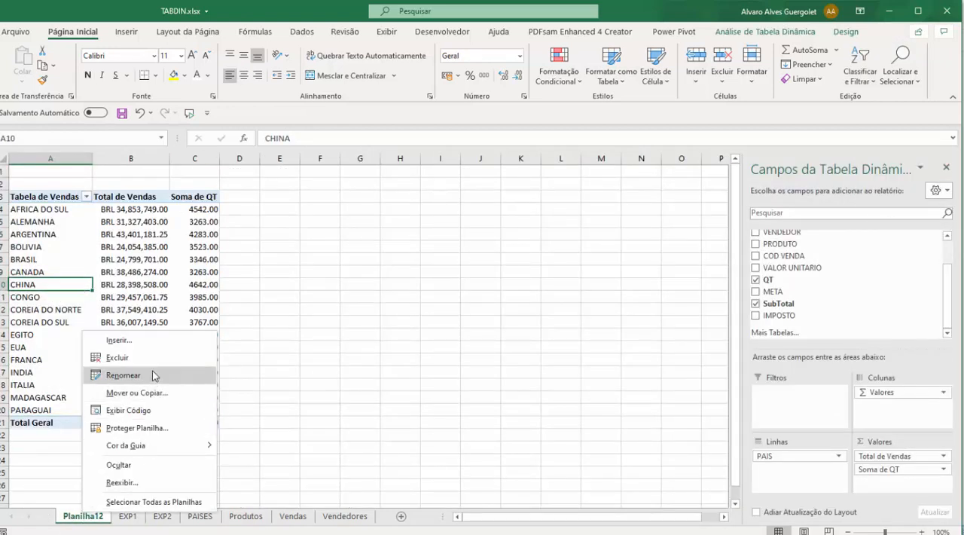
{"action": "left_click", "coordinate": [121, 358]}
{"action": "left_click", "coordinate": [464, 311]}
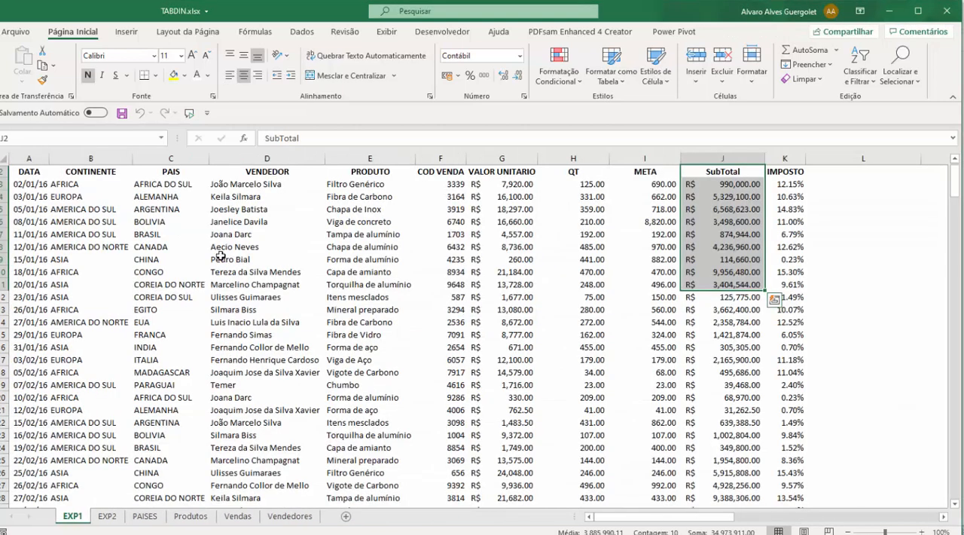
Step: Create a pivot table on a new sheet from the EXP1 data, with the source range set to $A$2:$J$274
{"action": "left_click", "coordinate": [184, 247]}
{"action": "left_click", "coordinate": [126, 32]}
{"action": "left_click", "coordinate": [15, 64]}
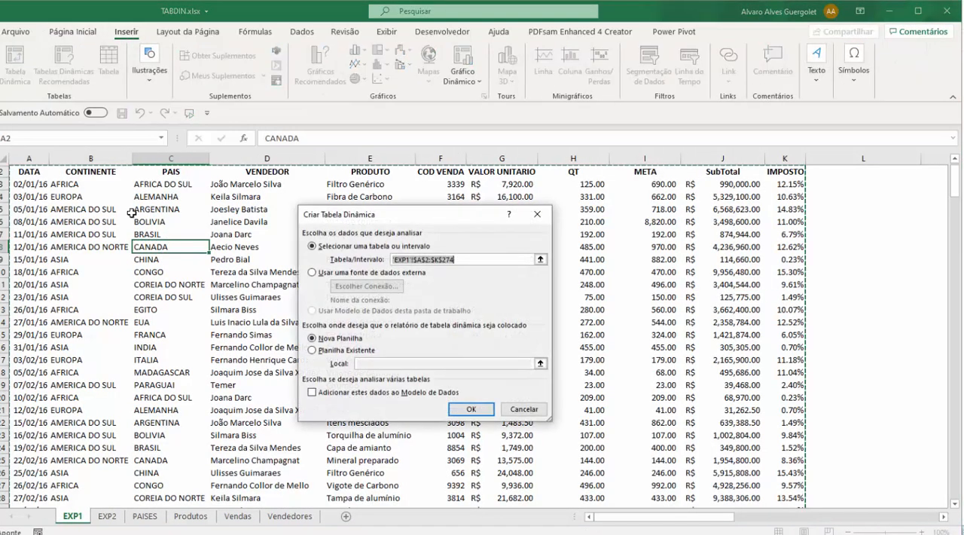
{"action": "left_click", "coordinate": [443, 259]}
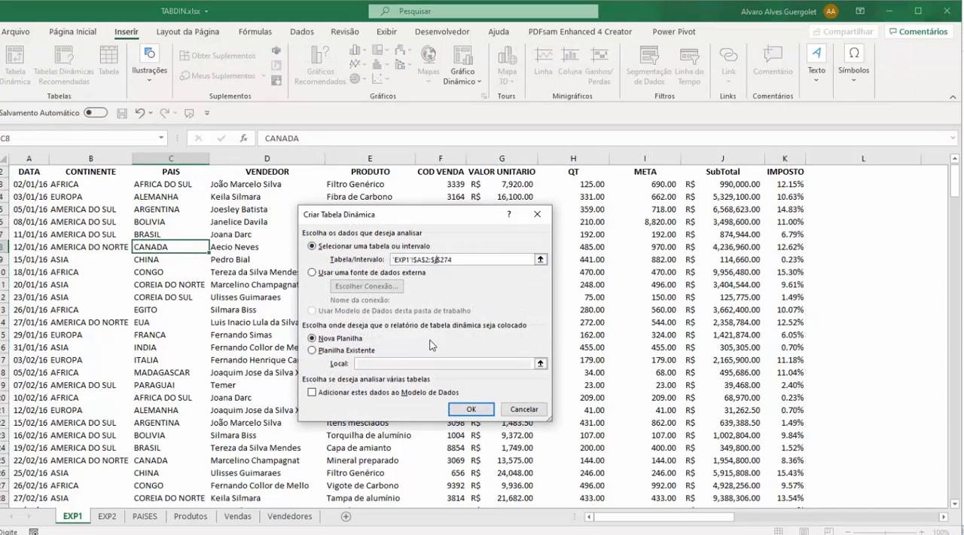
{"action": "left_click", "coordinate": [470, 412]}
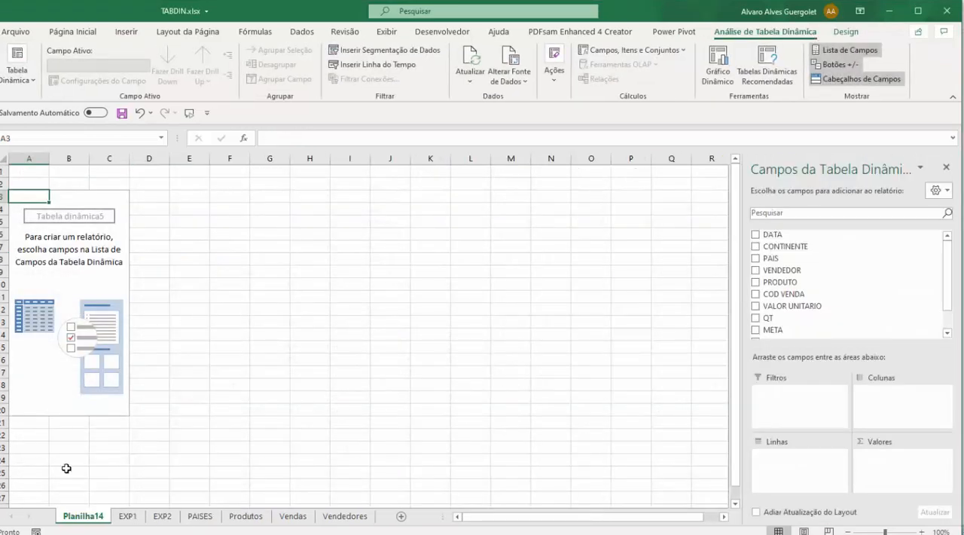
Step: Compare the SubTotal and IMPOSTO columns on the EXP1 sheet with the fields available in the new pivot table
{"action": "left_click", "coordinate": [127, 516]}
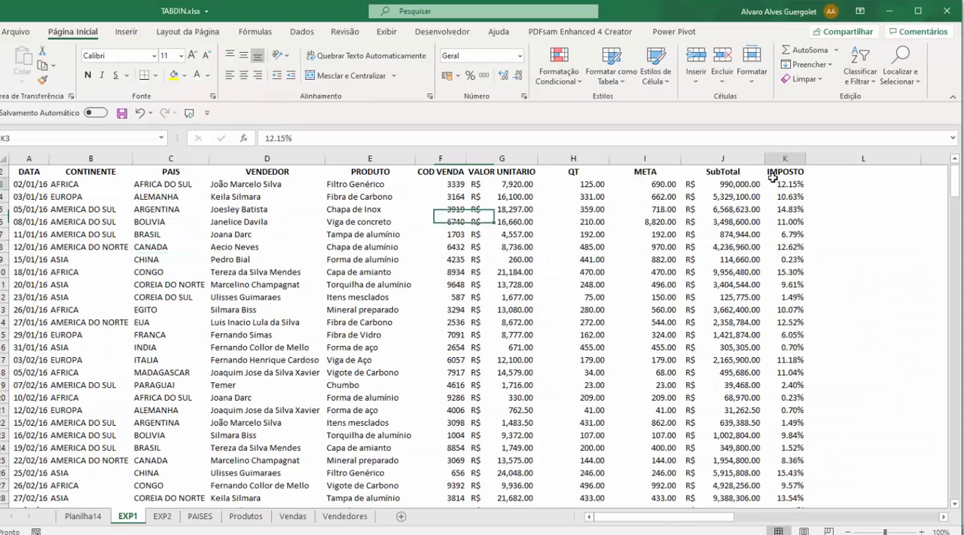
{"action": "left_click", "coordinate": [731, 168]}
{"action": "left_click", "coordinate": [783, 168]}
{"action": "left_click", "coordinate": [727, 168]}
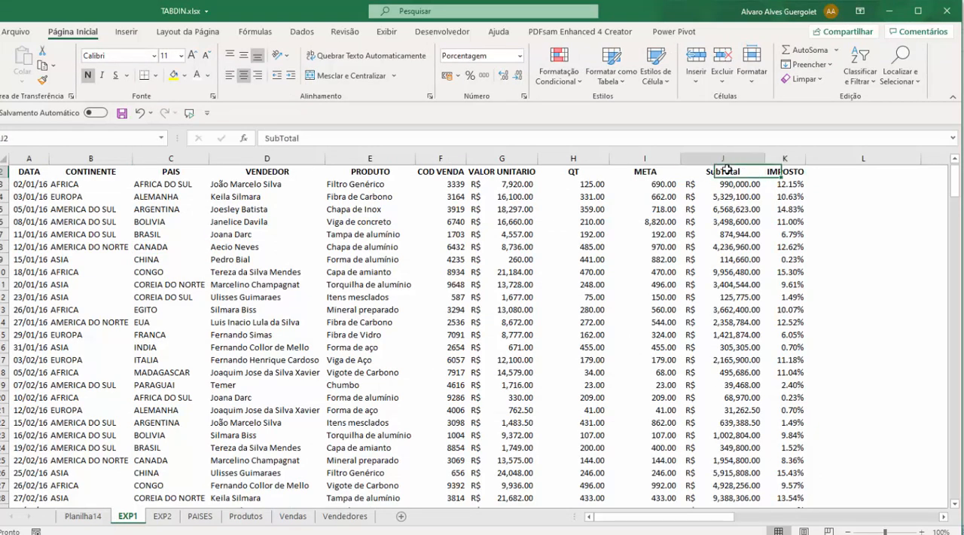
{"action": "left_click_drag", "start_coordinate": [727, 169], "coordinate": [727, 247]}
{"action": "left_click", "coordinate": [81, 516]}
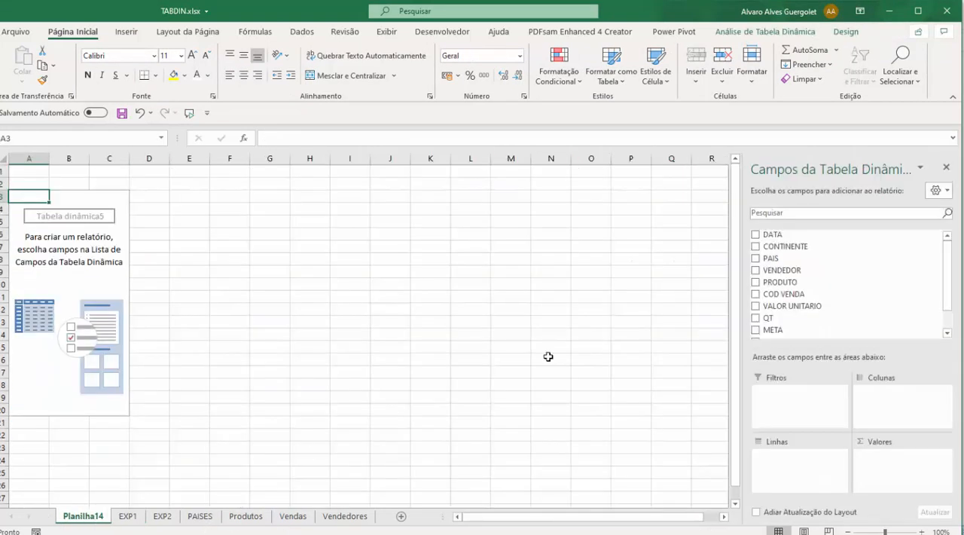
{"action": "scroll", "coordinate": [798, 309], "scroll_direction": "down", "scroll_amount": 1}
{"action": "left_click_drag", "start_coordinate": [785, 316], "coordinate": [108, 259]}
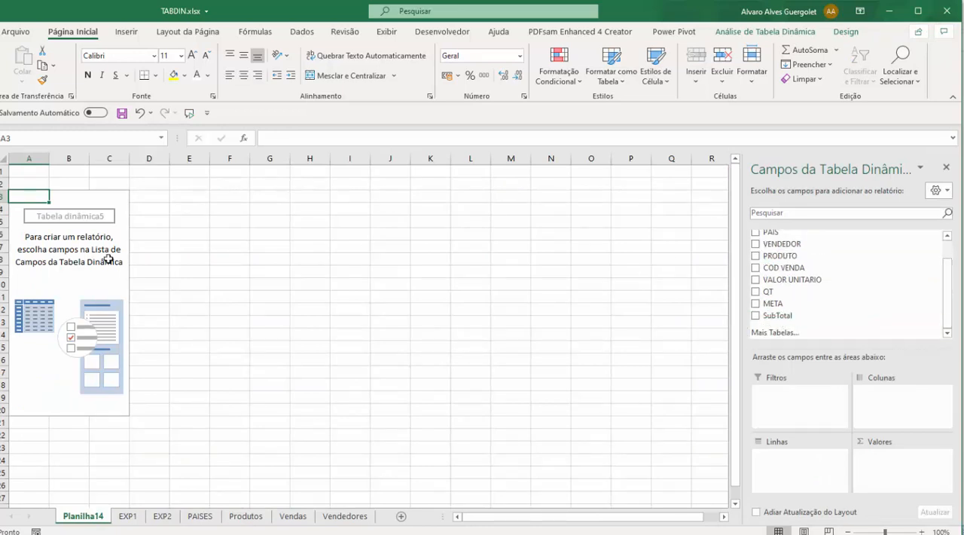
Step: Edit the new pivot table's data source so that its range ends at column K
{"action": "left_click", "coordinate": [34, 232]}
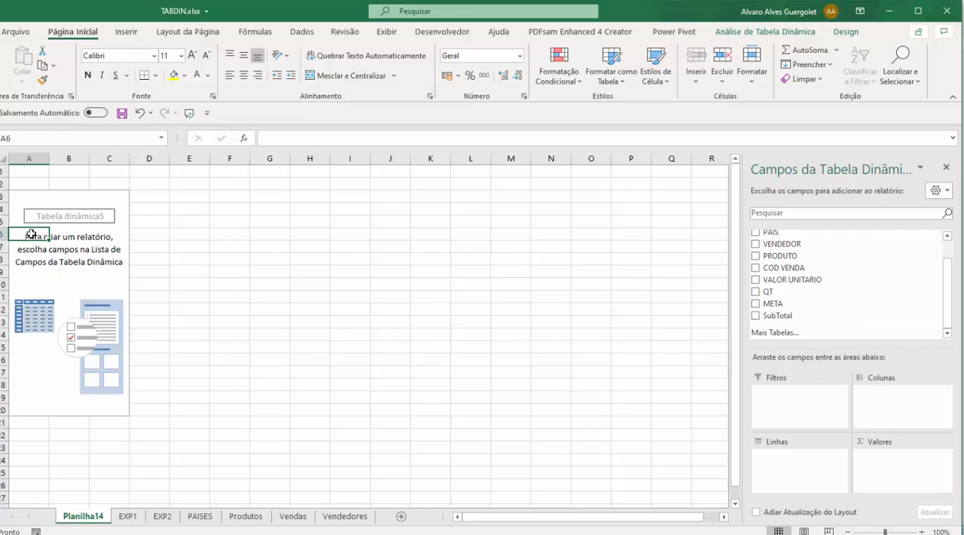
{"action": "left_click", "coordinate": [754, 32]}
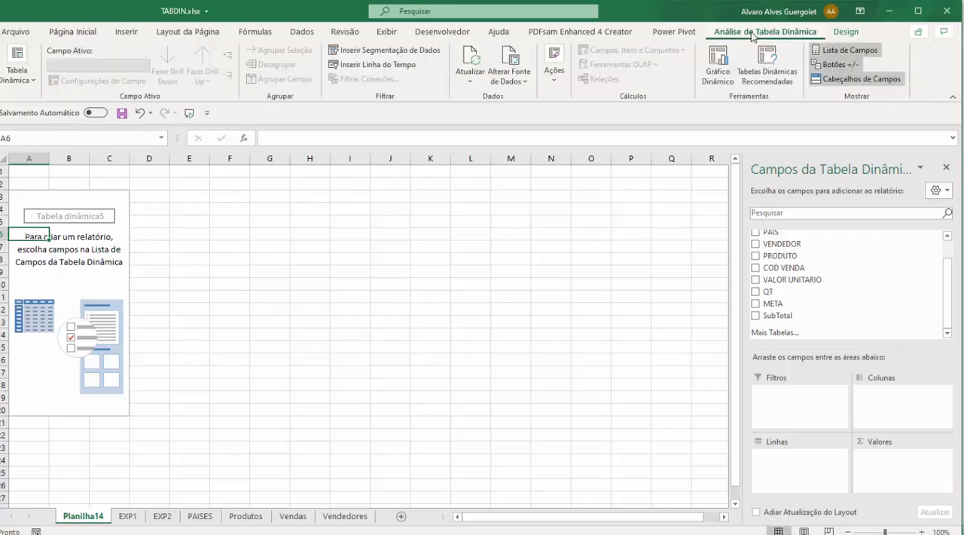
{"action": "left_click", "coordinate": [509, 76]}
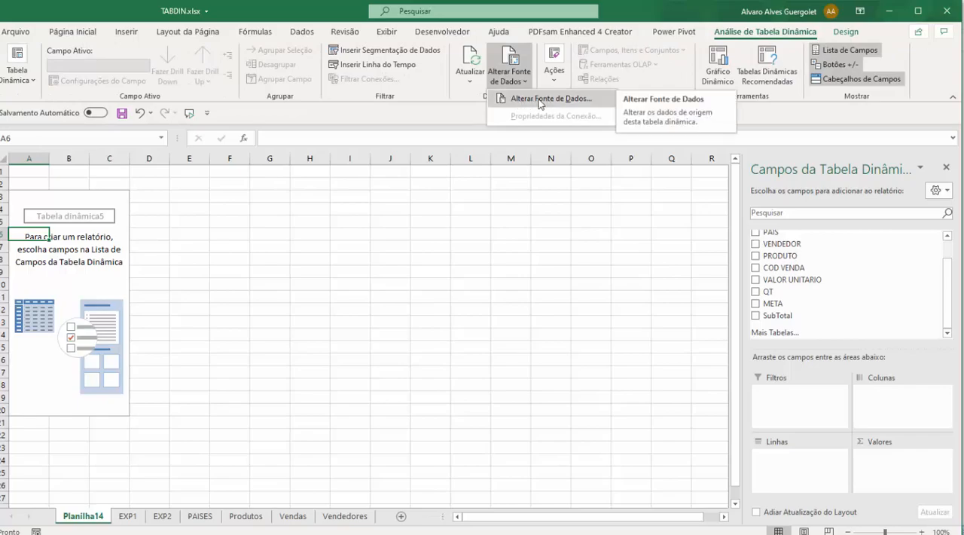
{"action": "left_click", "coordinate": [533, 96]}
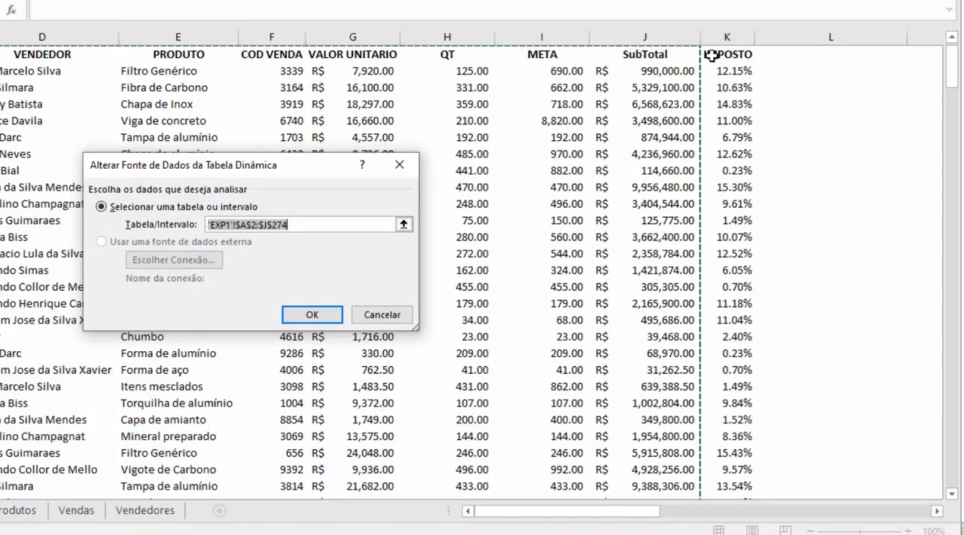
{"action": "left_click", "coordinate": [260, 225]}
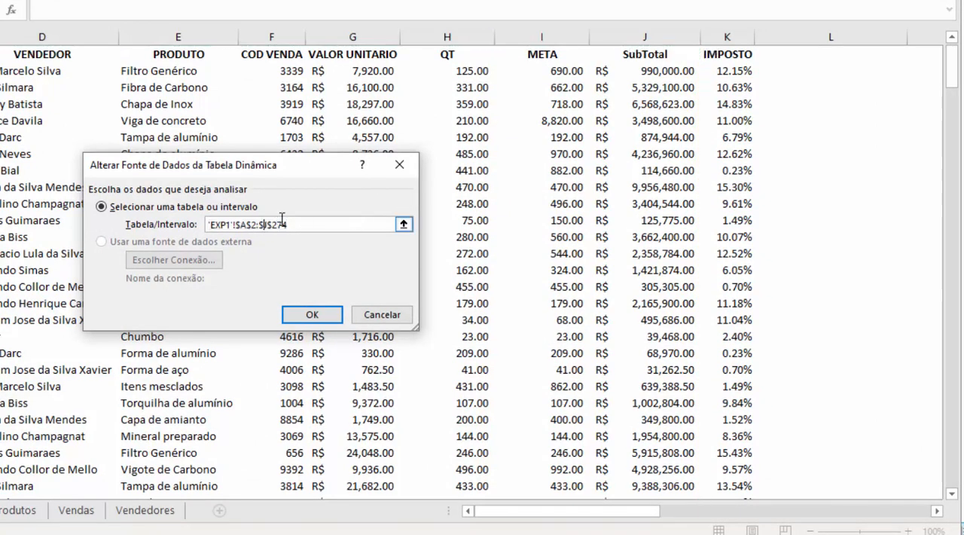
{"action": "key", "text": "Delete"}
{"action": "type", "text": "k"}
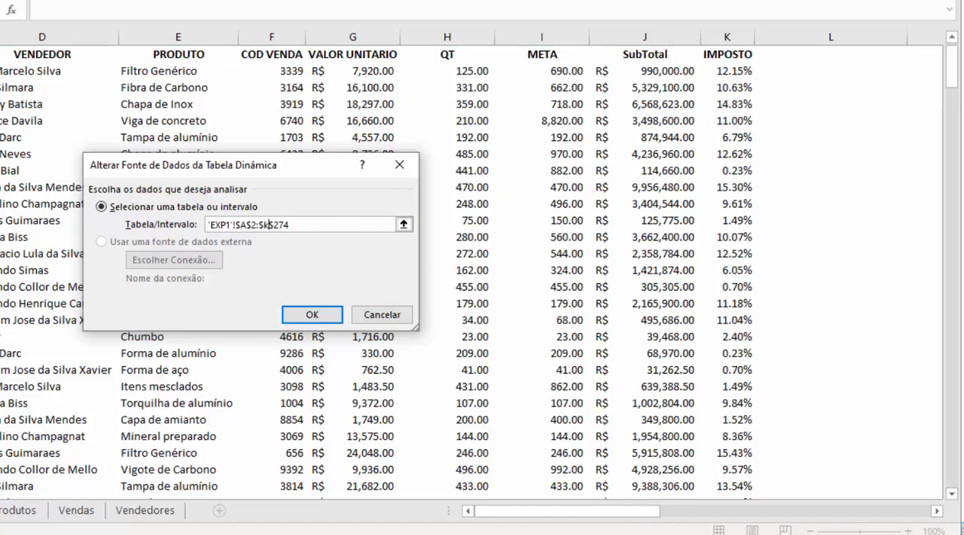
Step: Clear the source range and reselect the whole EXP1 data block, $A$2:$K$274, as the pivot table's data source
{"action": "left_click_drag", "start_coordinate": [316, 228], "coordinate": [127, 235]}
{"action": "key", "text": "Delete"}
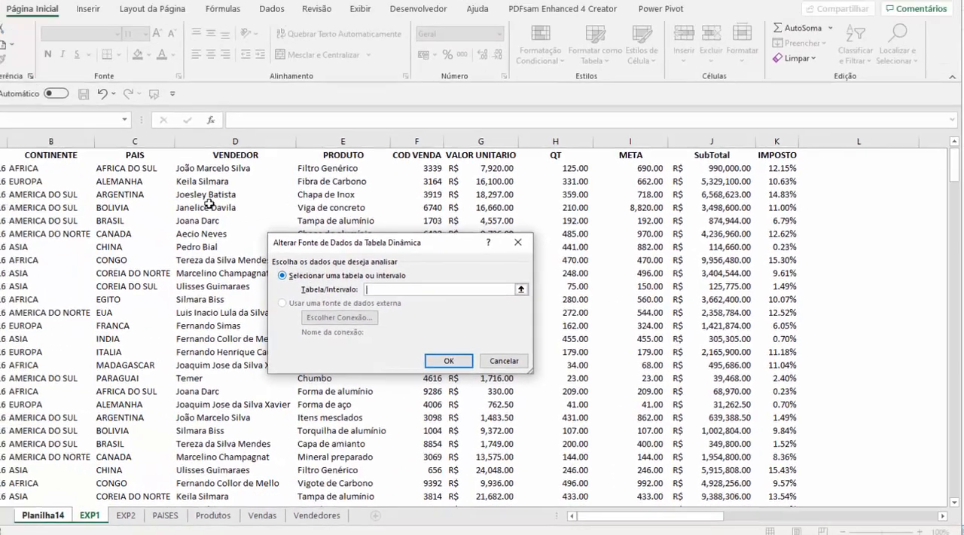
{"action": "left_click", "coordinate": [0, 157]}
{"action": "key", "text": "ctrl+shift+Right"}
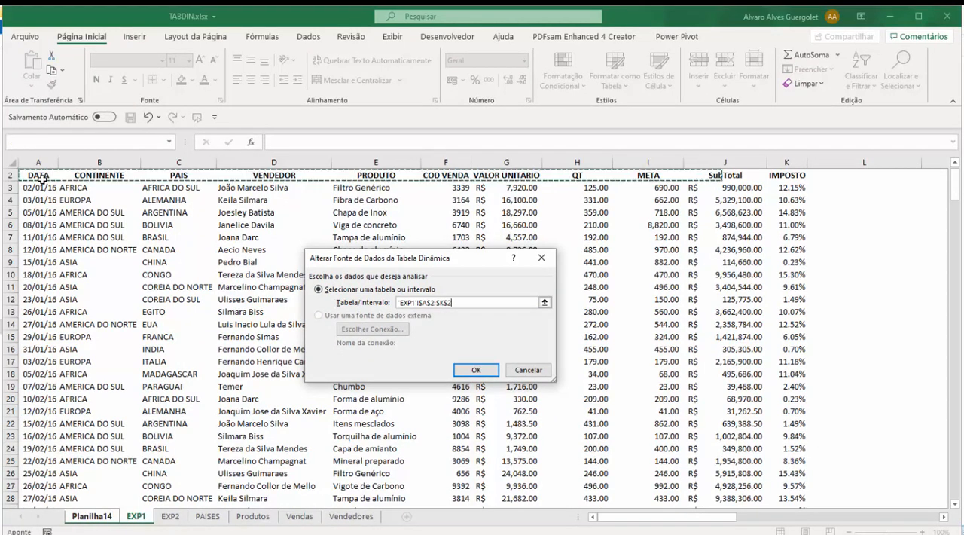
{"action": "key", "text": "ctrl+shift+Down"}
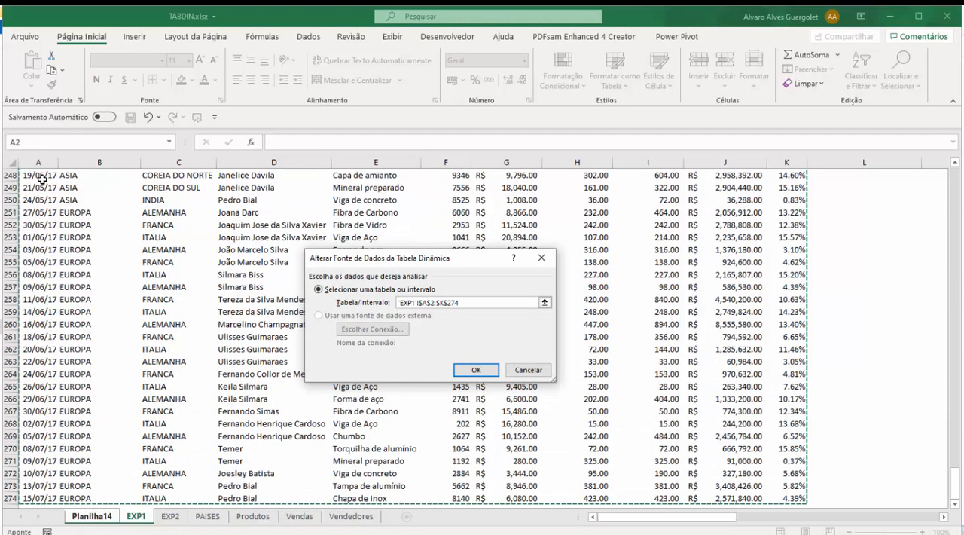
{"action": "left_click", "coordinate": [476, 371]}
Step: Check the field list for IMPOSTO, and add PRODUTO as rows and META as summed values
{"action": "left_click", "coordinate": [93, 274]}
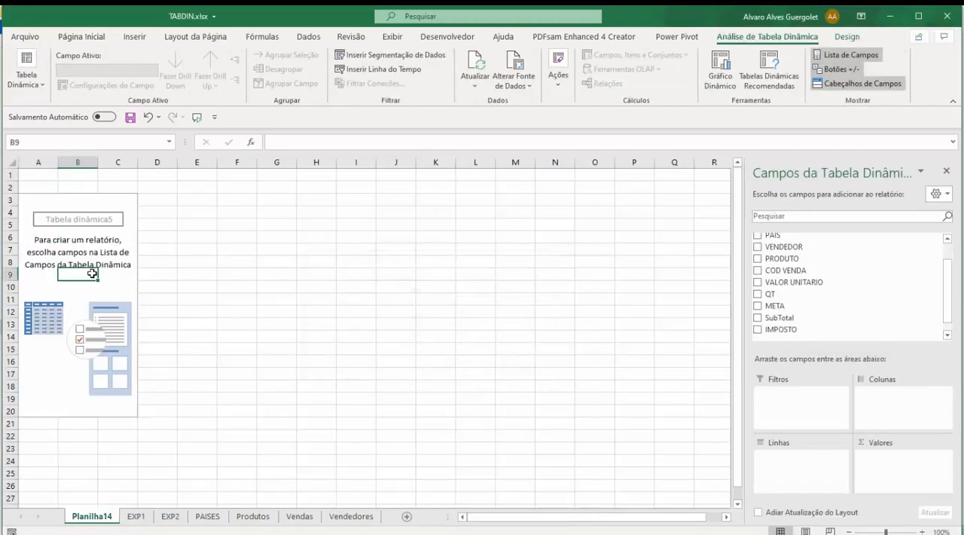
{"action": "scroll", "coordinate": [921, 331], "scroll_direction": "down", "scroll_amount": 1}
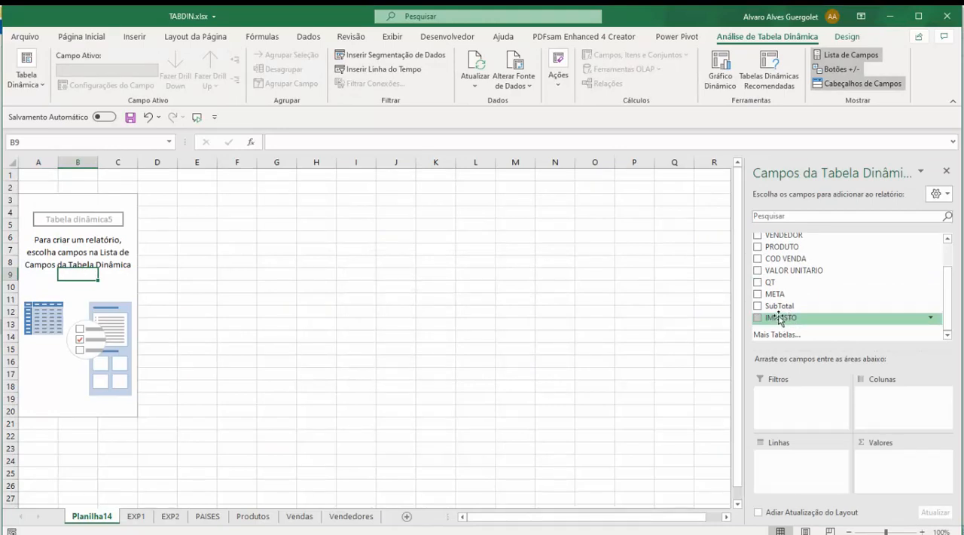
{"action": "scroll", "coordinate": [821, 290], "scroll_direction": "up", "scroll_amount": 3}
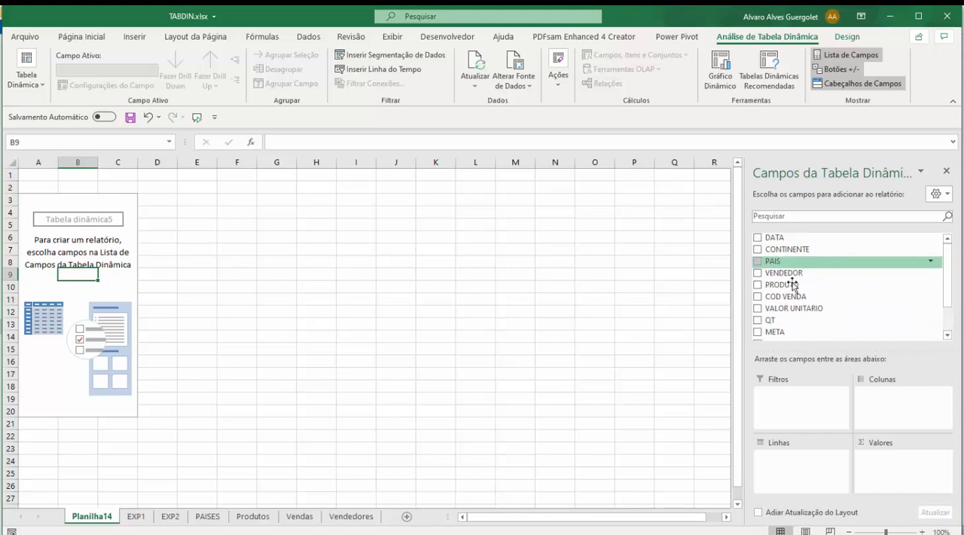
{"action": "left_click", "coordinate": [758, 285]}
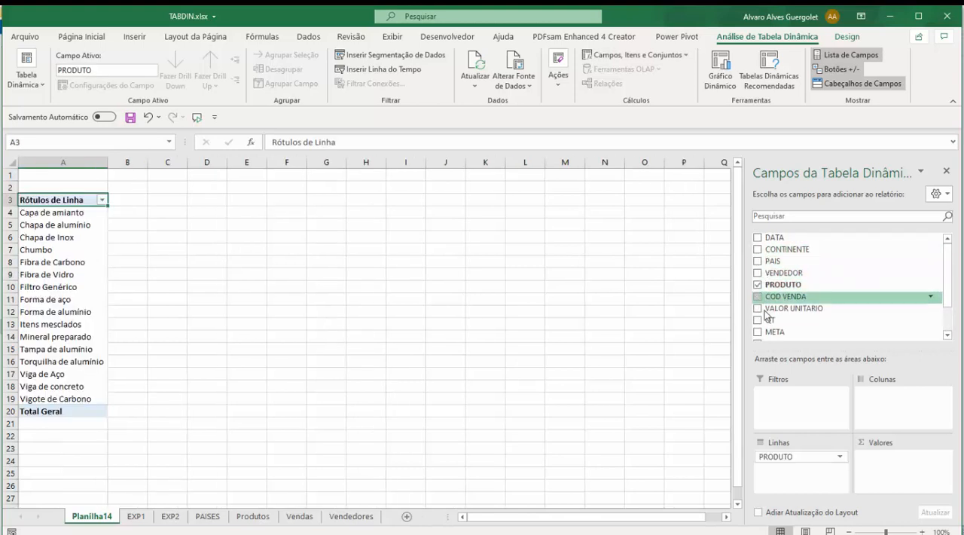
{"action": "left_click", "coordinate": [759, 332]}
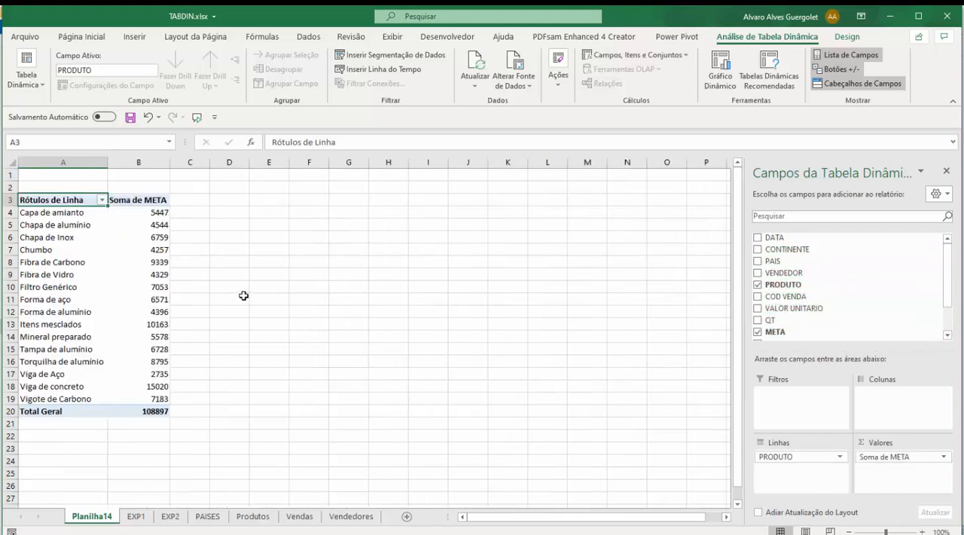
Step: Toggle the pivot table's field headers off and back on
{"action": "left_click", "coordinate": [65, 218]}
{"action": "left_click", "coordinate": [65, 223]}
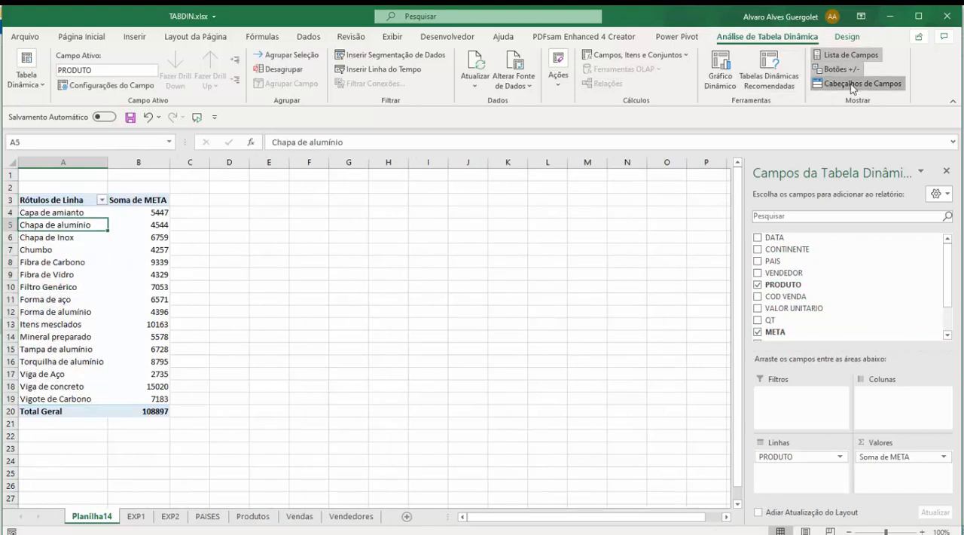
{"action": "left_click", "coordinate": [852, 84]}
{"action": "left_click", "coordinate": [852, 84]}
{"action": "left_click", "coordinate": [852, 84]}
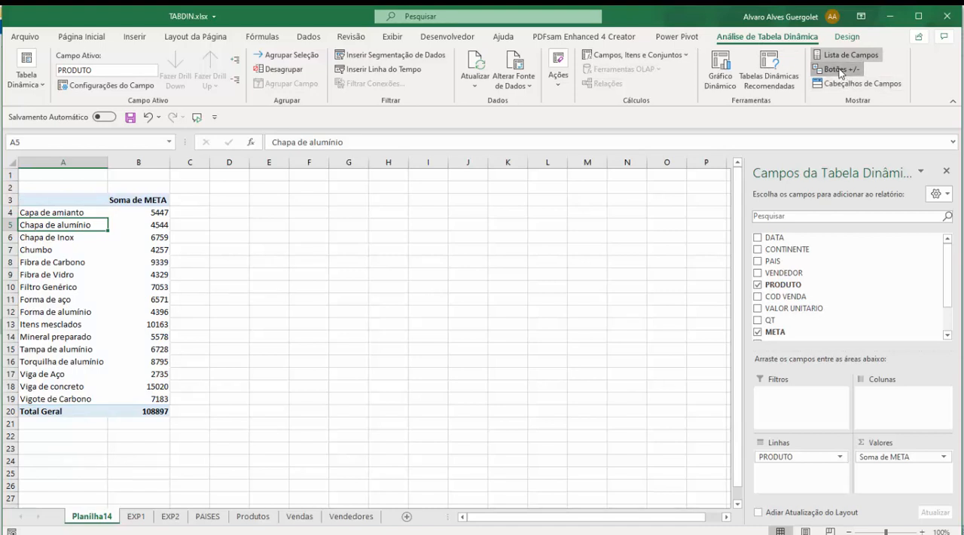
{"action": "left_click", "coordinate": [850, 84]}
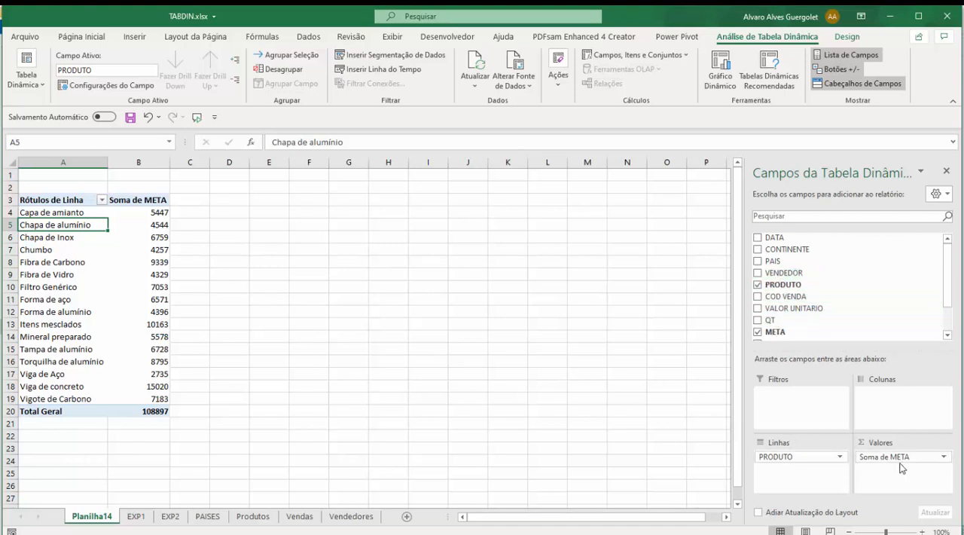
Step: Add the QT field to the pivot table's values and remove it again
{"action": "left_click_drag", "start_coordinate": [909, 461], "coordinate": [767, 323]}
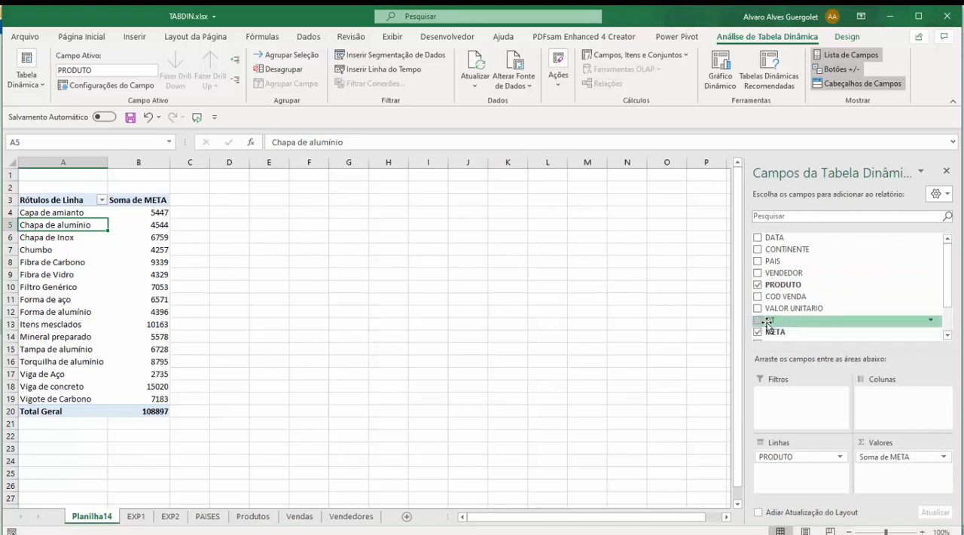
{"action": "left_click", "coordinate": [759, 322]}
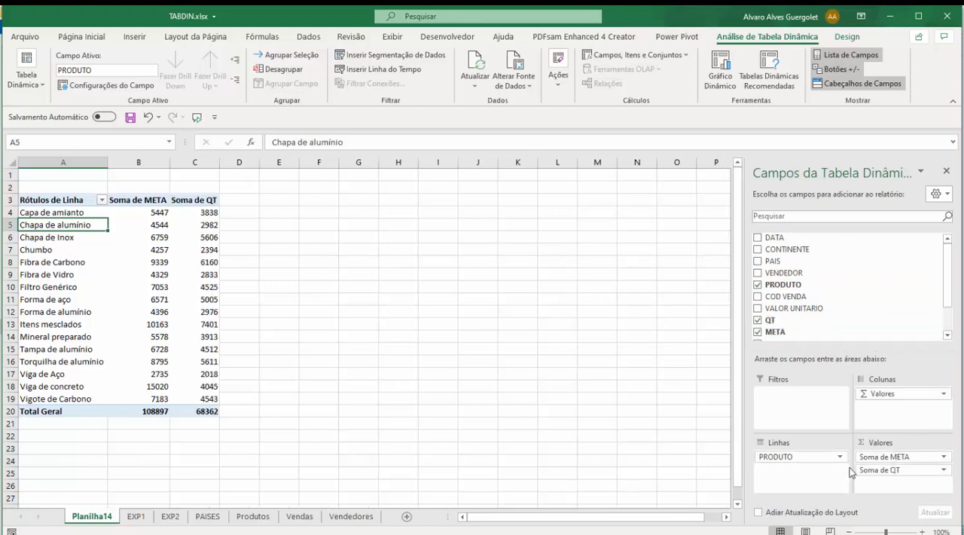
{"action": "left_click", "coordinate": [888, 469]}
{"action": "left_click", "coordinate": [882, 442]}
Step: Remove the META values and the PRODUTO rows from the pivot table
{"action": "left_click", "coordinate": [883, 457]}
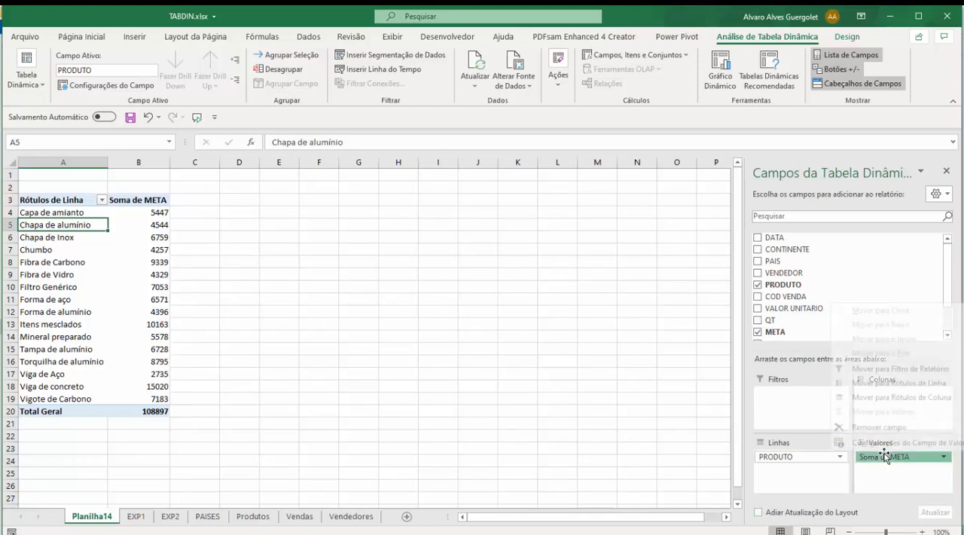
{"action": "left_click", "coordinate": [867, 426]}
{"action": "left_click", "coordinate": [827, 456]}
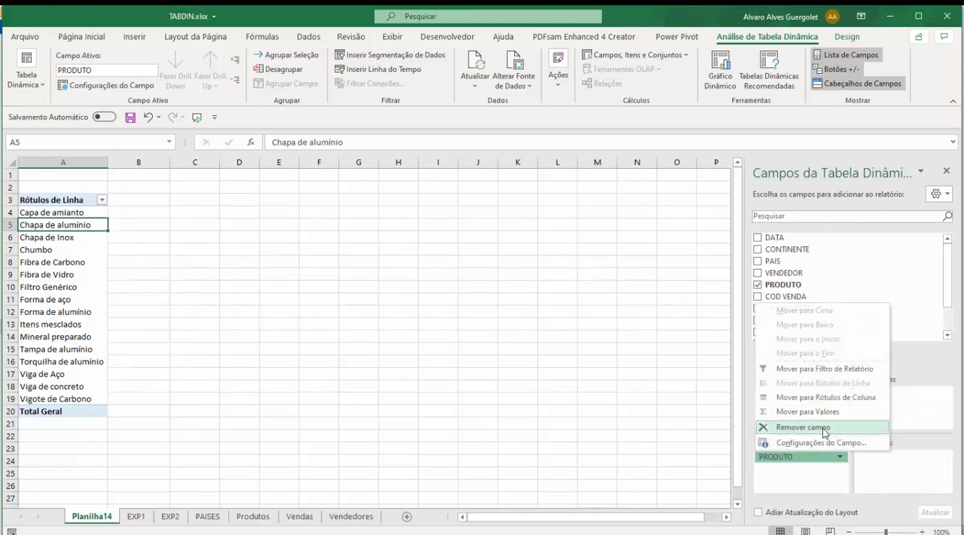
{"action": "left_click", "coordinate": [818, 428]}
Step: Lay out the pivot table with VENDEDOR as rows, CONTINENTE as columns and the sum of SubTotal as values
{"action": "left_click", "coordinate": [60, 272]}
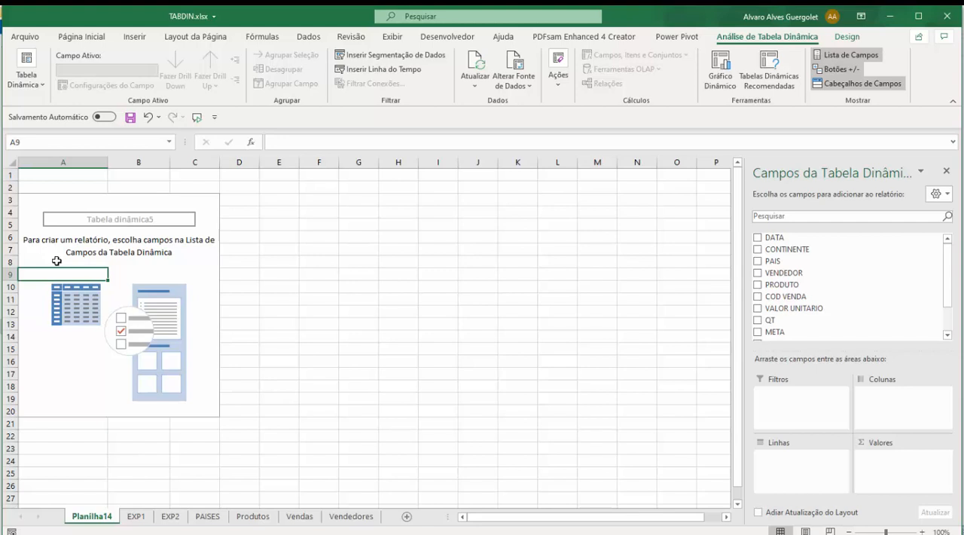
{"action": "left_click", "coordinate": [759, 272]}
{"action": "left_click_drag", "start_coordinate": [764, 252], "coordinate": [876, 398]}
{"action": "left_click_drag", "start_coordinate": [760, 327], "coordinate": [910, 479]}
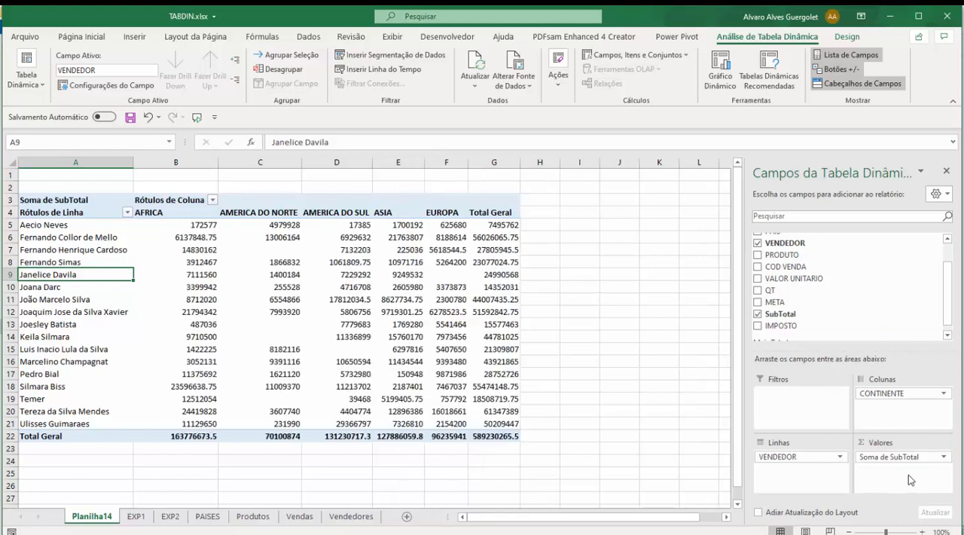
Step: Examine the first vendor's sales under the AFRICA, AMERICA DO NORTE and AMERICA DO SUL columns
{"action": "left_click", "coordinate": [192, 225]}
{"action": "left_click", "coordinate": [75, 226]}
{"action": "left_click", "coordinate": [160, 213]}
{"action": "left_click", "coordinate": [166, 225]}
{"action": "left_click", "coordinate": [263, 223]}
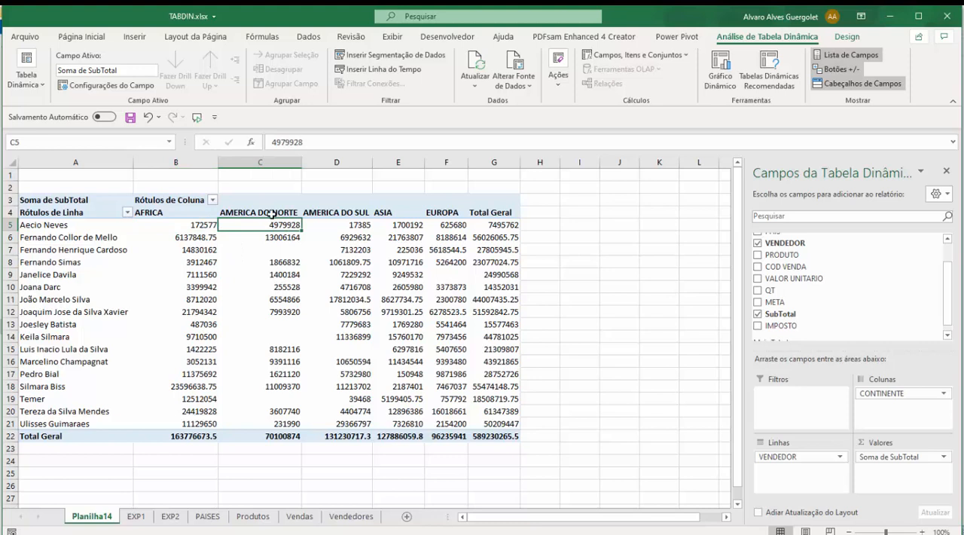
{"action": "left_click", "coordinate": [292, 213]}
{"action": "left_click", "coordinate": [334, 214]}
{"action": "left_click", "coordinate": [343, 226]}
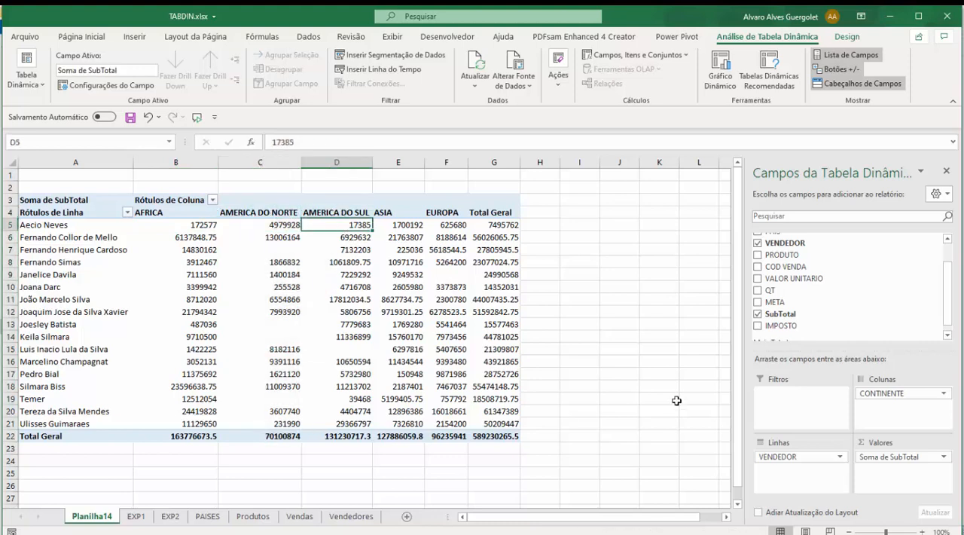
Step: Remove the CONTINENTE field from the pivot table's columns
{"action": "left_click", "coordinate": [939, 392]}
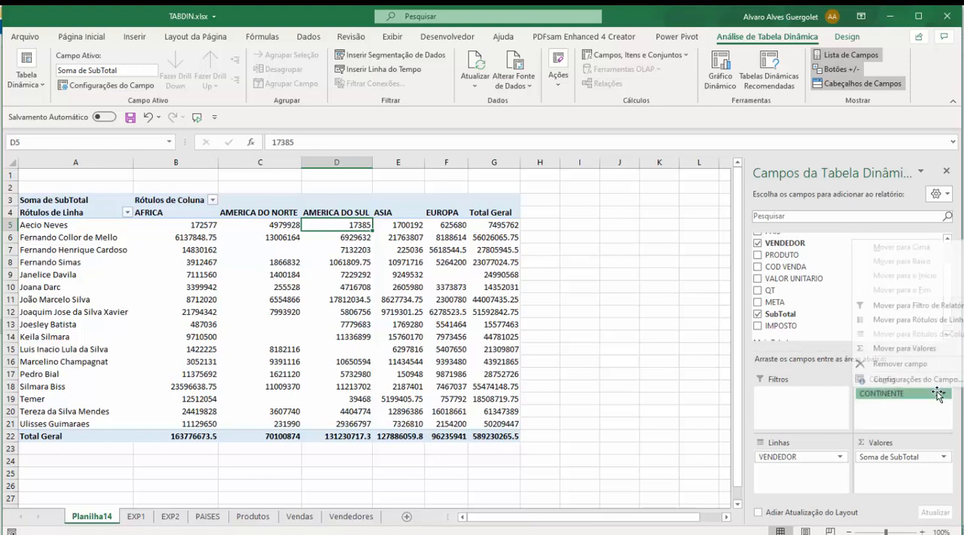
{"action": "left_click", "coordinate": [910, 365]}
{"action": "scroll", "coordinate": [817, 286], "scroll_direction": "up", "scroll_amount": 2}
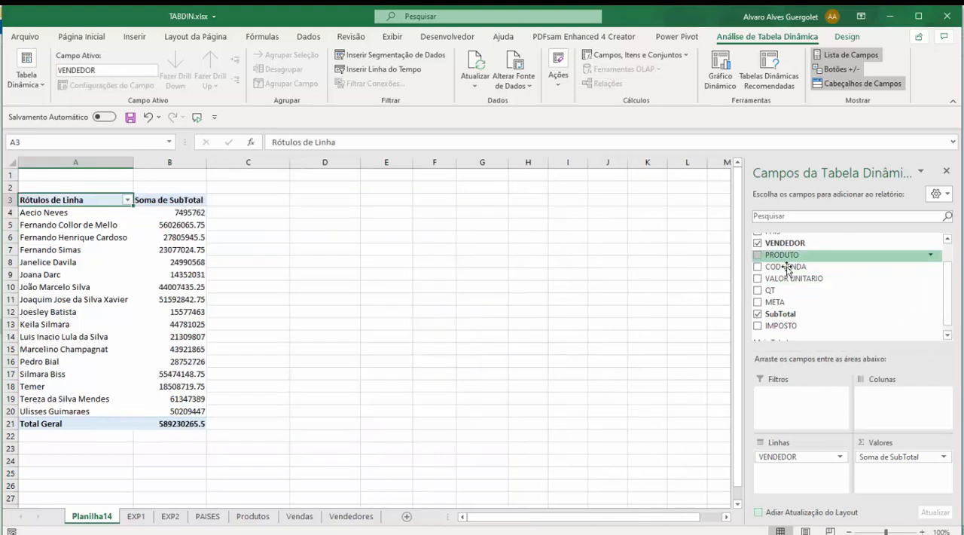
Step: Add the CONTINENTE field to the pivot table's rows, nested beneath VENDEDOR
{"action": "left_click_drag", "start_coordinate": [775, 249], "coordinate": [819, 482]}
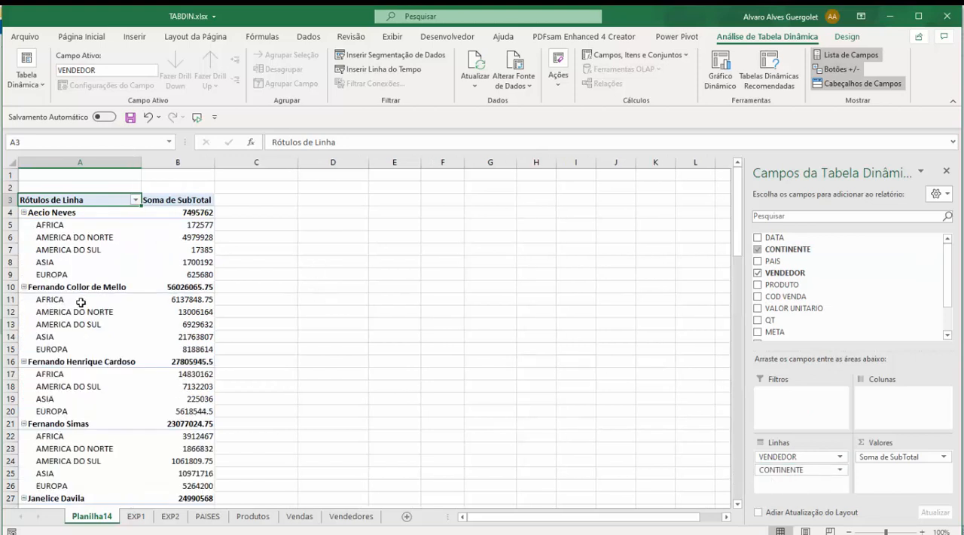
Step: Examine how the first two vendors' rows are broken down by continent, from AFRICA to EUROPA
{"action": "left_click", "coordinate": [48, 214]}
{"action": "left_click", "coordinate": [47, 226]}
{"action": "left_click", "coordinate": [49, 238]}
{"action": "left_click", "coordinate": [53, 250]}
{"action": "left_click", "coordinate": [57, 274]}
{"action": "left_click", "coordinate": [58, 274]}
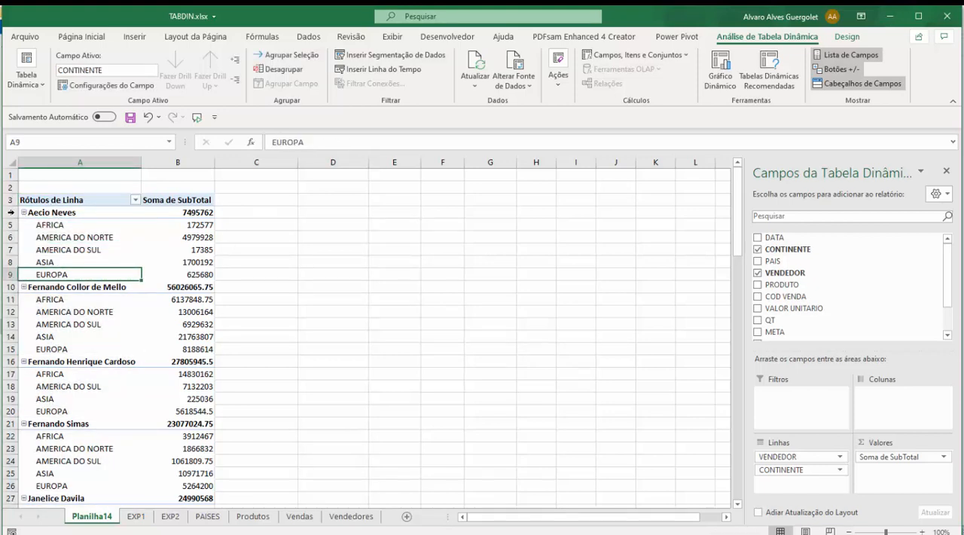
{"action": "left_click_drag", "start_coordinate": [61, 225], "coordinate": [68, 266]}
{"action": "left_click", "coordinate": [66, 290]}
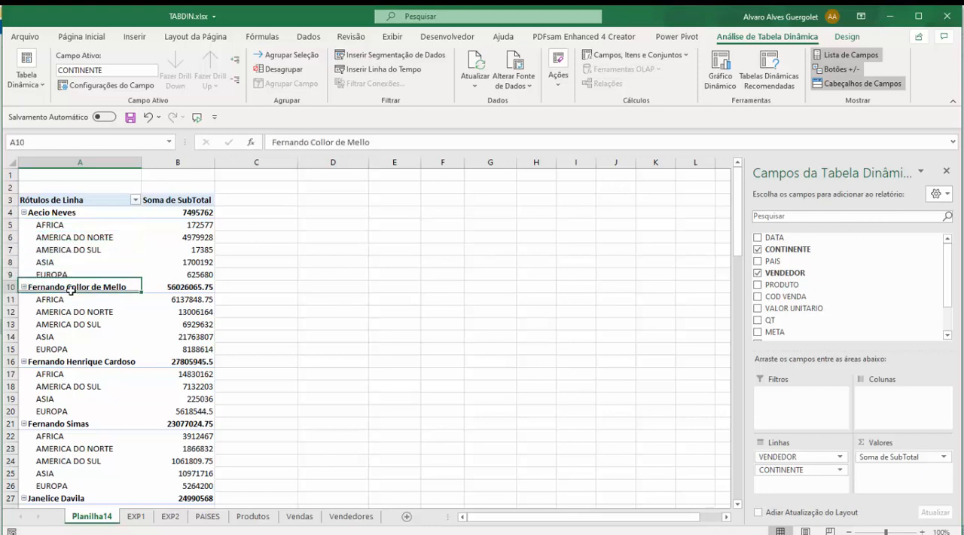
{"action": "left_click_drag", "start_coordinate": [65, 299], "coordinate": [61, 349]}
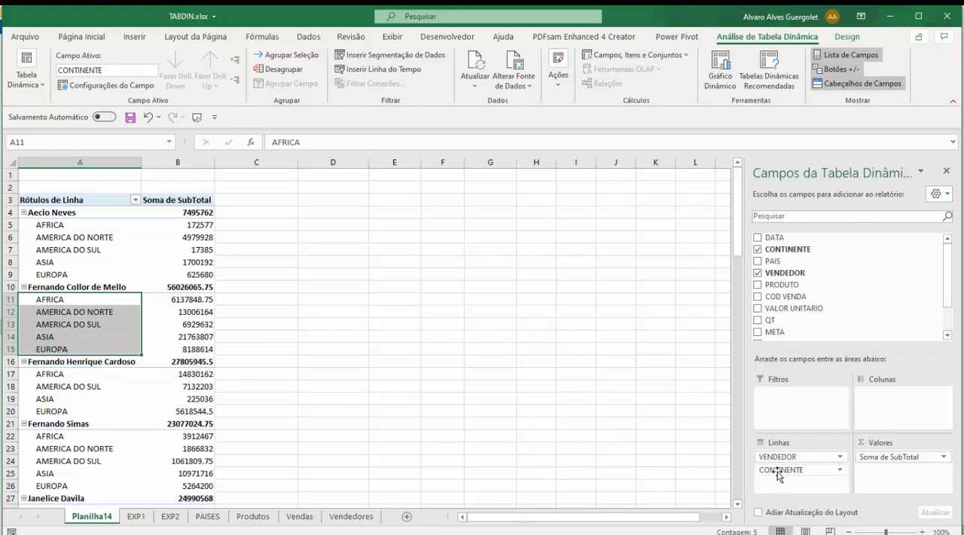
{"action": "left_click", "coordinate": [89, 238]}
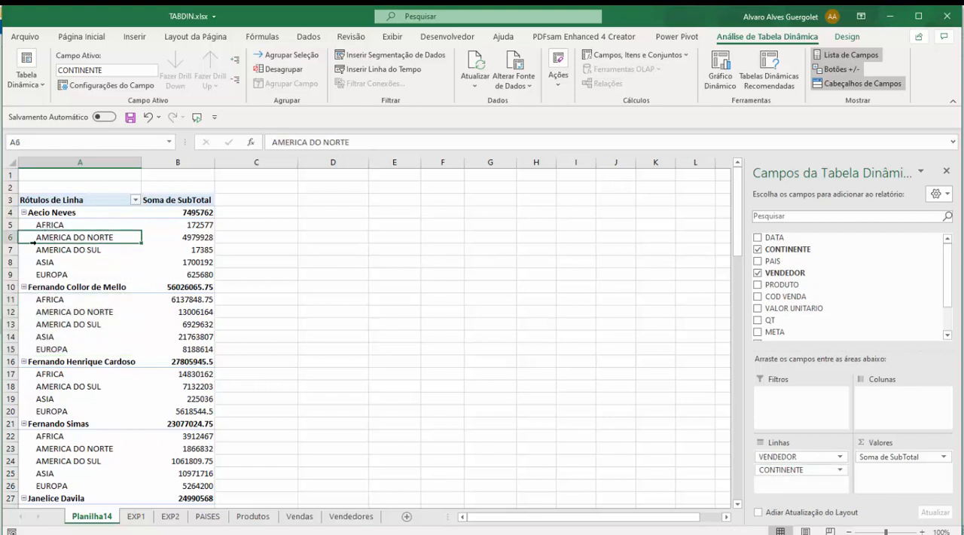
Step: Move CONTINENTE above VENDEDOR in the pivot table's rows to group the vendors by continent
{"action": "left_click_drag", "start_coordinate": [782, 470], "coordinate": [784, 460]}
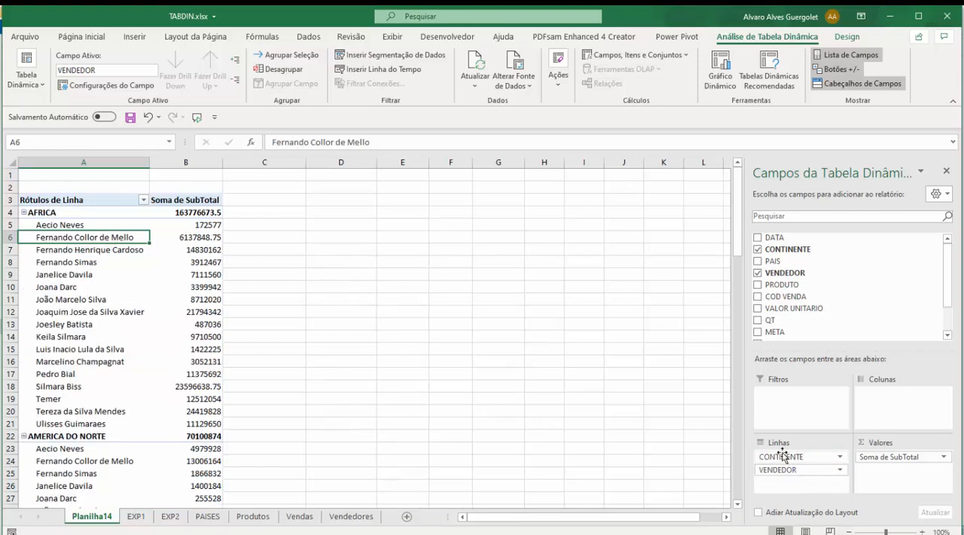
Step: Examine the SubTotal sums of the first three vendors listed under AFRICA
{"action": "left_click", "coordinate": [69, 213]}
{"action": "left_click", "coordinate": [84, 226]}
{"action": "left_click", "coordinate": [183, 225]}
{"action": "left_click", "coordinate": [92, 232]}
{"action": "left_click", "coordinate": [185, 238]}
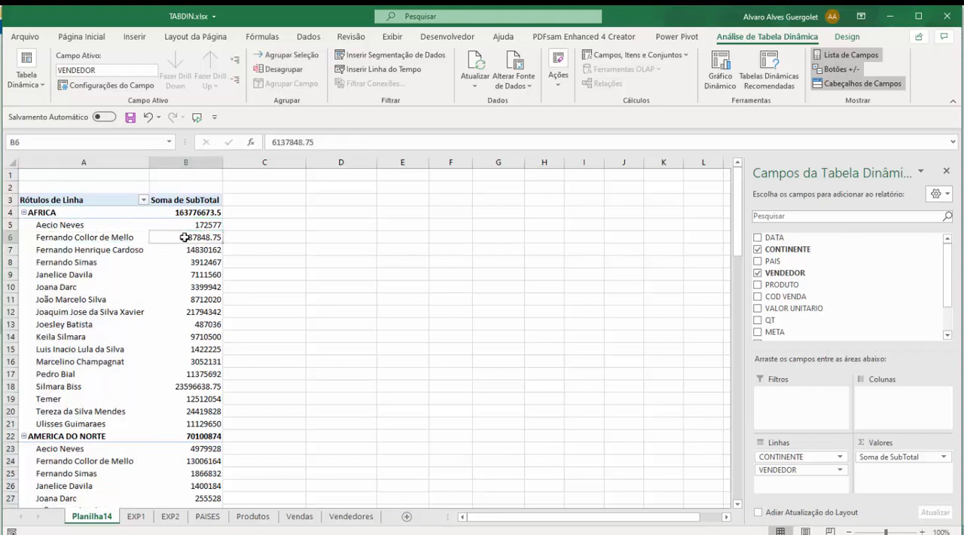
{"action": "left_click", "coordinate": [98, 250]}
{"action": "left_click", "coordinate": [196, 249]}
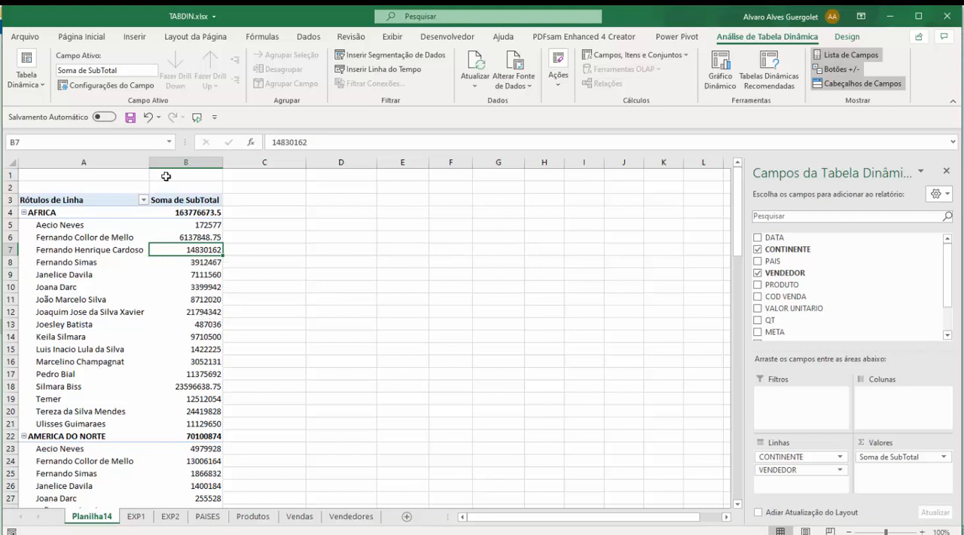
{"action": "left_click_drag", "start_coordinate": [64, 227], "coordinate": [79, 229]}
{"action": "left_click", "coordinate": [181, 226]}
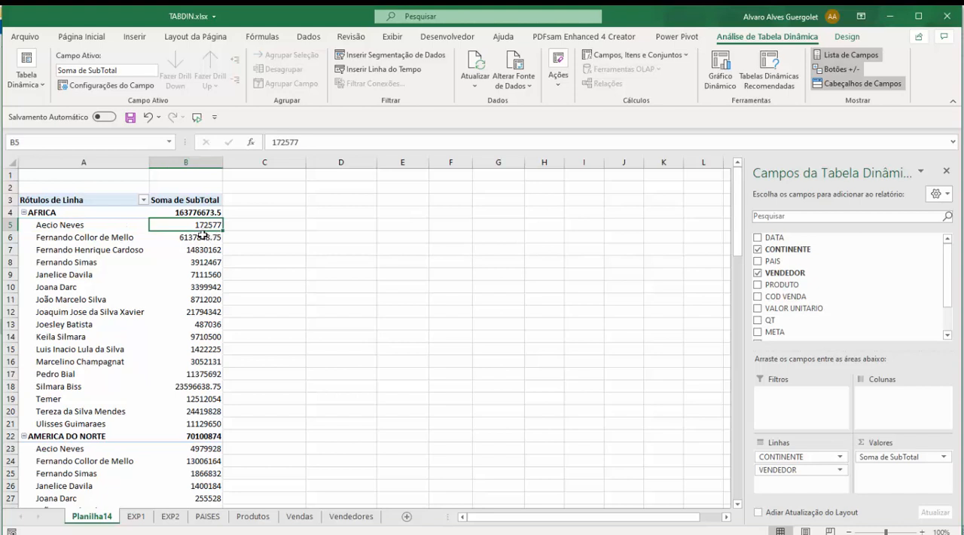
Step: Enter 172577 in cell D5, beside the first vendor's AFRICA amount, for comparison
{"action": "left_click", "coordinate": [314, 227]}
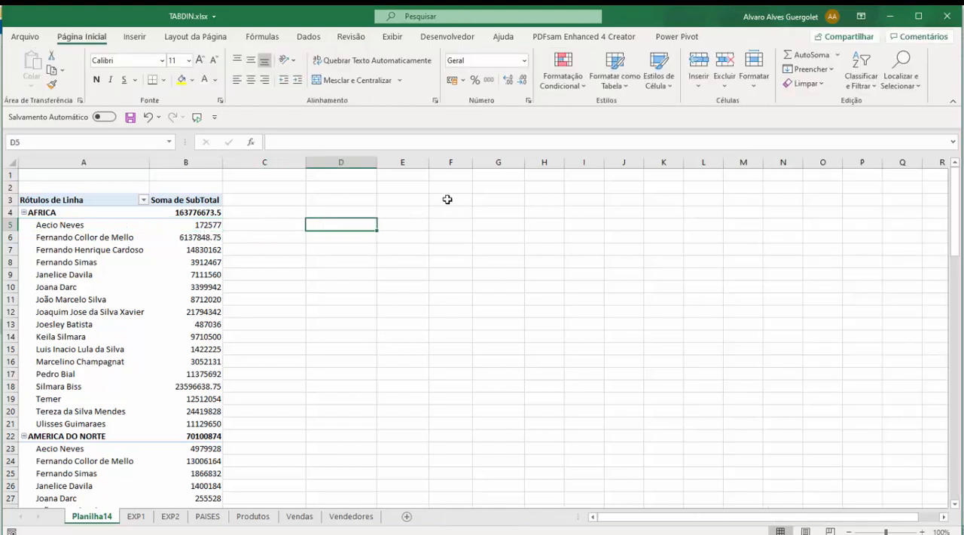
{"action": "type", "text": "172577"}
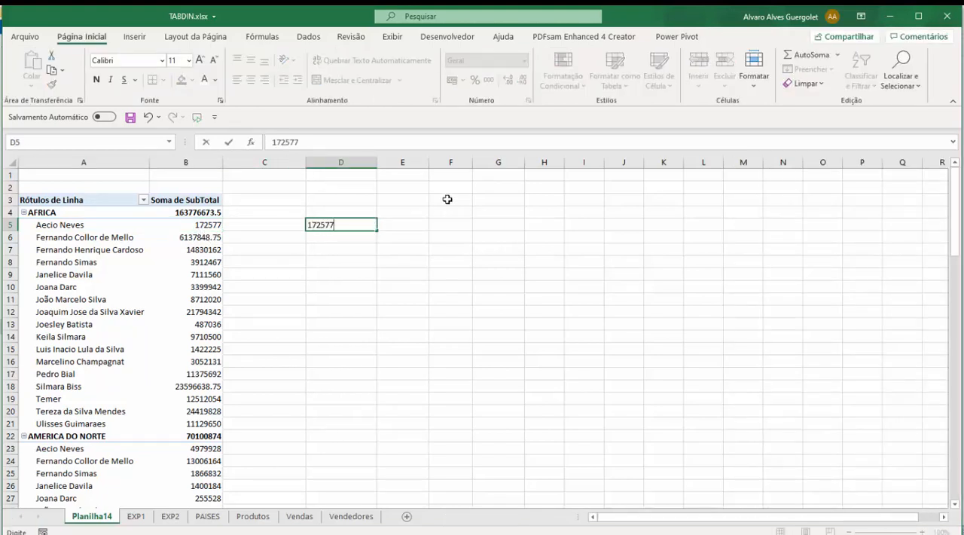
{"action": "key", "text": "ctrl+Return"}
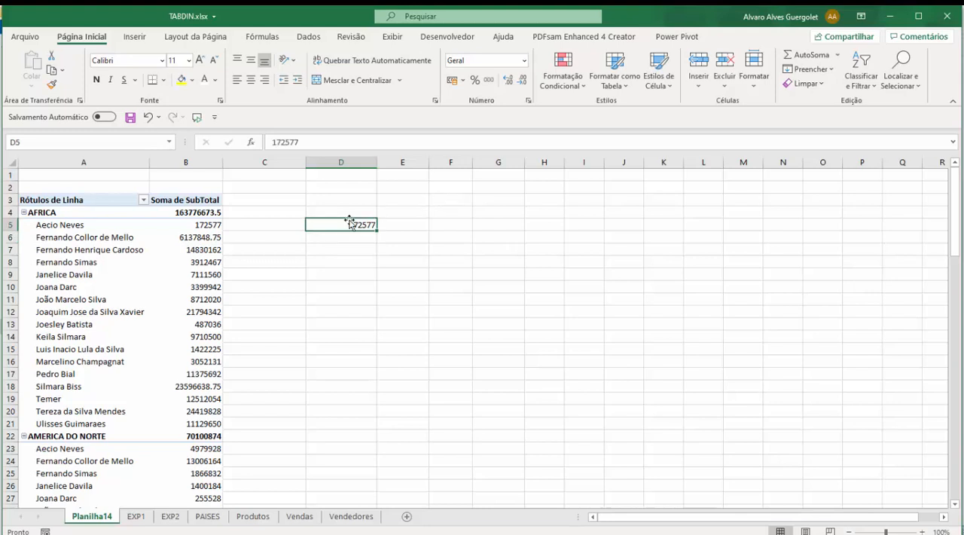
Step: Move VENDEDOR back above CONTINENTE in the pivot table's rows and clear the comparison value from cell D5
{"action": "left_click", "coordinate": [182, 226]}
{"action": "left_click_drag", "start_coordinate": [770, 457], "coordinate": [783, 489]}
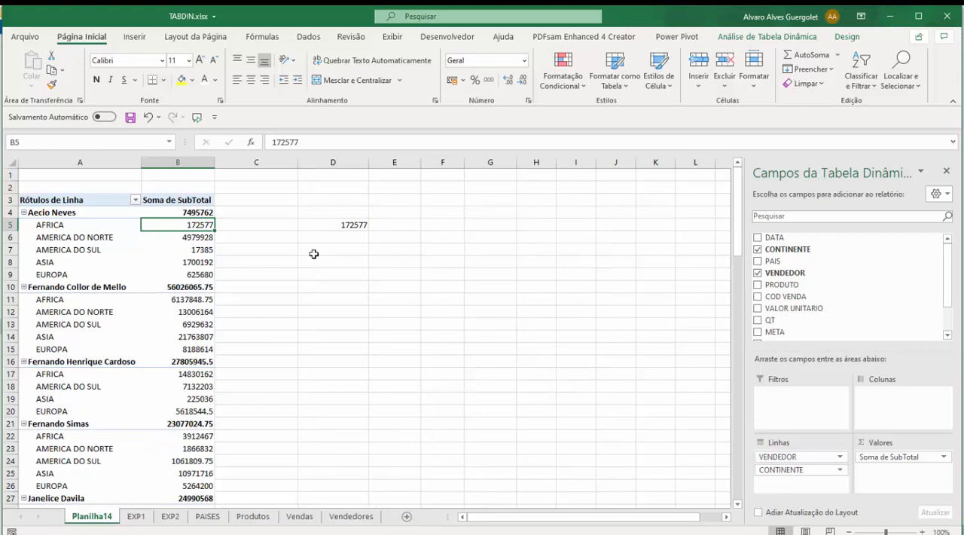
{"action": "left_click", "coordinate": [83, 229]}
{"action": "left_click", "coordinate": [158, 228]}
{"action": "left_click", "coordinate": [352, 224]}
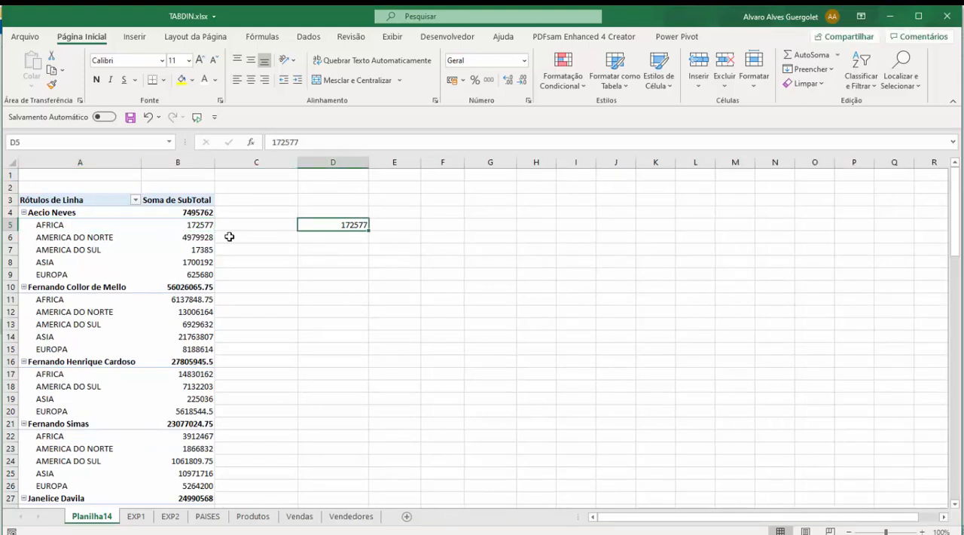
{"action": "key", "text": "Delete"}
Step: Place CONTINENTE above VENDEDOR in the pivot table's rows and insert PAIS between them
{"action": "left_click", "coordinate": [26, 214]}
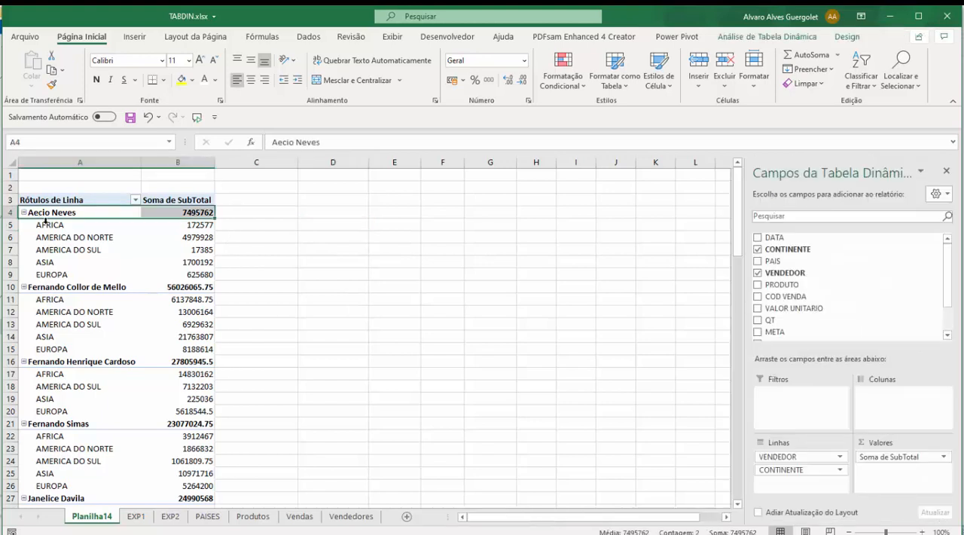
{"action": "left_click", "coordinate": [54, 229]}
{"action": "left_click_drag", "start_coordinate": [798, 470], "coordinate": [801, 457]}
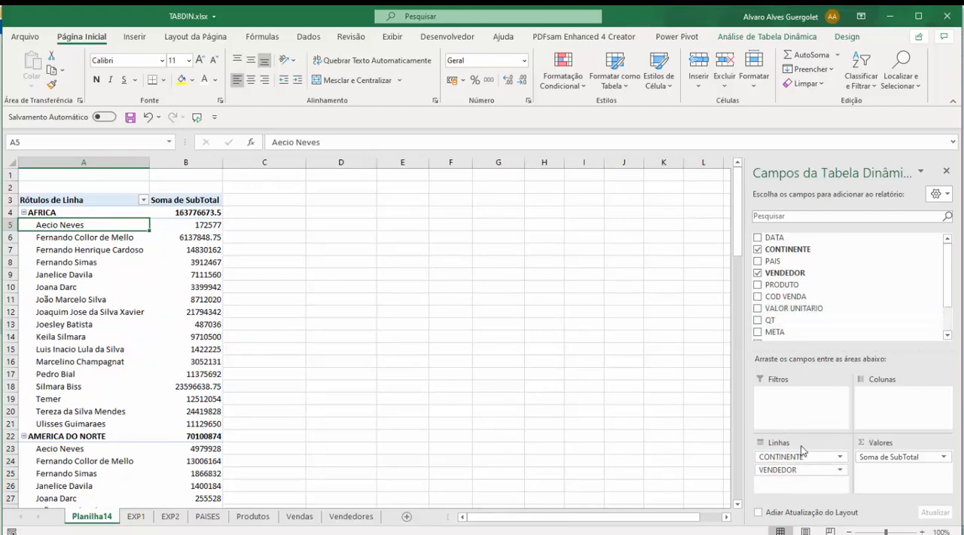
{"action": "left_click_drag", "start_coordinate": [770, 262], "coordinate": [810, 464]}
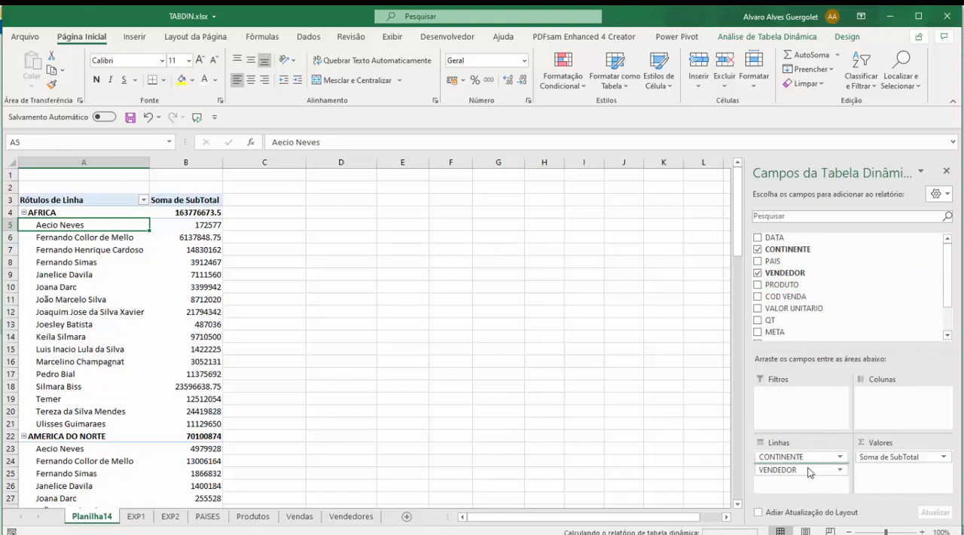
Step: Examine the continent, country and vendor levels under AFRICA, including AFRICA DO SUL and CONGO
{"action": "left_click", "coordinate": [68, 213]}
{"action": "left_click_drag", "start_coordinate": [74, 224], "coordinate": [191, 350]}
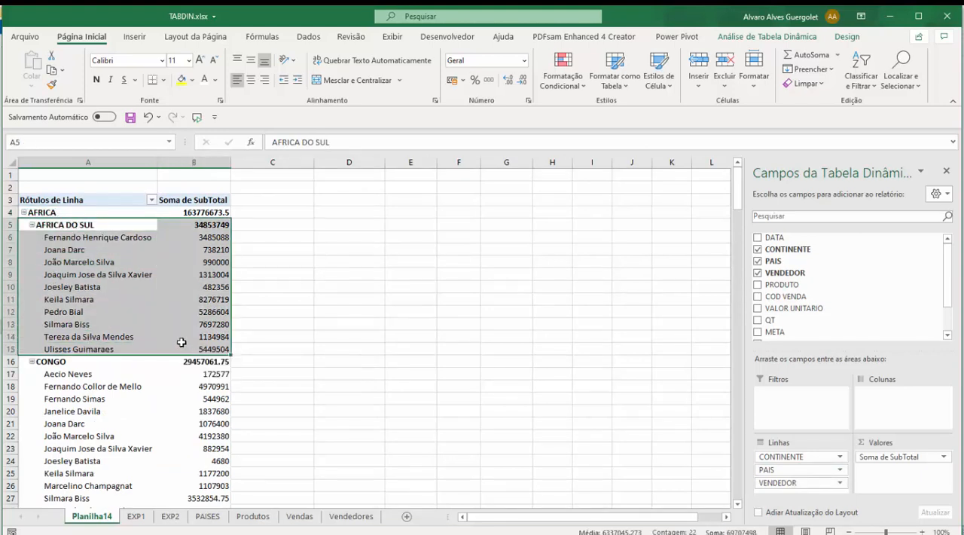
{"action": "left_click", "coordinate": [48, 212]}
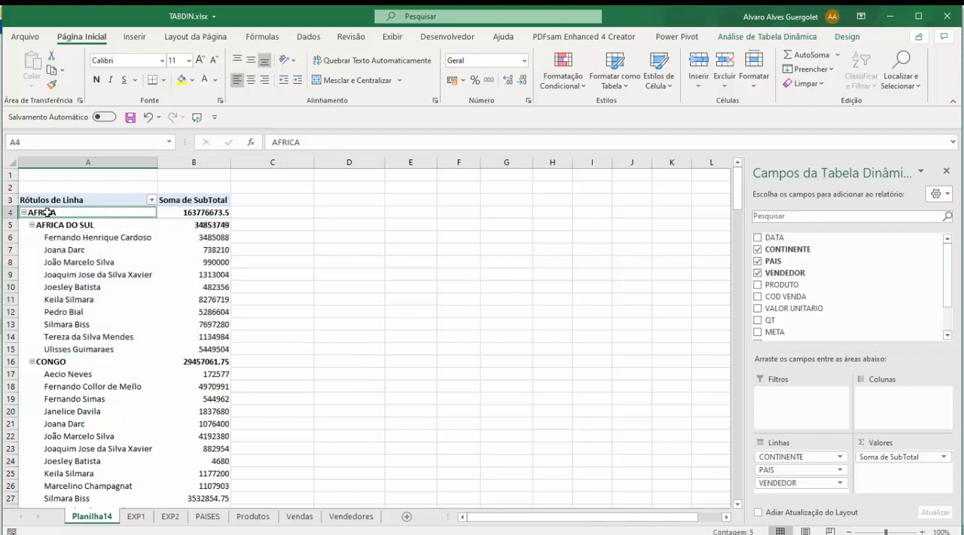
{"action": "left_click", "coordinate": [60, 362]}
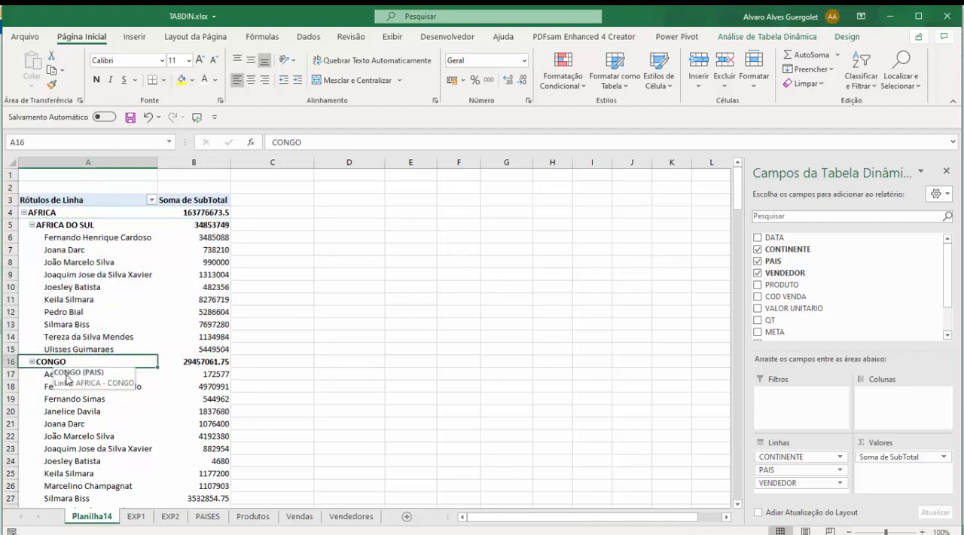
{"action": "left_click_drag", "start_coordinate": [45, 374], "coordinate": [73, 460]}
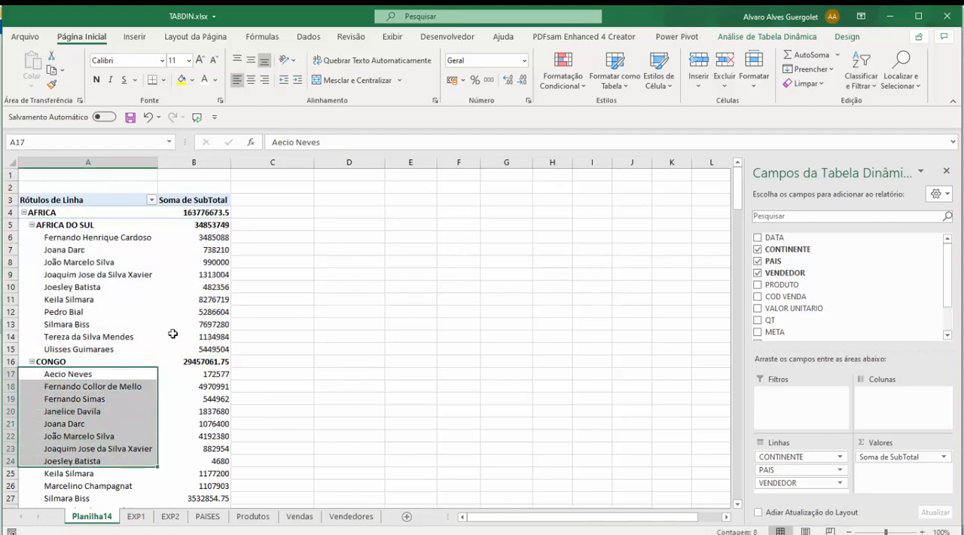
{"action": "left_click", "coordinate": [145, 307]}
{"action": "scroll", "coordinate": [122, 250], "scroll_direction": "down", "scroll_amount": 10}
{"action": "scroll", "coordinate": [122, 250], "scroll_direction": "up", "scroll_amount": 10}
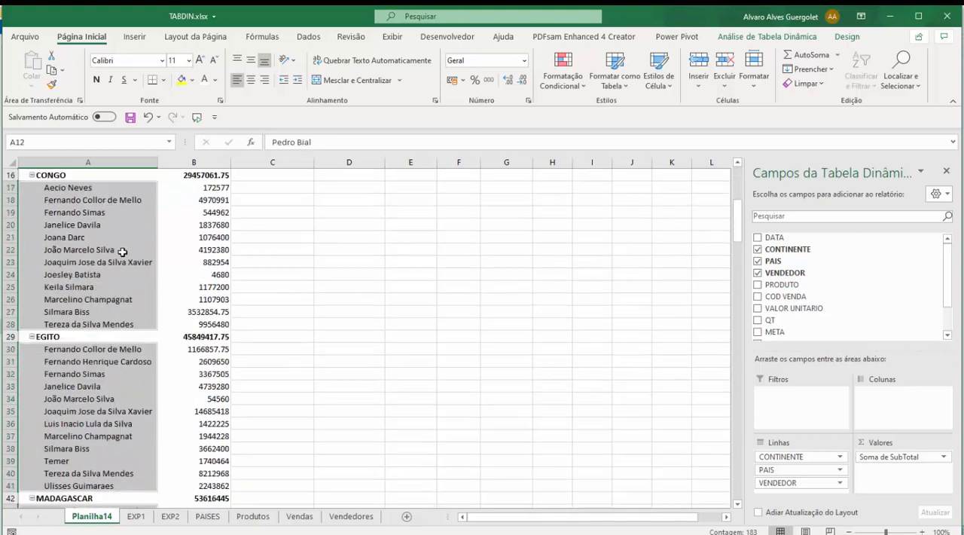
{"action": "left_click", "coordinate": [59, 260]}
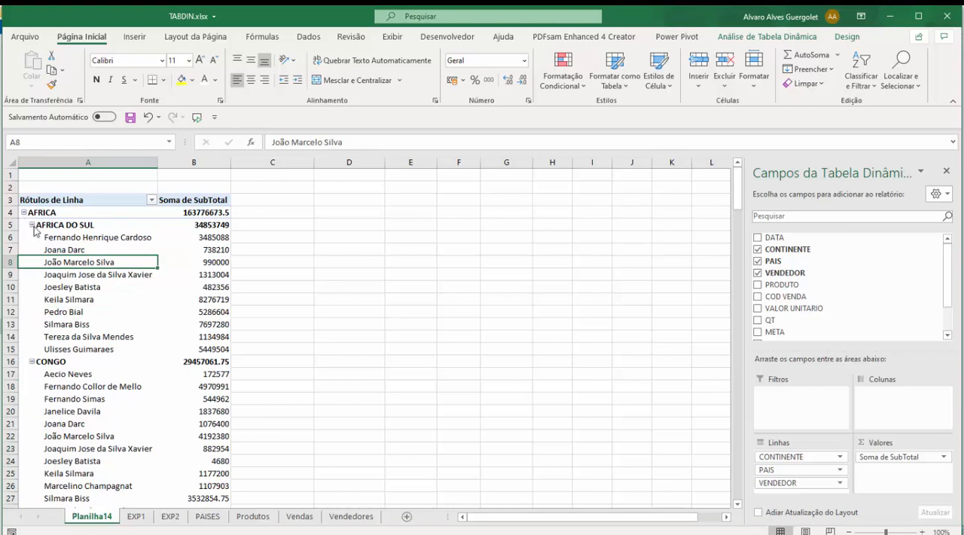
Step: Collapse the AFRICA DO SUL, CONGO, EGITO and MADAGASCAR groups and review their country totals
{"action": "left_click", "coordinate": [32, 225]}
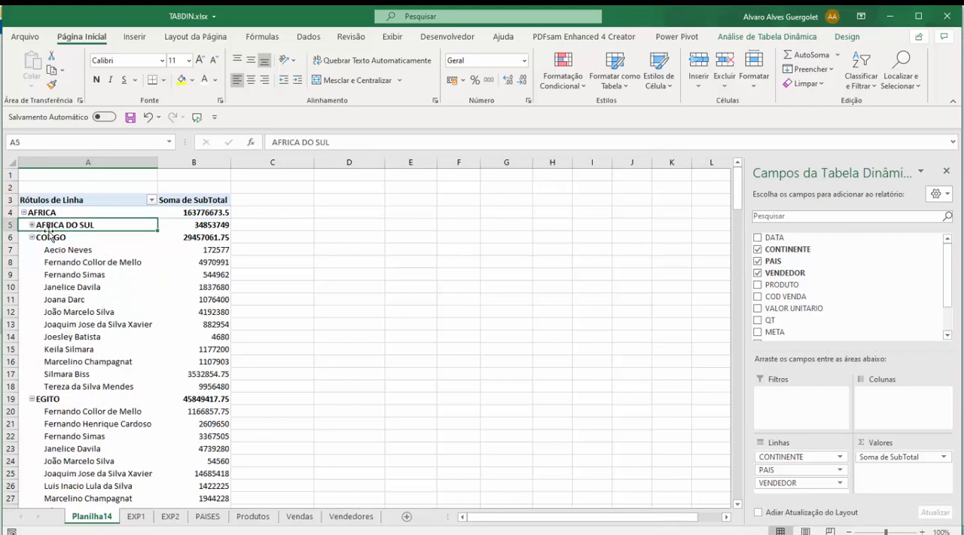
{"action": "left_click", "coordinate": [31, 225]}
{"action": "left_click", "coordinate": [31, 225]}
{"action": "left_click", "coordinate": [32, 237]}
{"action": "left_click", "coordinate": [31, 249]}
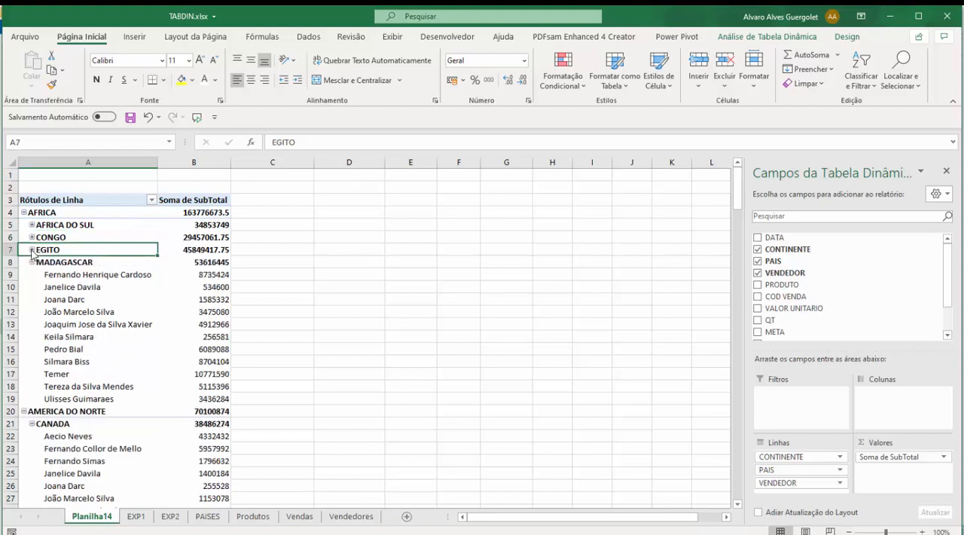
{"action": "left_click", "coordinate": [32, 262]}
{"action": "left_click_drag", "start_coordinate": [70, 225], "coordinate": [189, 262]}
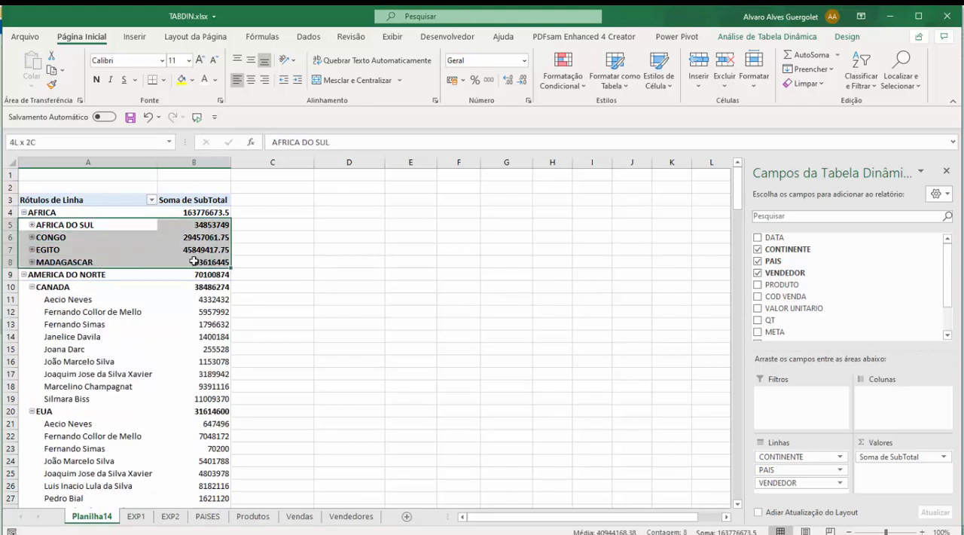
Step: Expand EGITO to review its vendors' sales and collapse it again
{"action": "left_click", "coordinate": [32, 250]}
{"action": "left_click_drag", "start_coordinate": [78, 262], "coordinate": [195, 377]}
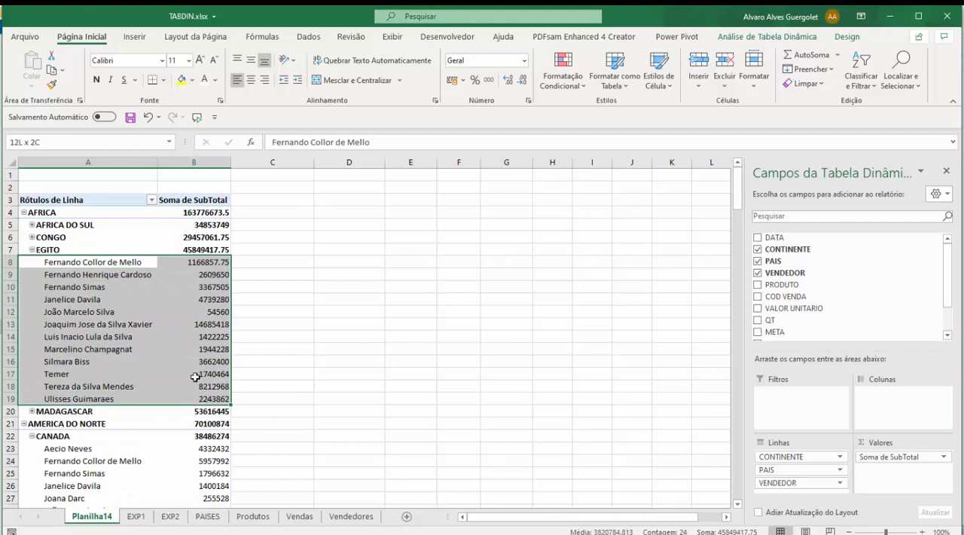
{"action": "left_click", "coordinate": [32, 249]}
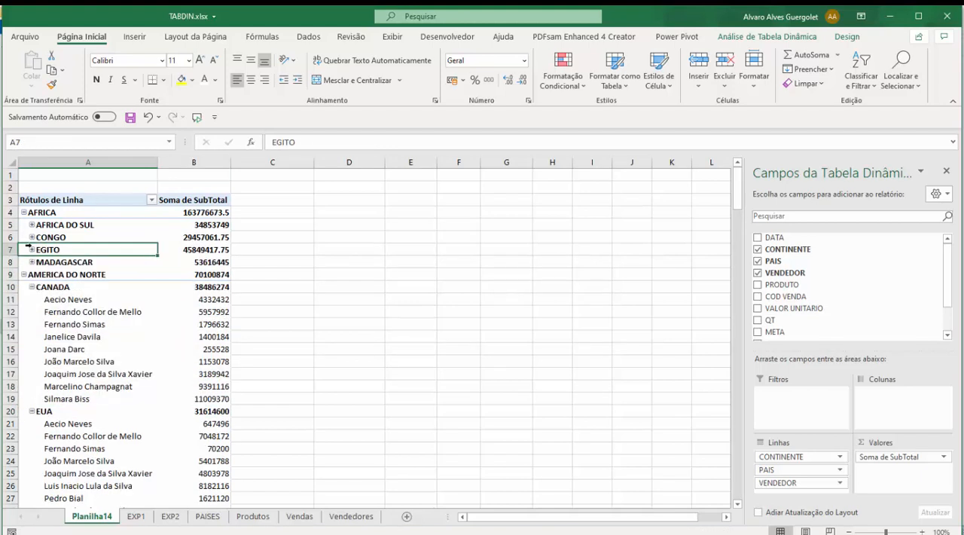
{"action": "right_click", "coordinate": [33, 250]}
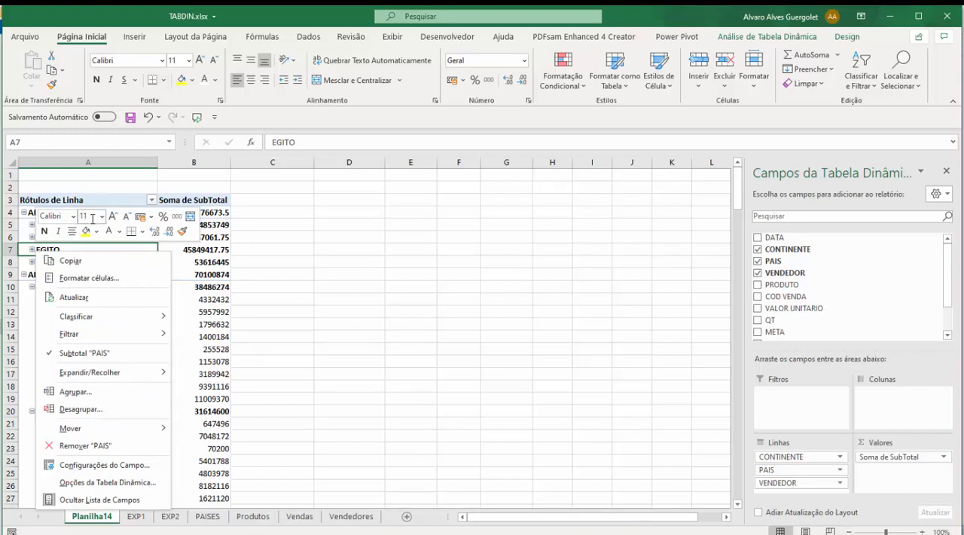
{"action": "left_click", "coordinate": [299, 241]}
{"action": "left_click", "coordinate": [90, 223]}
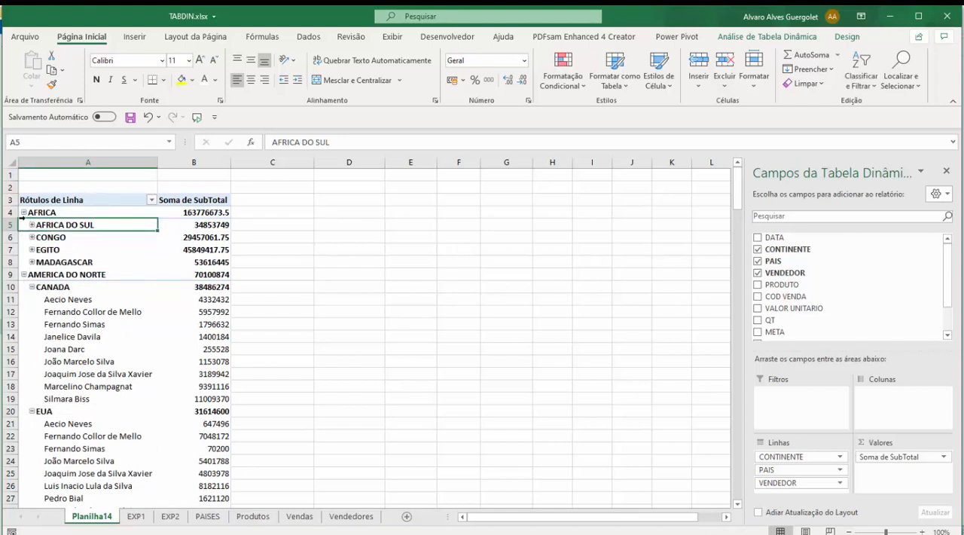
Step: Collapse the AFRICA, AMERICA DO NORTE, AMERICA DO SUL, ASIA and EUROPA groups to the continent level
{"action": "left_click", "coordinate": [24, 213]}
{"action": "left_click", "coordinate": [24, 225]}
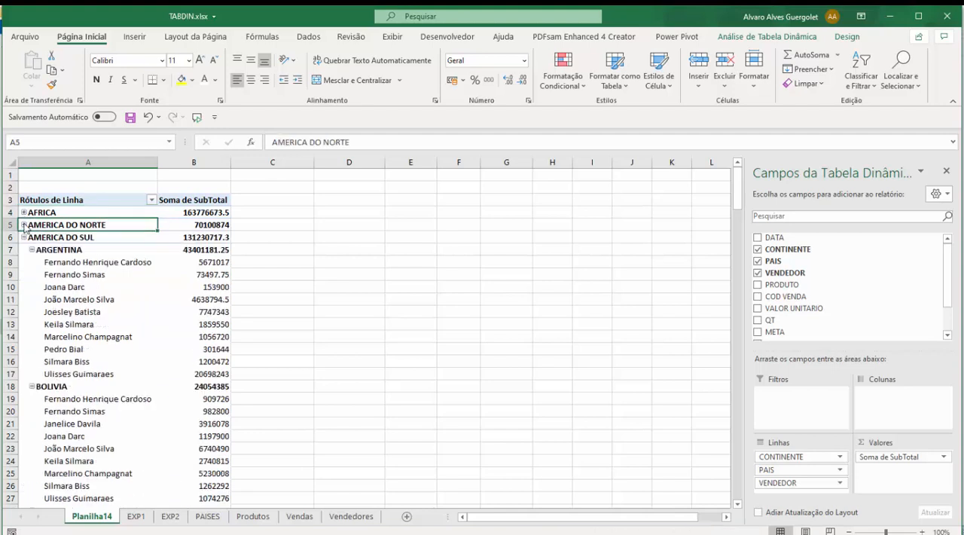
{"action": "left_click", "coordinate": [24, 237]}
{"action": "left_click", "coordinate": [24, 250]}
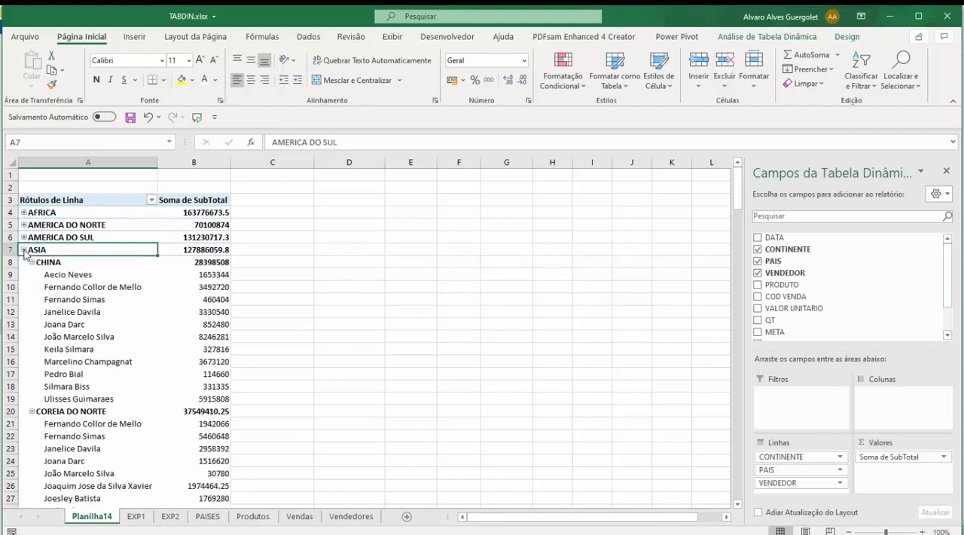
{"action": "left_click", "coordinate": [25, 262]}
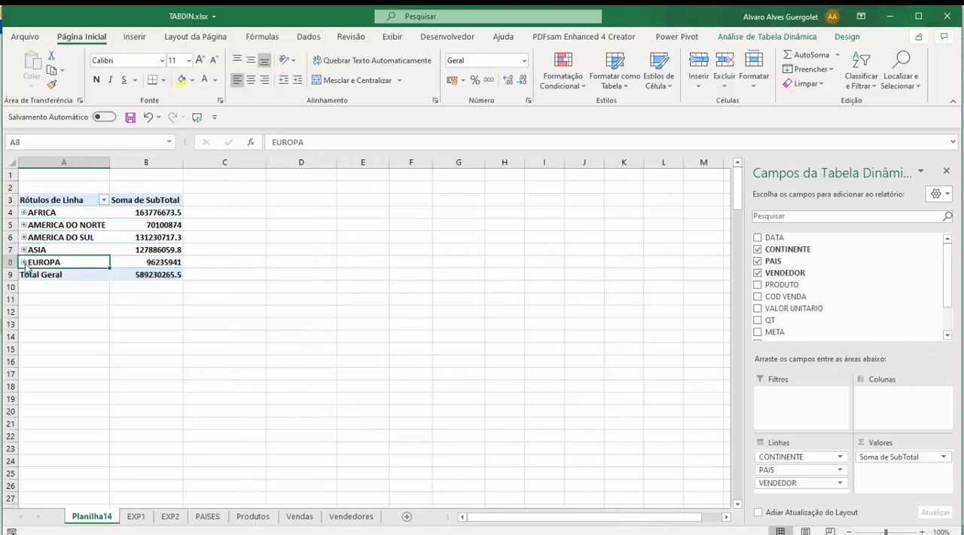
Step: Expand the AFRICA group to its country level
{"action": "left_click", "coordinate": [53, 214]}
{"action": "right_click", "coordinate": [24, 214]}
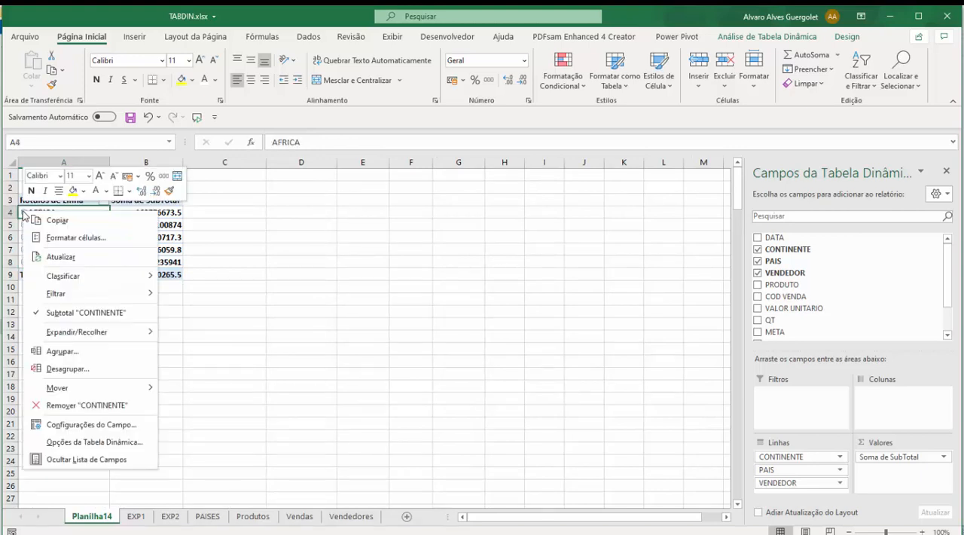
{"action": "mouse_move", "coordinate": [79, 333]}
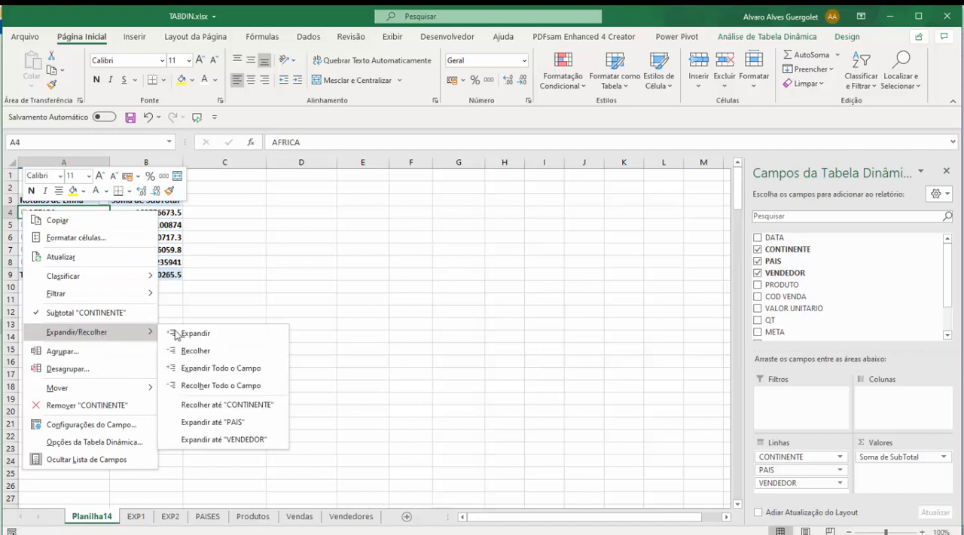
{"action": "left_click", "coordinate": [254, 334]}
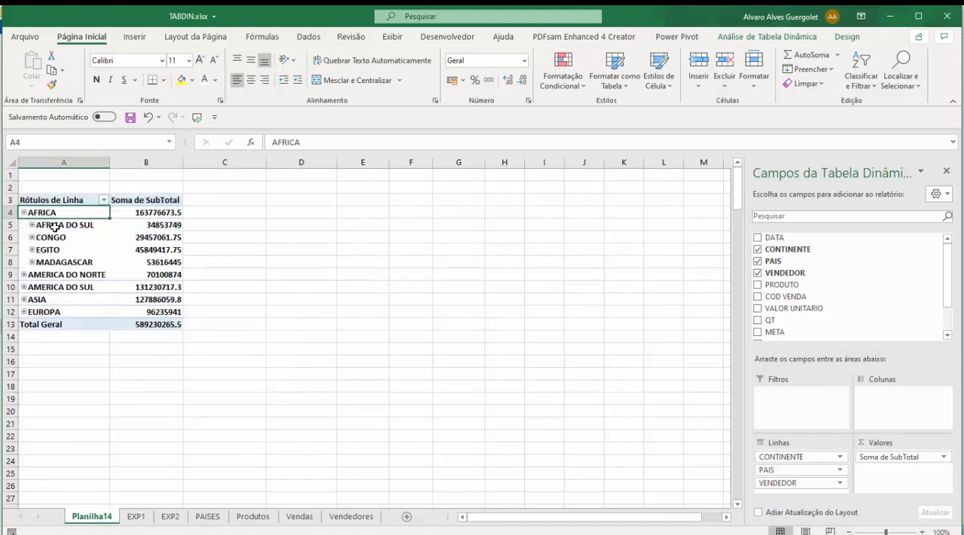
Step: Collapse and reopen AFRICA, and expand the entire CONTINENTE field so every continent shows its details
{"action": "left_click", "coordinate": [23, 213]}
{"action": "left_click", "coordinate": [24, 213]}
{"action": "right_click", "coordinate": [23, 215]}
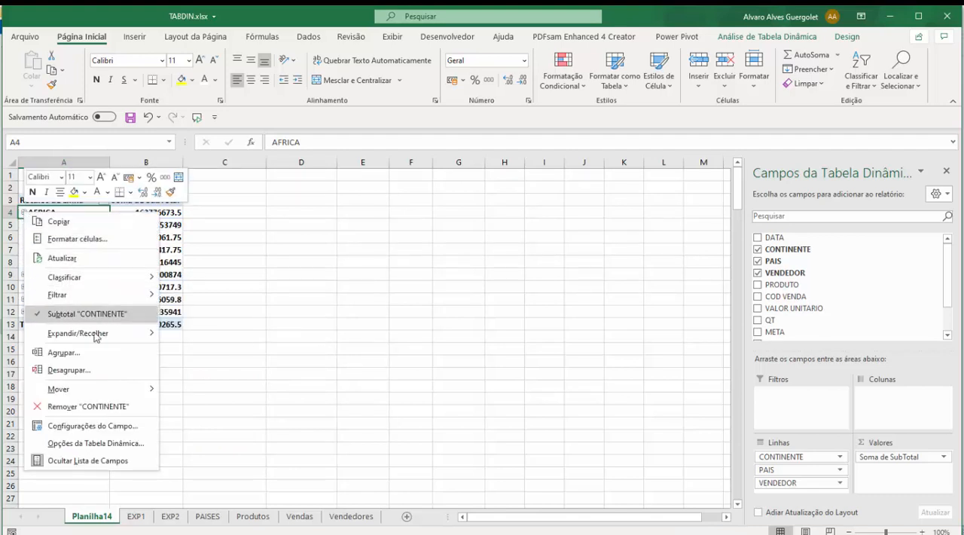
{"action": "mouse_move", "coordinate": [107, 334]}
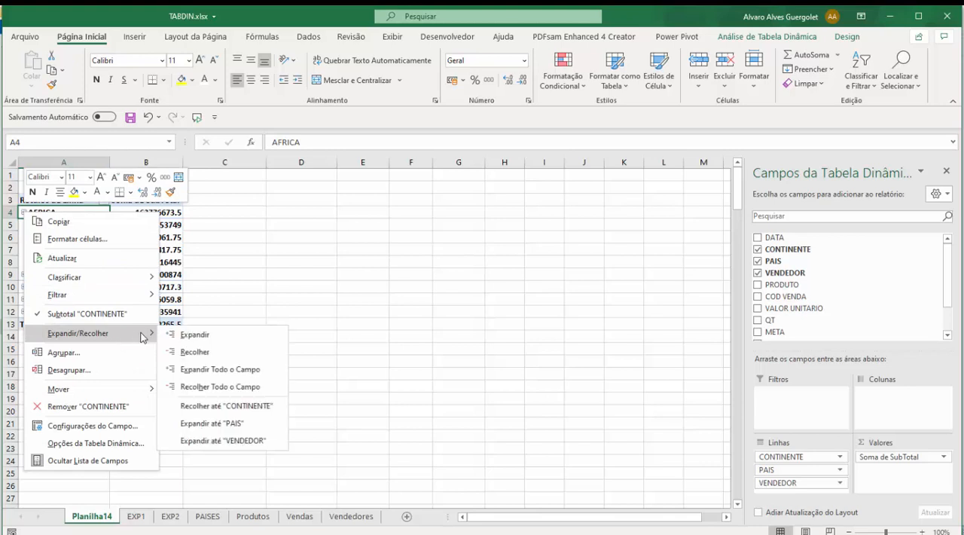
{"action": "left_click", "coordinate": [243, 369]}
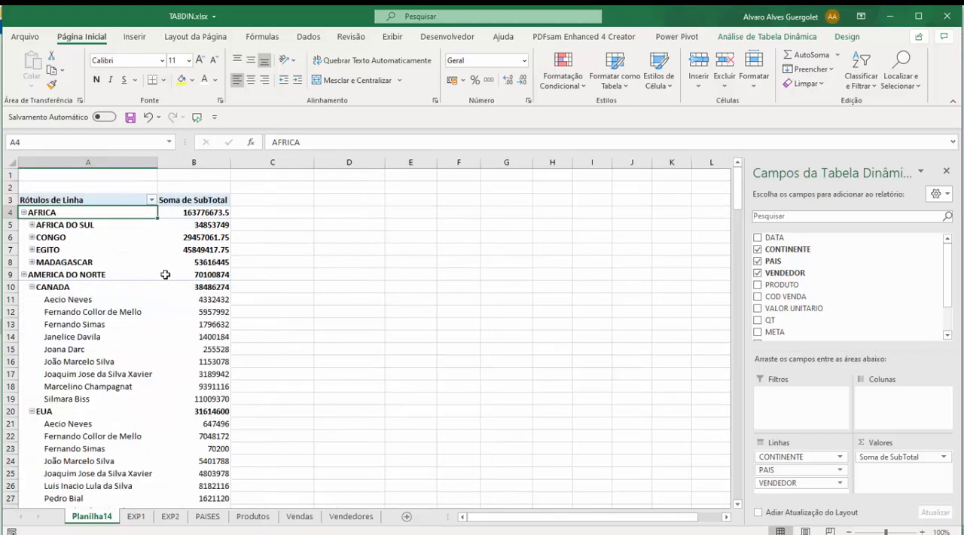
Step: Collapse AFRICA and expand the entire CONTINENTE field again
{"action": "scroll", "coordinate": [165, 274], "scroll_direction": "down", "scroll_amount": 5}
{"action": "scroll", "coordinate": [166, 269], "scroll_direction": "up", "scroll_amount": 5}
{"action": "left_click", "coordinate": [23, 213]}
{"action": "right_click", "coordinate": [25, 214]}
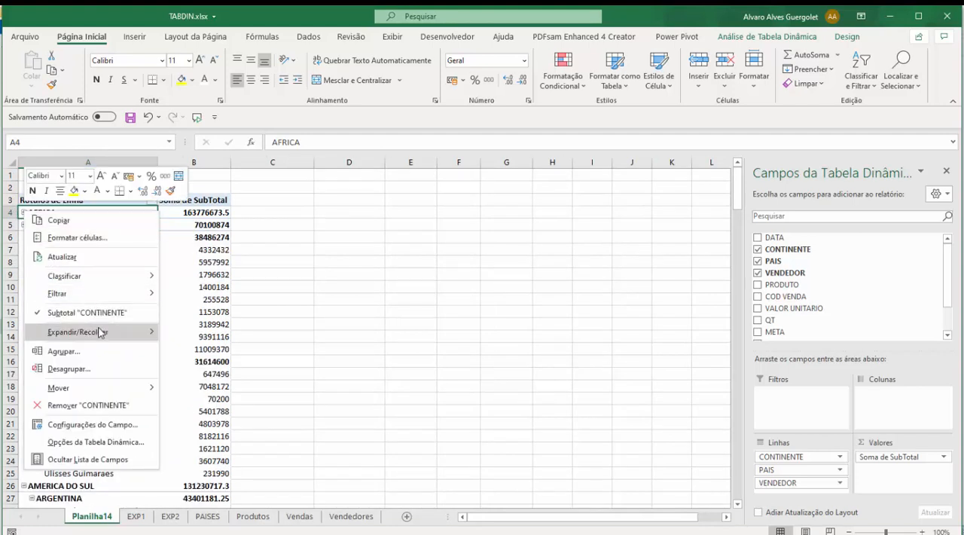
{"action": "mouse_move", "coordinate": [100, 331]}
{"action": "left_click", "coordinate": [243, 376]}
Step: Expand the pivot table rows from AFRICA down to the VENDEDOR level
{"action": "right_click", "coordinate": [23, 212]}
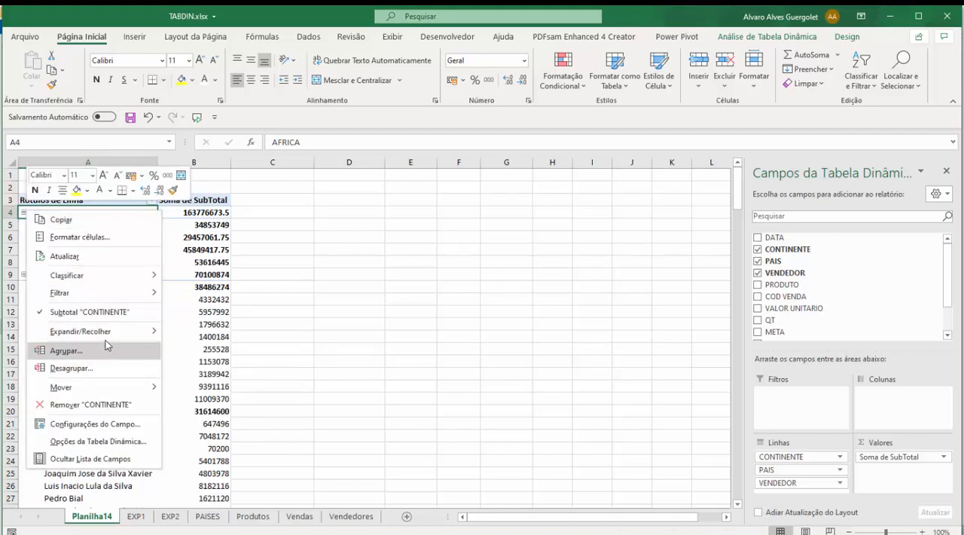
{"action": "mouse_move", "coordinate": [147, 331]}
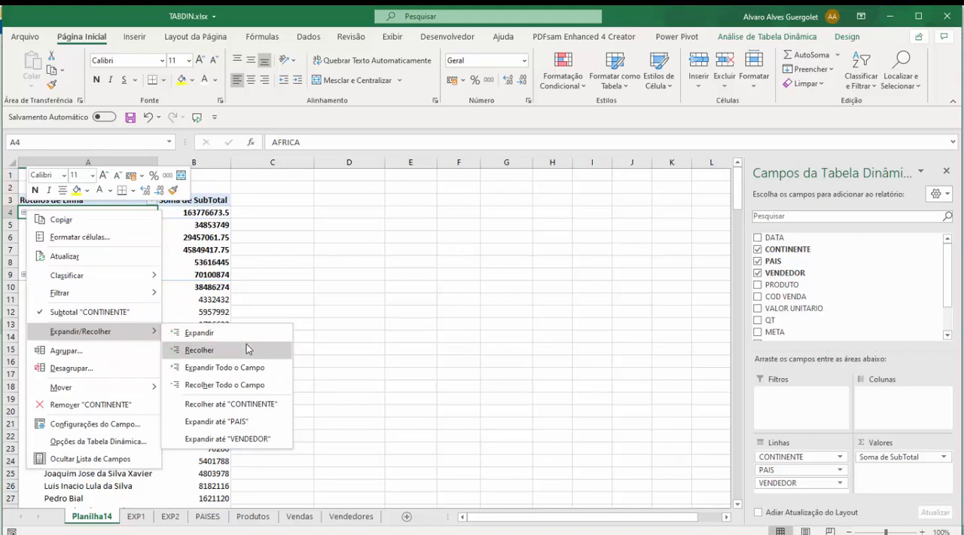
{"action": "left_click", "coordinate": [248, 438]}
Step: Examine PARAGUAI's country total and the vendor rows that make it up
{"action": "left_click", "coordinate": [171, 299]}
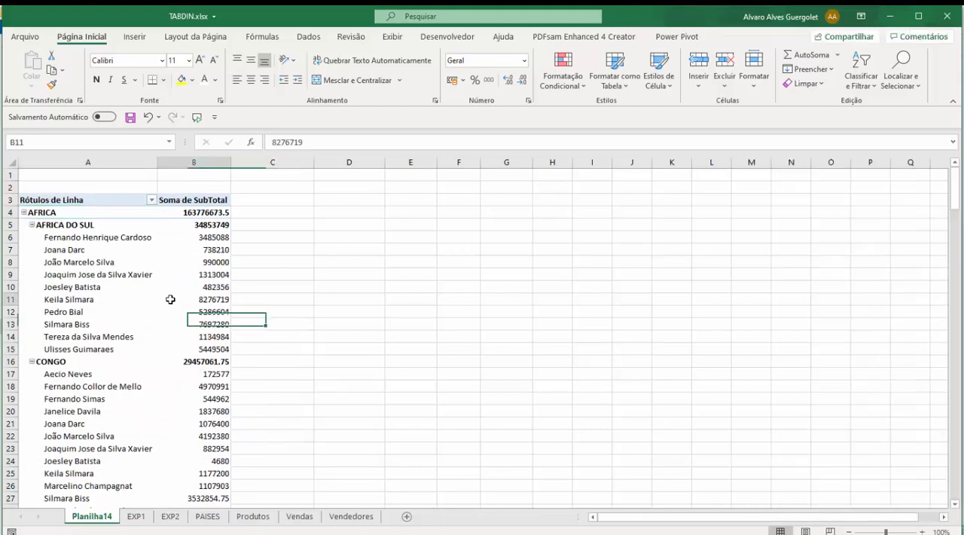
{"action": "scroll", "coordinate": [137, 253], "scroll_direction": "down", "scroll_amount": 20}
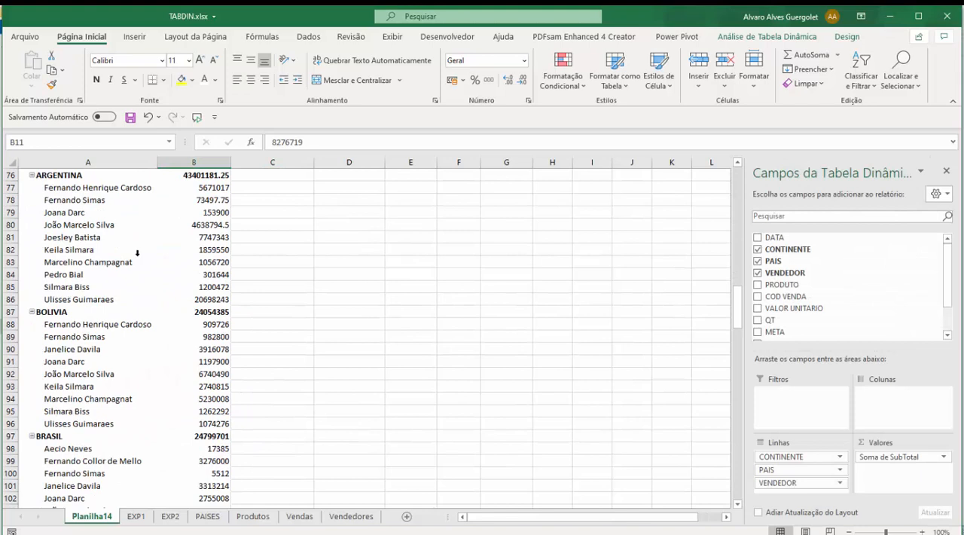
{"action": "scroll", "coordinate": [139, 260], "scroll_direction": "down", "scroll_amount": 9}
{"action": "left_click_drag", "start_coordinate": [76, 237], "coordinate": [215, 240]}
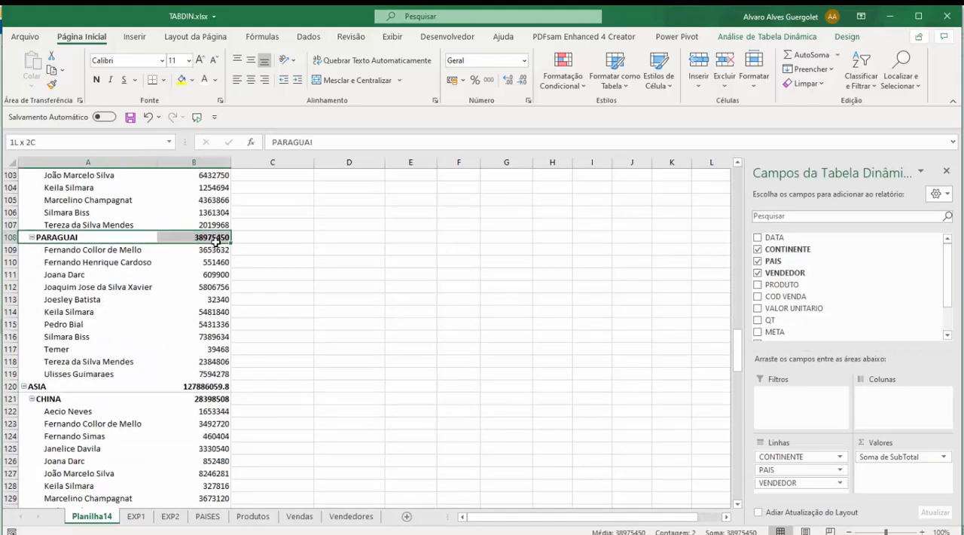
{"action": "scroll", "coordinate": [161, 253], "scroll_direction": "up", "scroll_amount": 3}
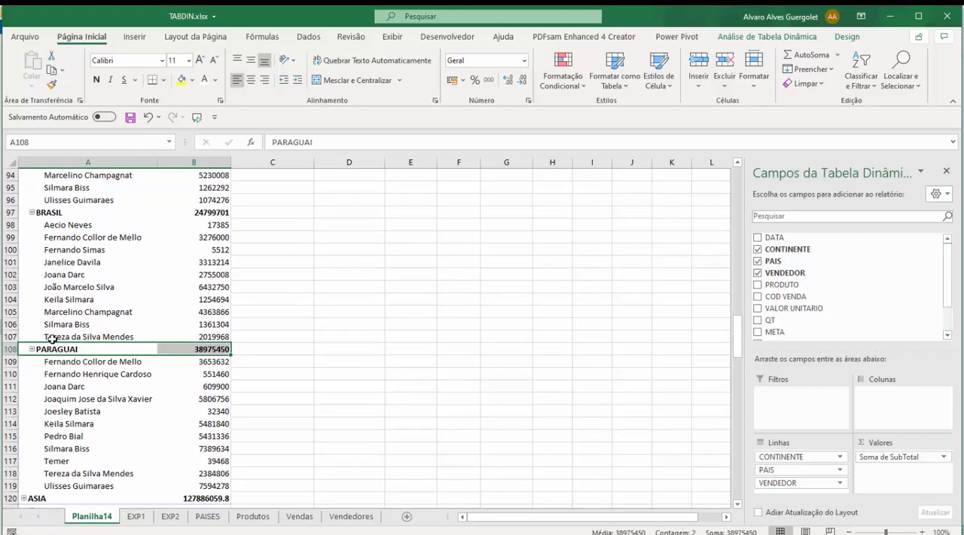
{"action": "left_click", "coordinate": [79, 366]}
{"action": "left_click_drag", "start_coordinate": [78, 369], "coordinate": [196, 458]}
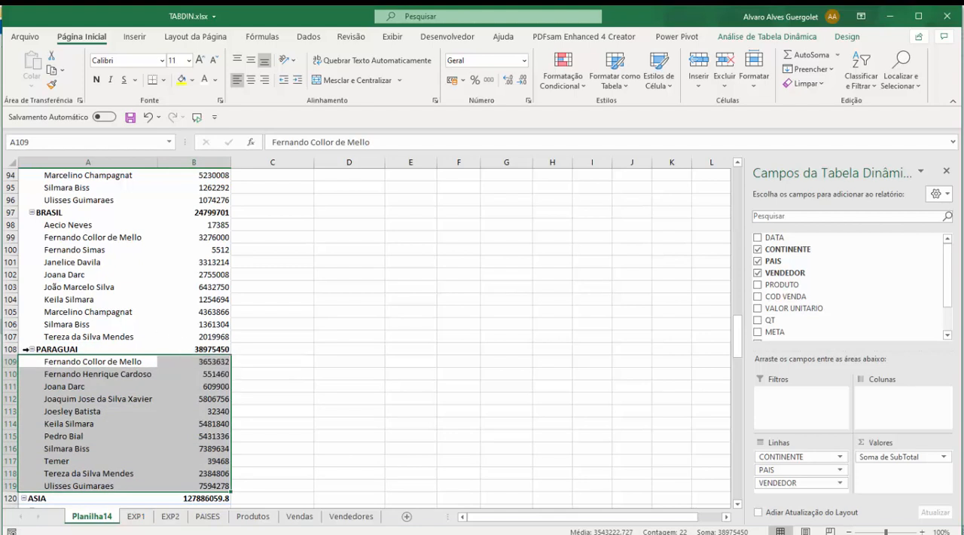
Step: Review the ARGENTINA, BOLIVIA, BRASIL and PARAGUAI groups and their vendors under AMERICA DO SUL
{"action": "scroll", "coordinate": [27, 324], "scroll_direction": "up", "scroll_amount": 10}
{"action": "scroll", "coordinate": [37, 249], "scroll_direction": "down", "scroll_amount": 4}
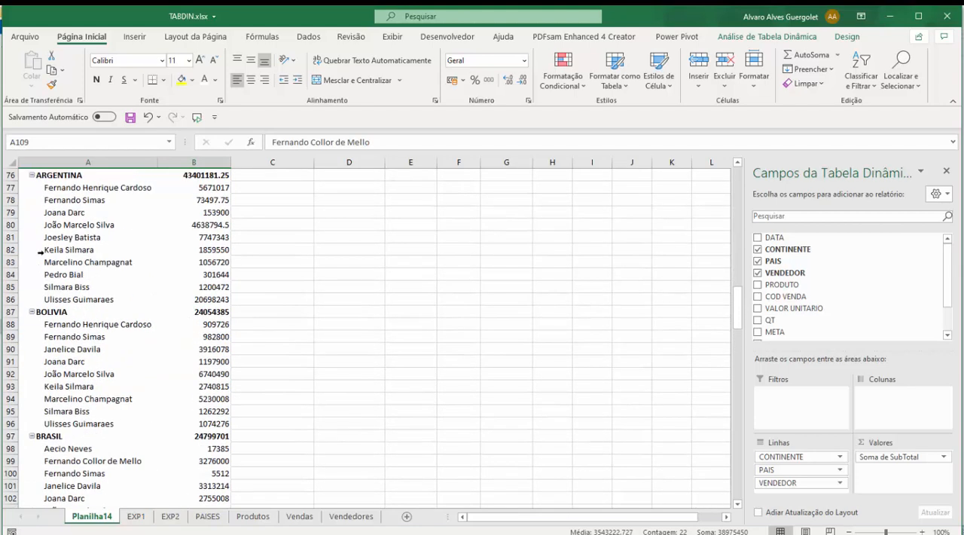
{"action": "scroll", "coordinate": [31, 262], "scroll_direction": "up", "scroll_amount": 3}
{"action": "left_click", "coordinate": [53, 284]}
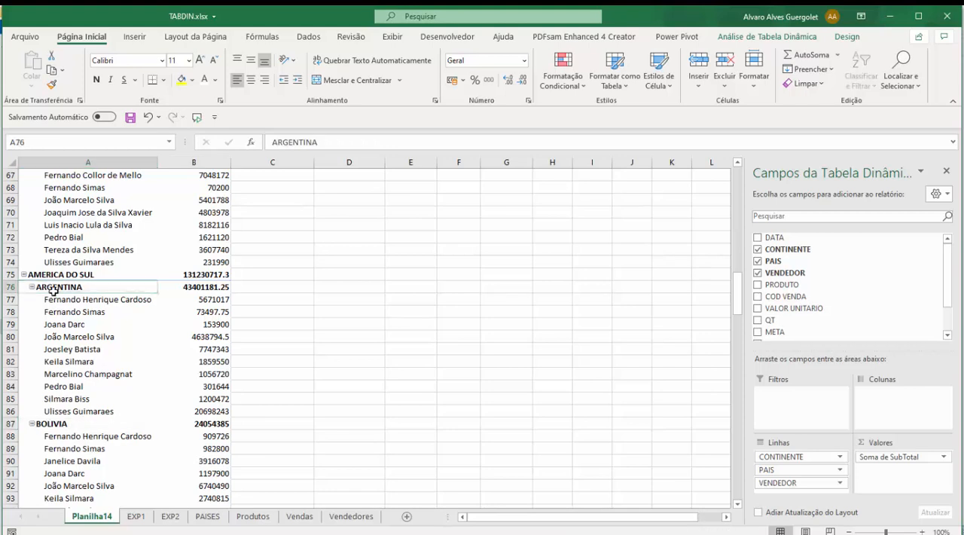
{"action": "left_click", "coordinate": [59, 424]}
{"action": "scroll", "coordinate": [75, 377], "scroll_direction": "down", "scroll_amount": 4}
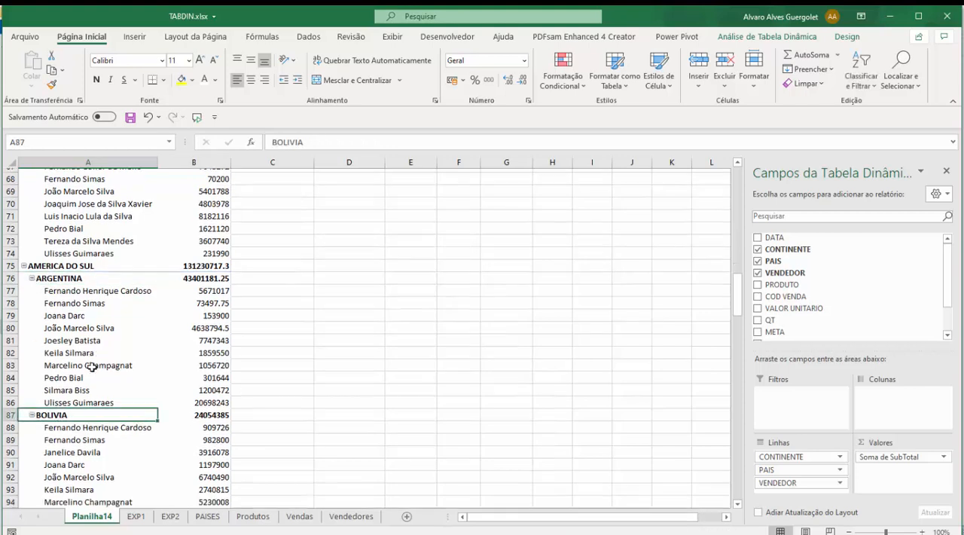
{"action": "left_click", "coordinate": [58, 398]}
{"action": "scroll", "coordinate": [60, 396], "scroll_direction": "down", "scroll_amount": 5}
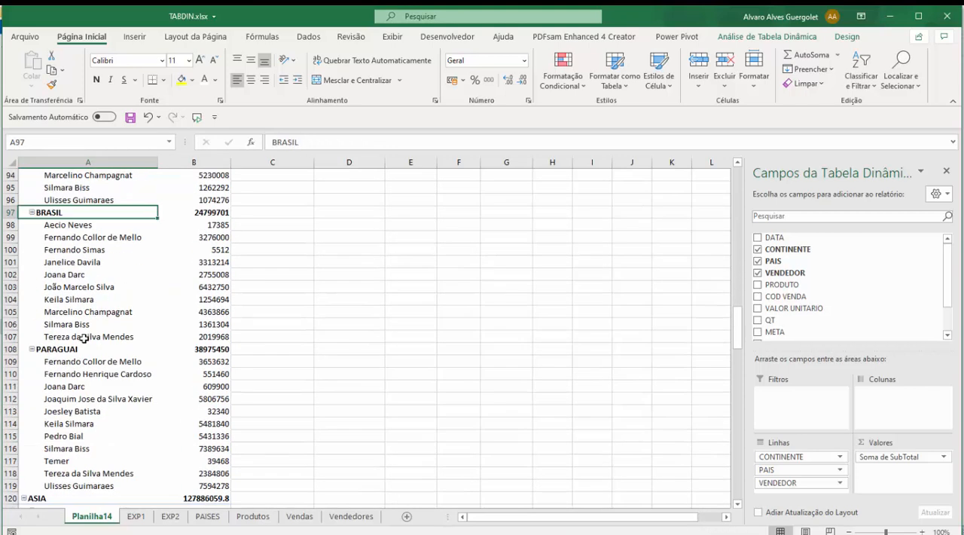
{"action": "left_click", "coordinate": [55, 349]}
{"action": "scroll", "coordinate": [143, 324], "scroll_direction": "up", "scroll_amount": 7}
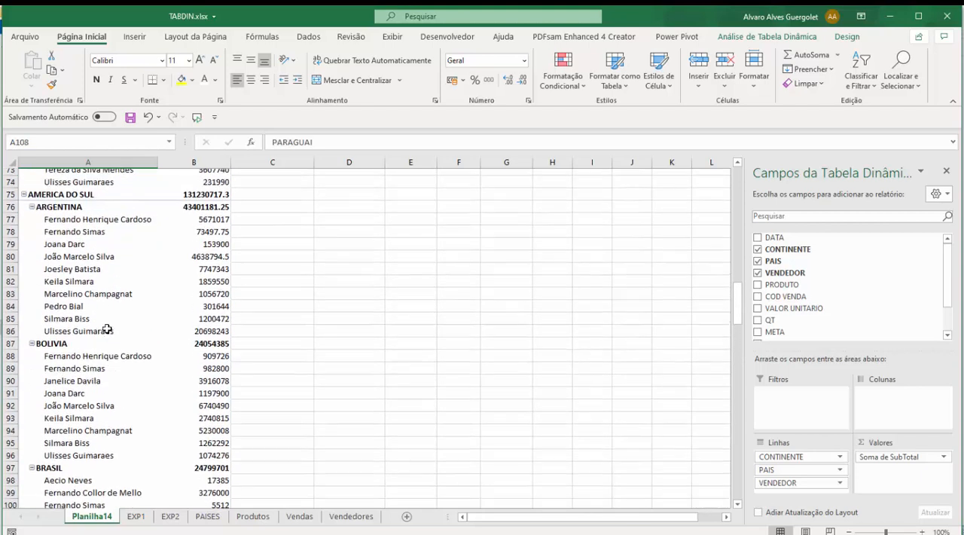
Step: Move VENDEDOR above CONTINENTE and PAIS in the rows, and expand the first and third vendors to see their continents and countries
{"action": "left_click_drag", "start_coordinate": [776, 483], "coordinate": [779, 448]}
{"action": "scroll", "coordinate": [260, 327], "scroll_direction": "up", "scroll_amount": 20}
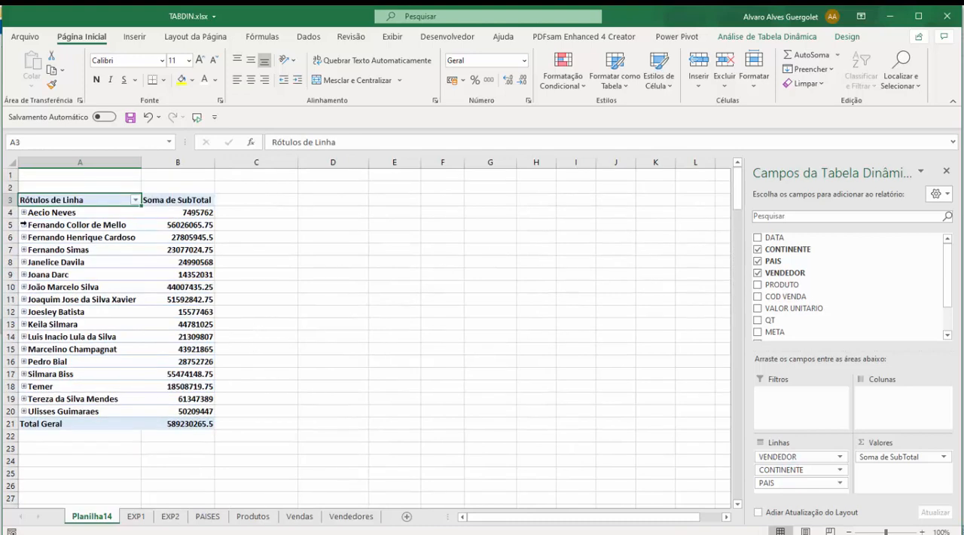
{"action": "left_click", "coordinate": [26, 213]}
{"action": "left_click", "coordinate": [23, 213]}
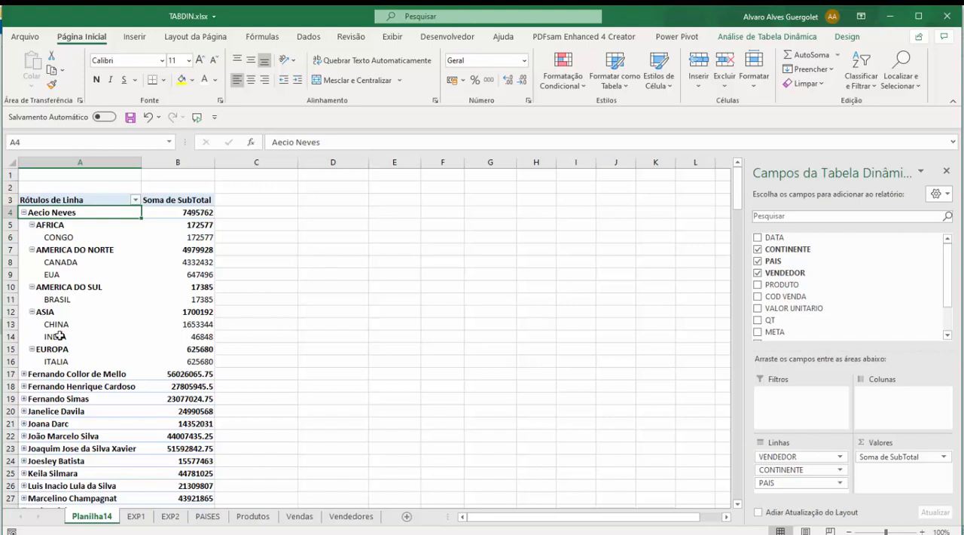
{"action": "left_click", "coordinate": [24, 386]}
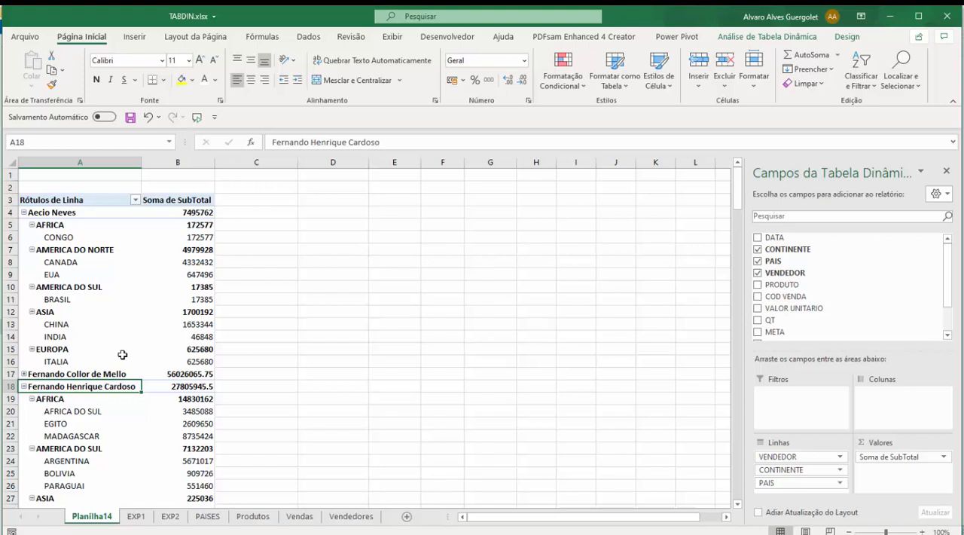
{"action": "scroll", "coordinate": [124, 353], "scroll_direction": "down", "scroll_amount": 4}
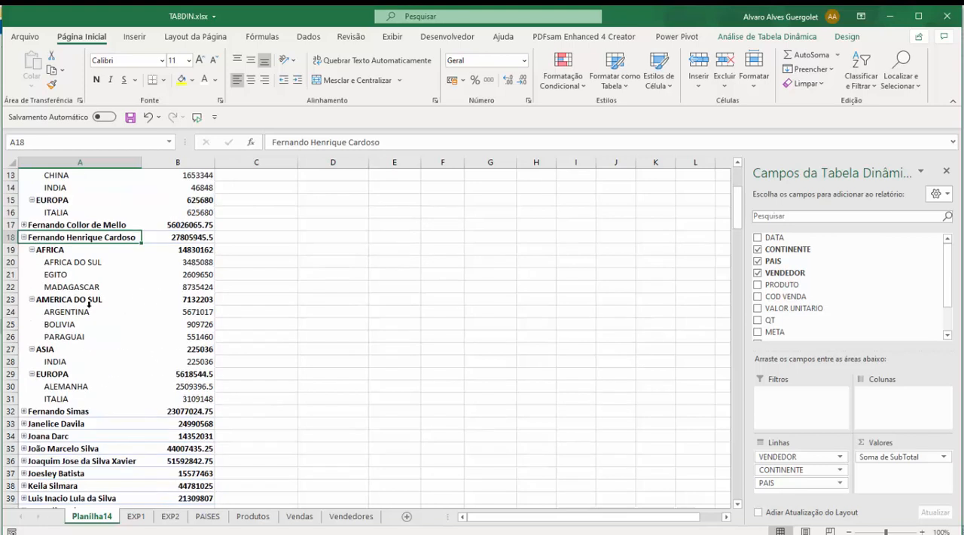
{"action": "scroll", "coordinate": [113, 309], "scroll_direction": "up", "scroll_amount": 4}
Step: Set the number format of the Soma de SubTotal field to Moeda with the £ symbol and 2 decimal places
{"action": "left_click", "coordinate": [177, 199]}
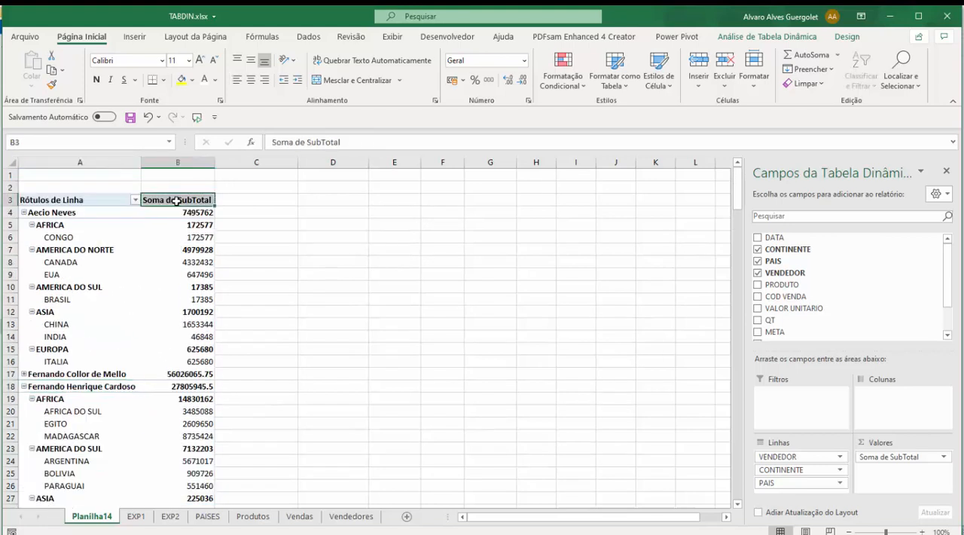
{"action": "right_click", "coordinate": [177, 199]}
{"action": "left_click", "coordinate": [245, 361]}
{"action": "left_click", "coordinate": [170, 463]}
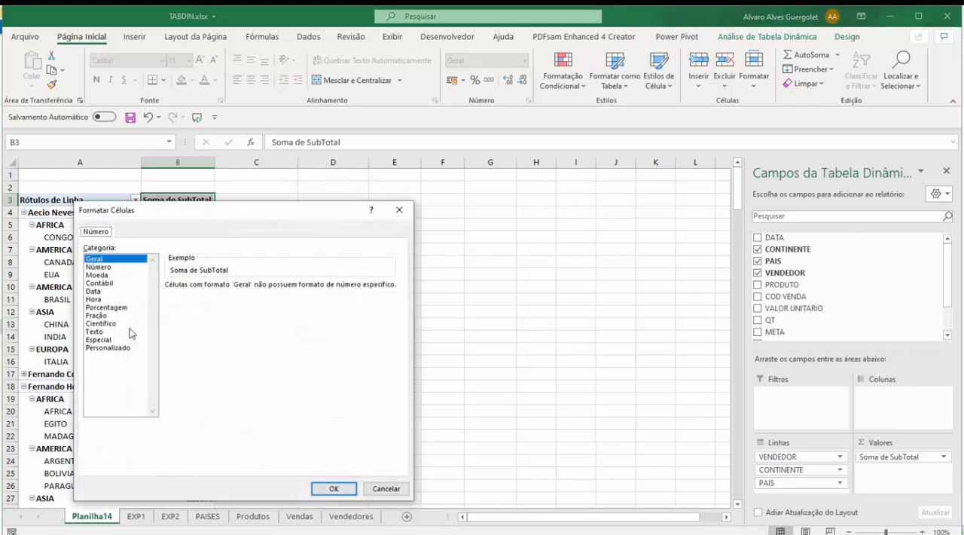
{"action": "left_click", "coordinate": [103, 269]}
{"action": "left_click", "coordinate": [98, 275]}
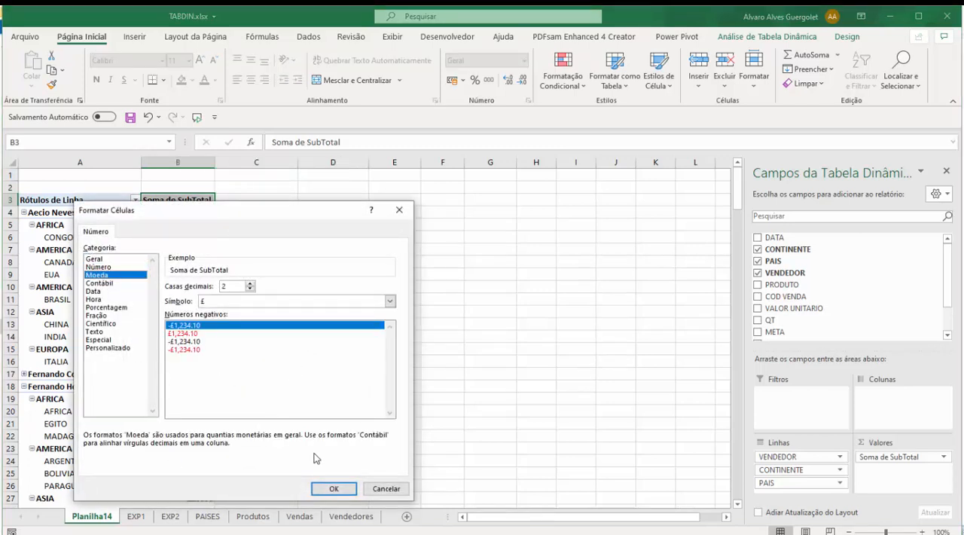
{"action": "left_click", "coordinate": [390, 301]}
{"action": "left_click", "coordinate": [389, 302]}
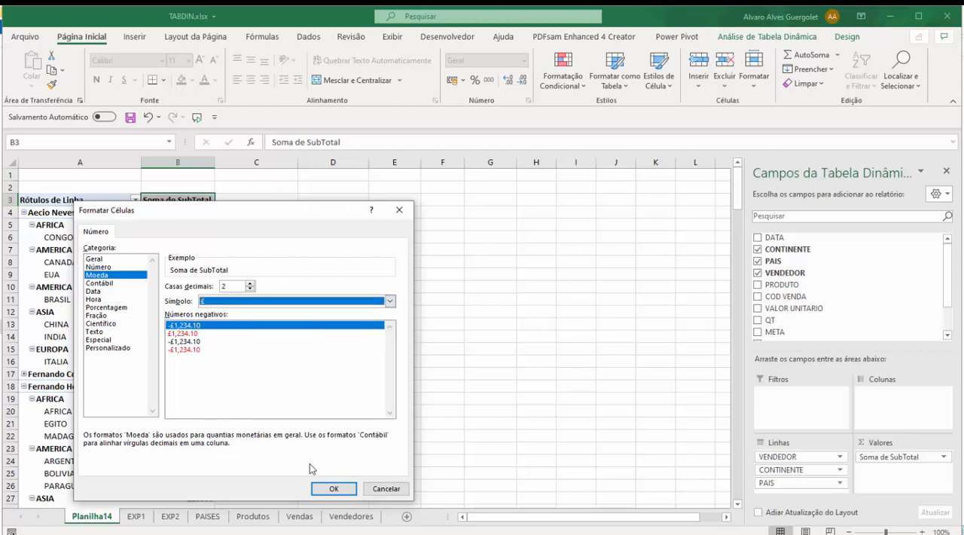
{"action": "left_click", "coordinate": [334, 488]}
{"action": "left_click", "coordinate": [283, 462]}
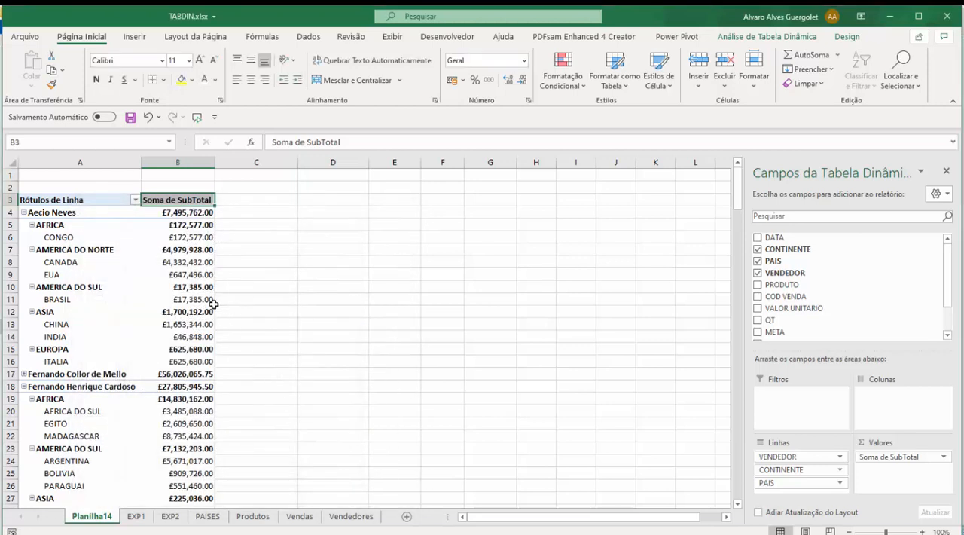
Step: Review the first vendor's sales total and its breakdown by AFRICA, AMERICA DO NORTE, CANADA and EUA
{"action": "left_click", "coordinate": [177, 274]}
{"action": "left_click", "coordinate": [73, 214]}
{"action": "left_click", "coordinate": [174, 212]}
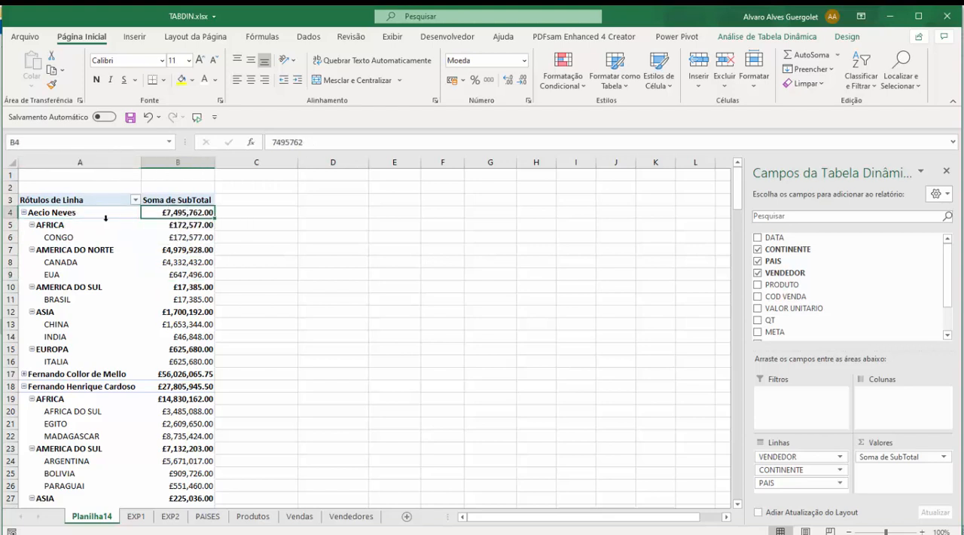
{"action": "left_click", "coordinate": [66, 225]}
{"action": "left_click", "coordinate": [181, 225]}
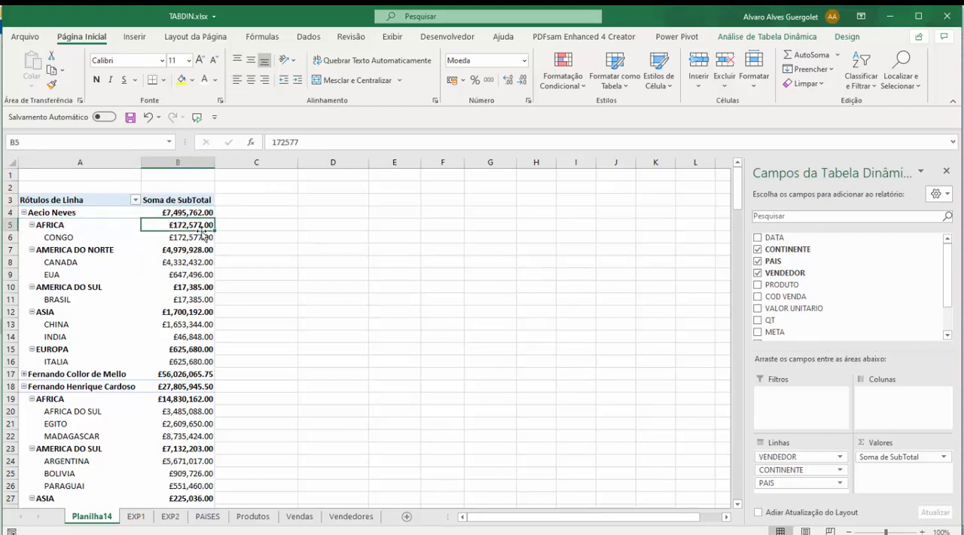
{"action": "left_click", "coordinate": [76, 253]}
{"action": "left_click", "coordinate": [194, 248]}
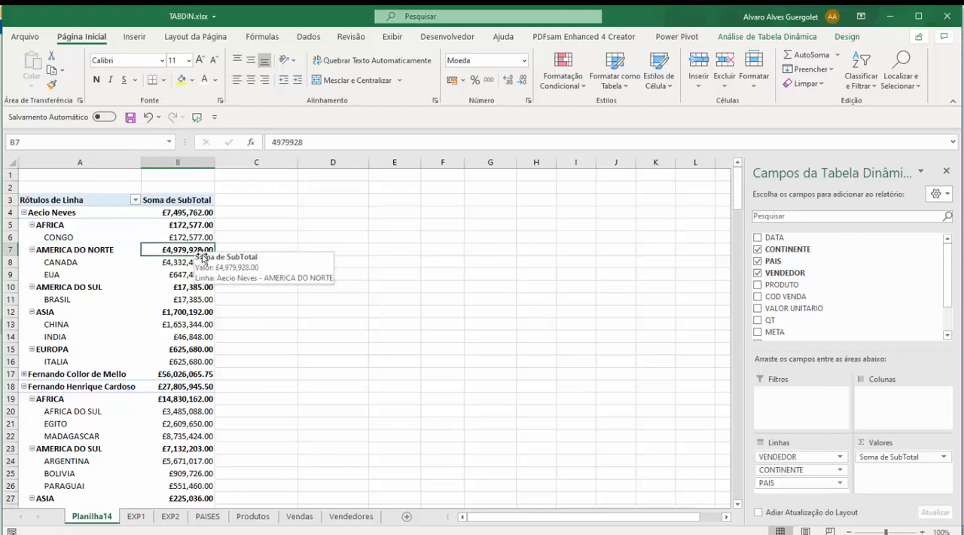
{"action": "left_click", "coordinate": [89, 263]}
{"action": "key", "text": "Right"}
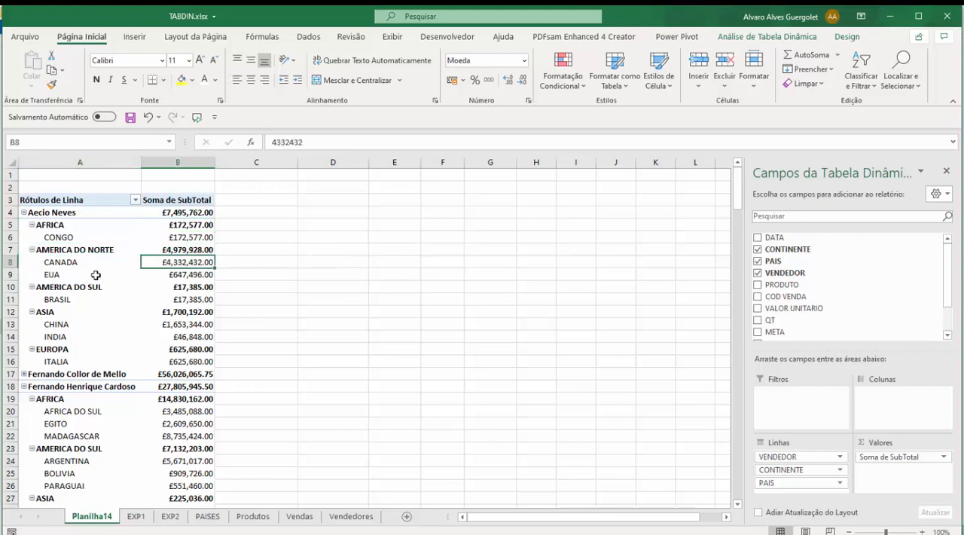
{"action": "left_click", "coordinate": [77, 277]}
{"action": "left_click", "coordinate": [173, 275]}
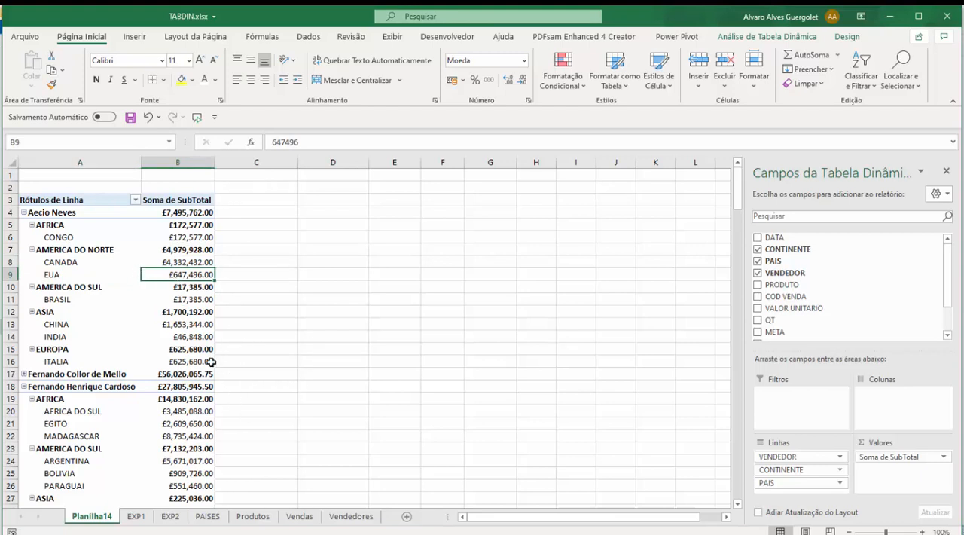
Step: Add the QT field to the pivot table values as a sum beside Soma de SubTotal
{"action": "left_click_drag", "start_coordinate": [765, 321], "coordinate": [872, 472]}
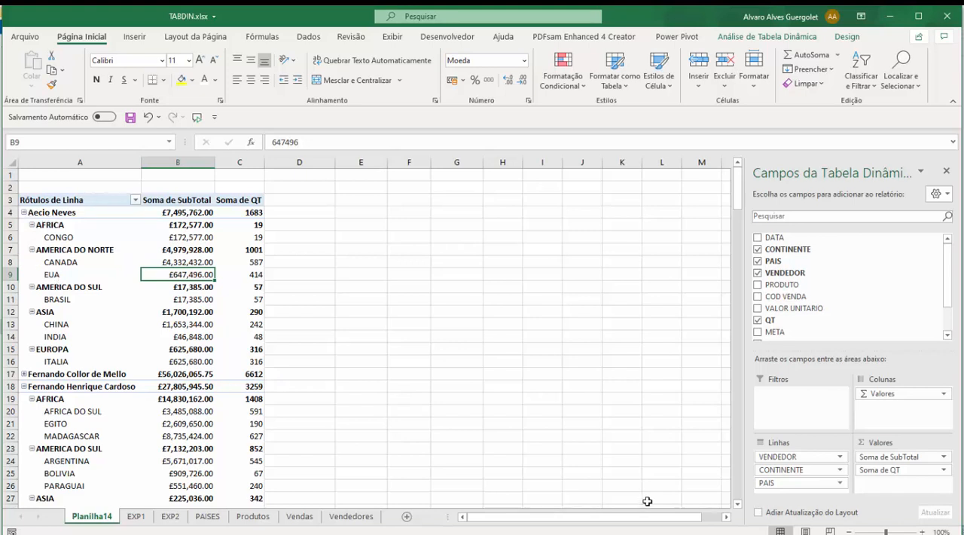
{"action": "left_click", "coordinate": [782, 486]}
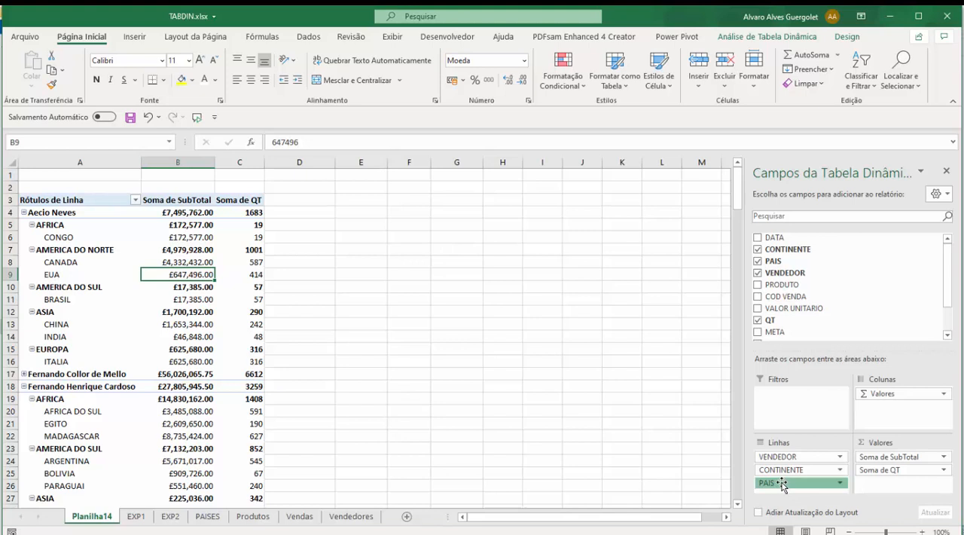
Step: Move VENDEDOR below CONTINENTE and PAIS in the pivot table rows, and add the PRODUTO field beneath it
{"action": "left_click", "coordinate": [740, 494]}
{"action": "left_click_drag", "start_coordinate": [781, 459], "coordinate": [788, 488]}
{"action": "scroll", "coordinate": [194, 353], "scroll_direction": "up", "scroll_amount": 9}
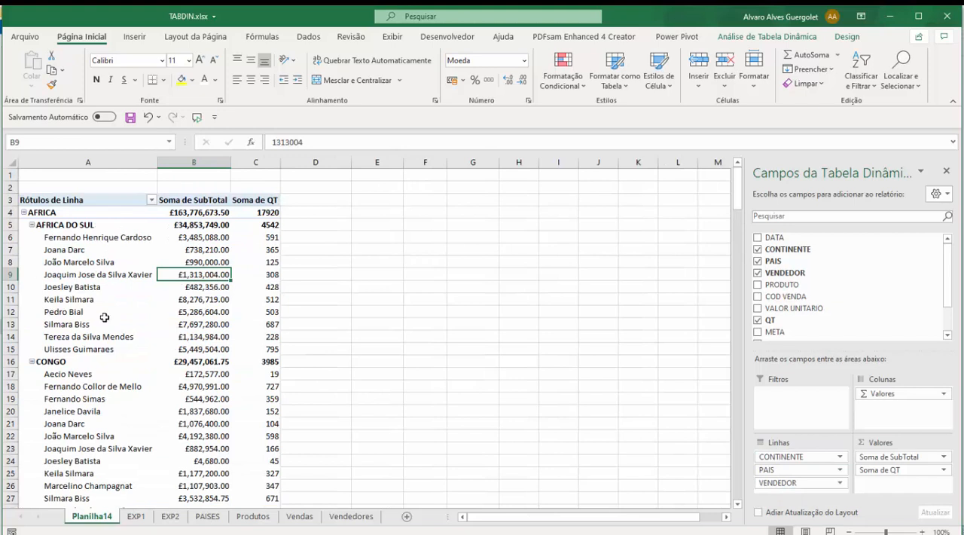
{"action": "mouse_move", "coordinate": [164, 337]}
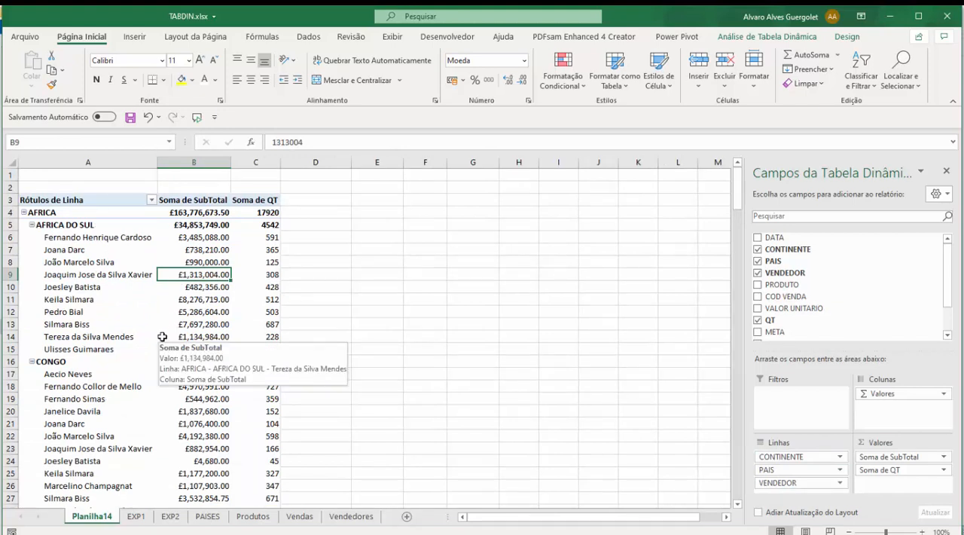
{"action": "left_click_drag", "start_coordinate": [783, 287], "coordinate": [821, 489]}
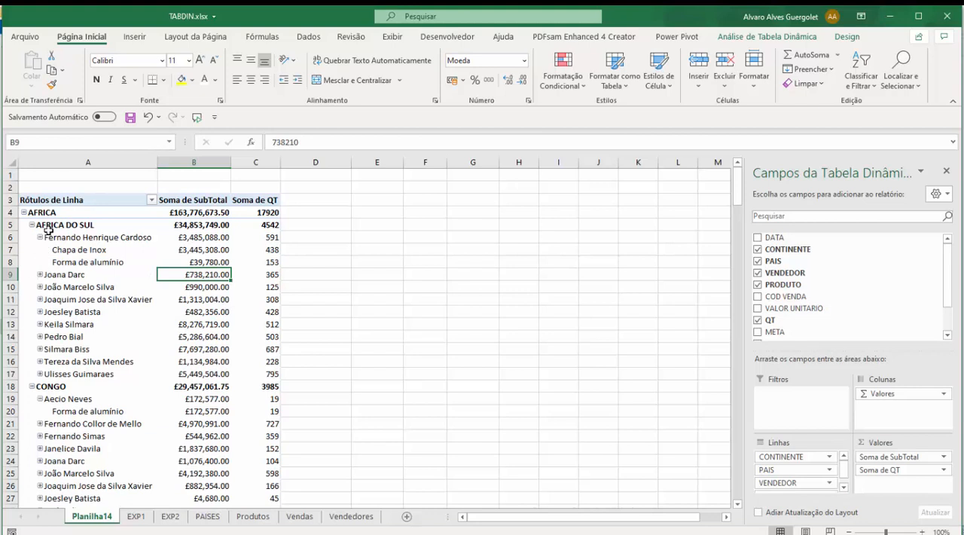
Step: Review the product breakdown of the vendors' sales and quantities under AFRICA, in AFRICA DO SUL and EGITO
{"action": "left_click", "coordinate": [79, 237]}
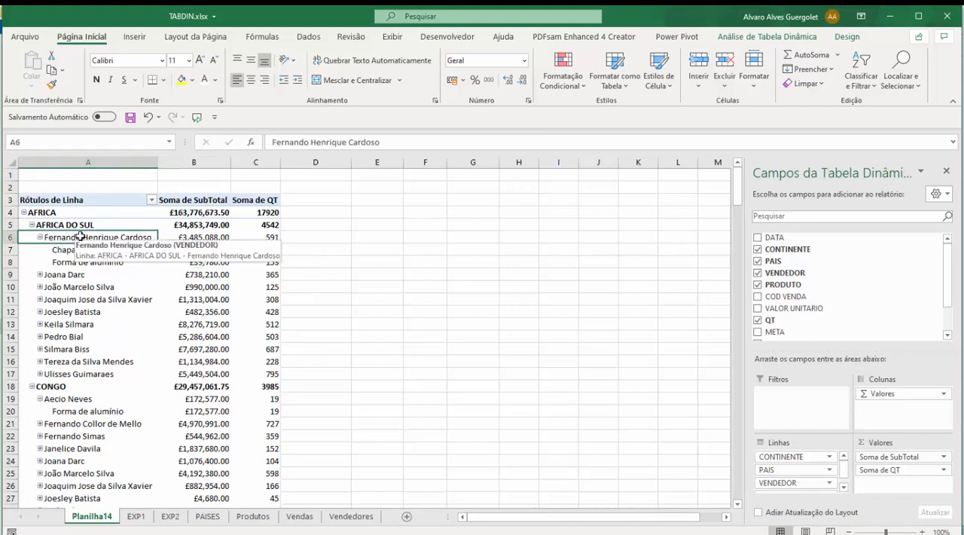
{"action": "left_click_drag", "start_coordinate": [260, 250], "coordinate": [87, 239]}
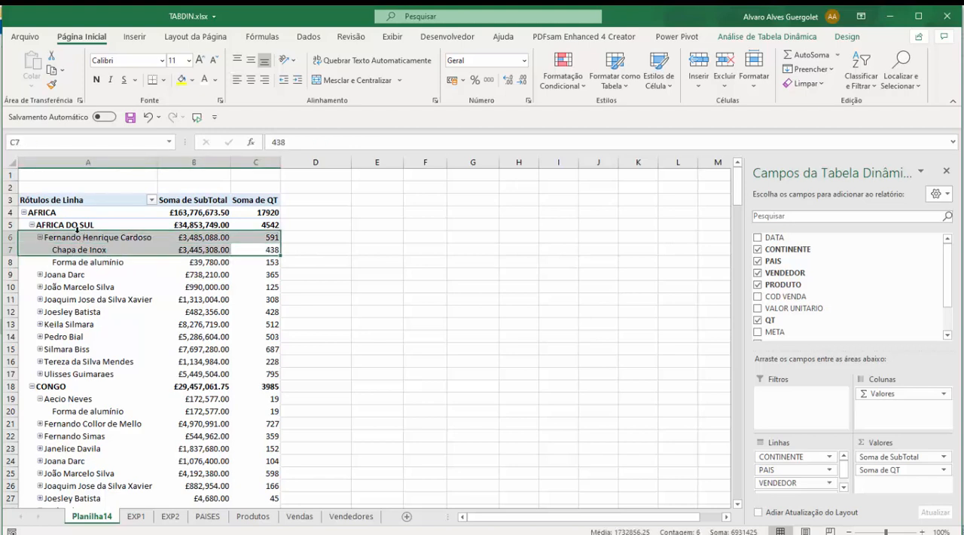
{"action": "left_click", "coordinate": [72, 225]}
{"action": "left_click", "coordinate": [54, 213]}
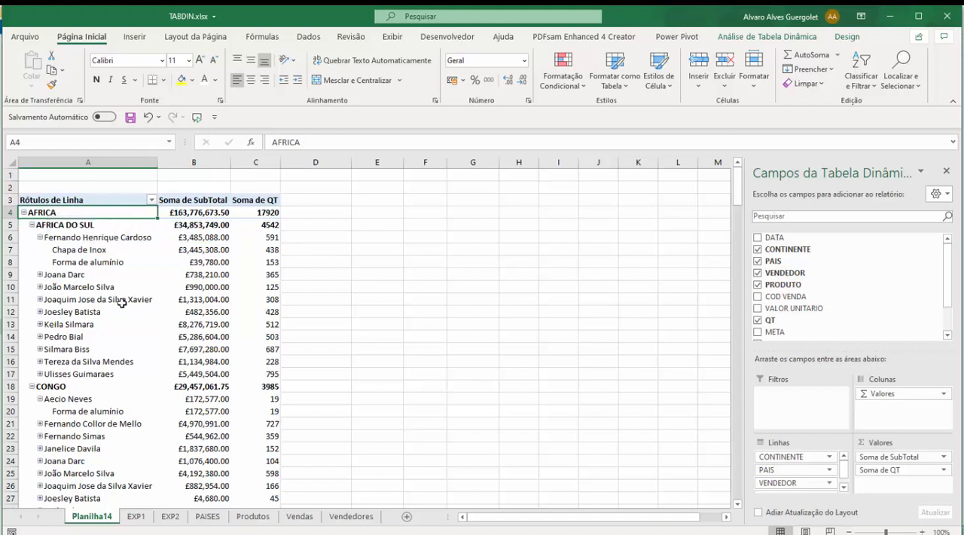
{"action": "scroll", "coordinate": [151, 266], "scroll_direction": "down", "scroll_amount": 5}
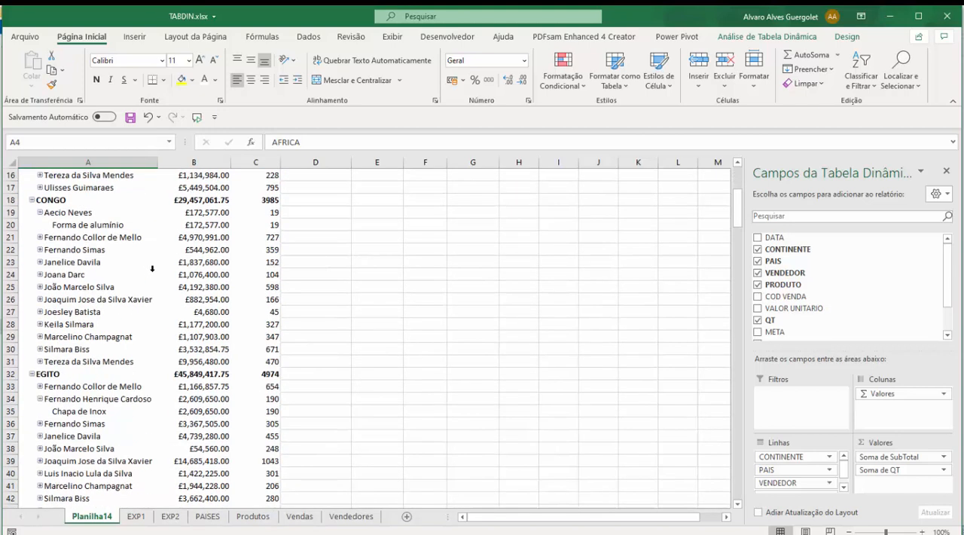
{"action": "left_click", "coordinate": [115, 415]}
{"action": "left_click", "coordinate": [101, 399]}
{"action": "left_click", "coordinate": [57, 374]}
{"action": "scroll", "coordinate": [96, 328], "scroll_direction": "up", "scroll_amount": 5}
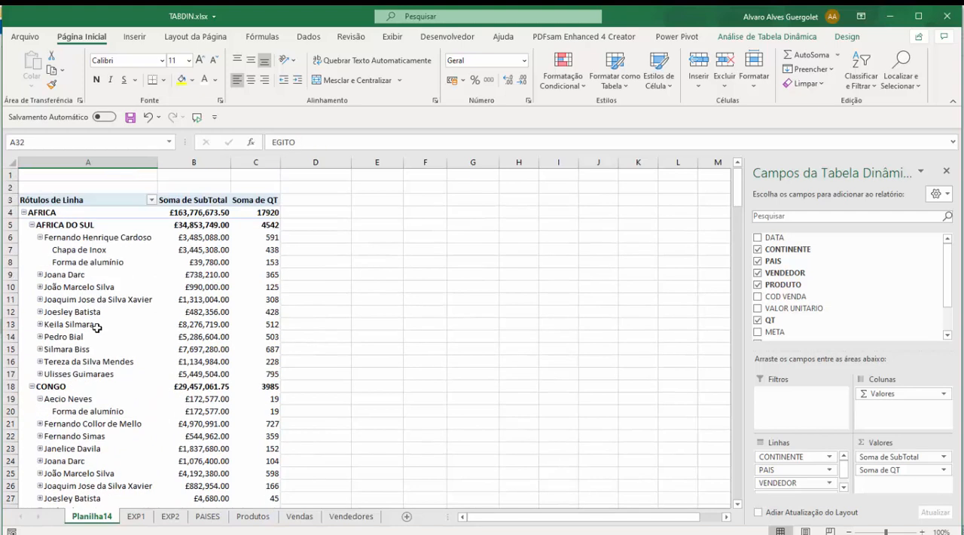
Step: Move VENDEDOR to the top of the rows, above CONTINENTE, PAIS and PRODUTO, and check the first vendor's sales total
{"action": "scroll", "coordinate": [795, 467], "scroll_direction": "down", "scroll_amount": 1}
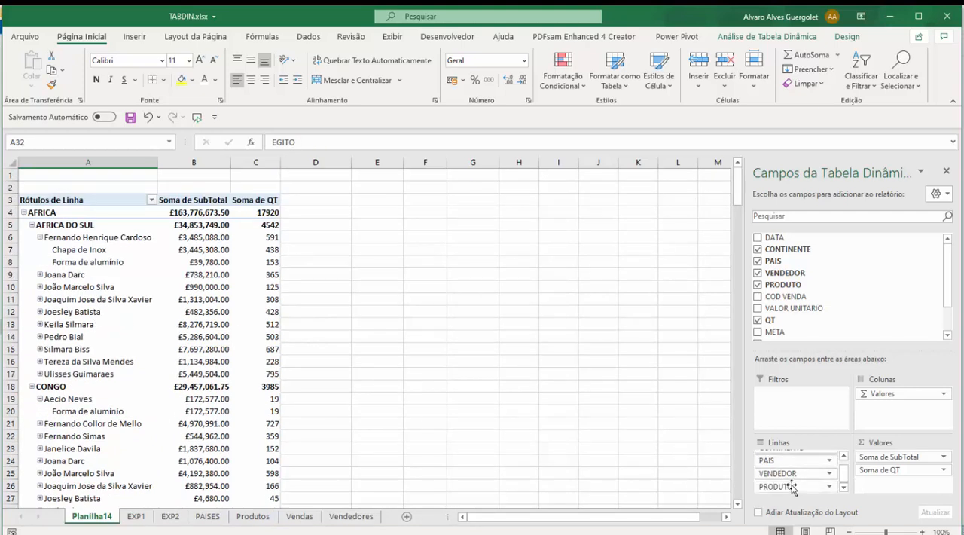
{"action": "left_click_drag", "start_coordinate": [791, 473], "coordinate": [790, 449]}
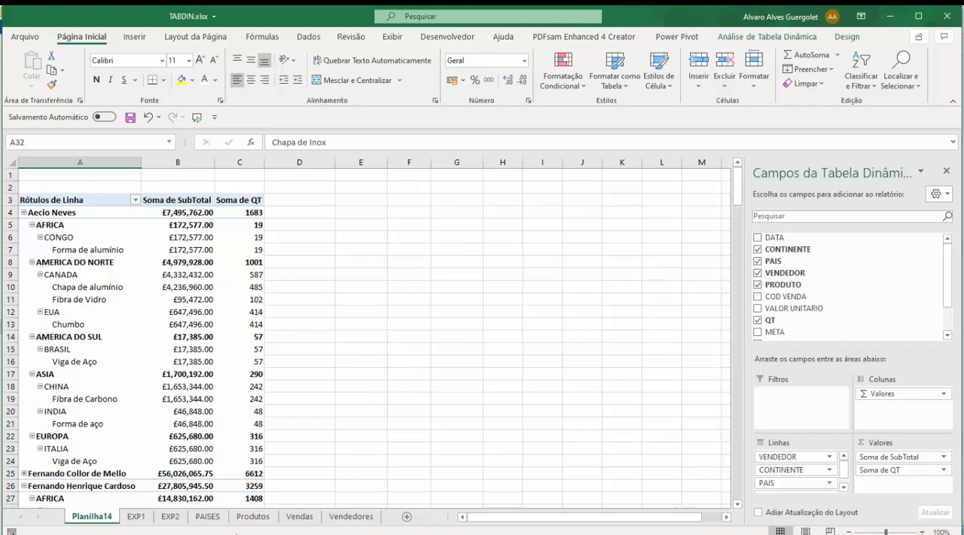
{"action": "left_click", "coordinate": [132, 517]}
{"action": "left_click", "coordinate": [95, 516]}
{"action": "mouse_move", "coordinate": [164, 249]}
{"action": "mouse_move", "coordinate": [164, 319]}
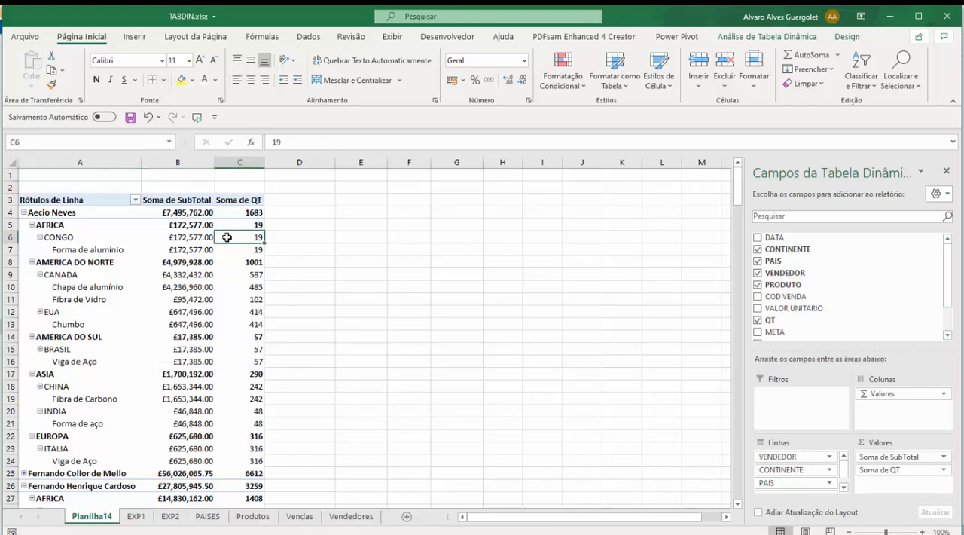
{"action": "left_click", "coordinate": [210, 212]}
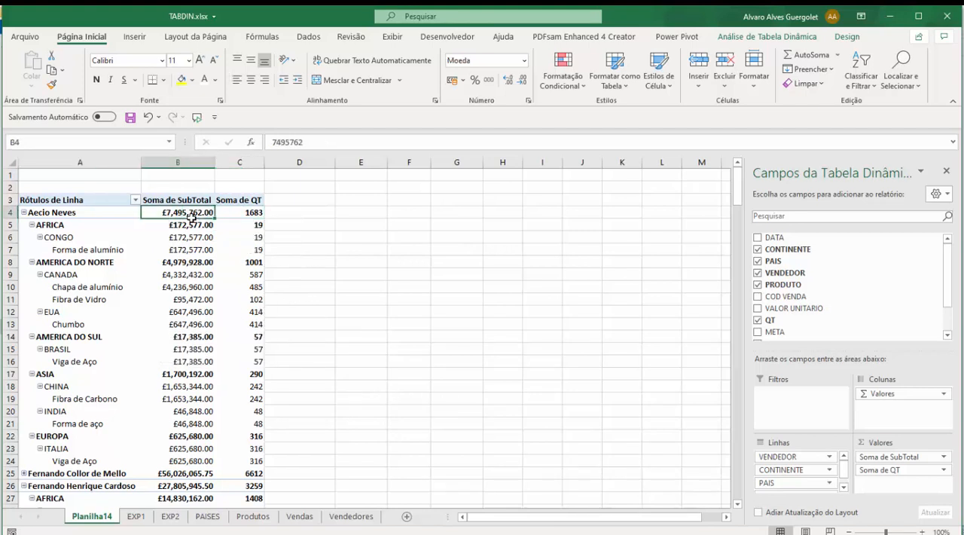
{"action": "mouse_move", "coordinate": [229, 215]}
{"action": "mouse_move", "coordinate": [178, 211]}
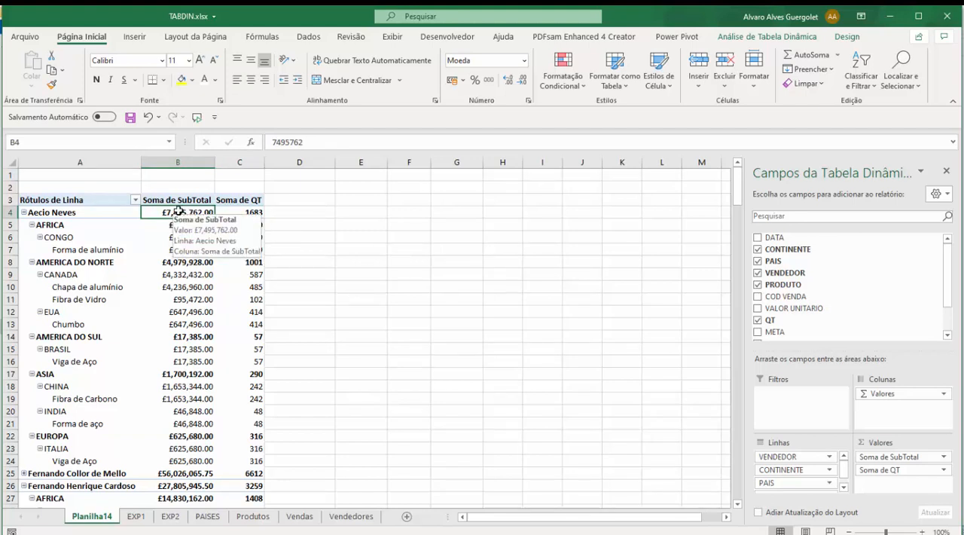
Step: Examine the IMPOSTO and VALOR UNITARIO columns in the first record of the EXP1 source data, and return to the Planilha14 pivot table
{"action": "left_click", "coordinate": [146, 519]}
{"action": "left_click", "coordinate": [501, 265]}
{"action": "scroll", "coordinate": [605, 216], "scroll_direction": "up", "scroll_amount": 20}
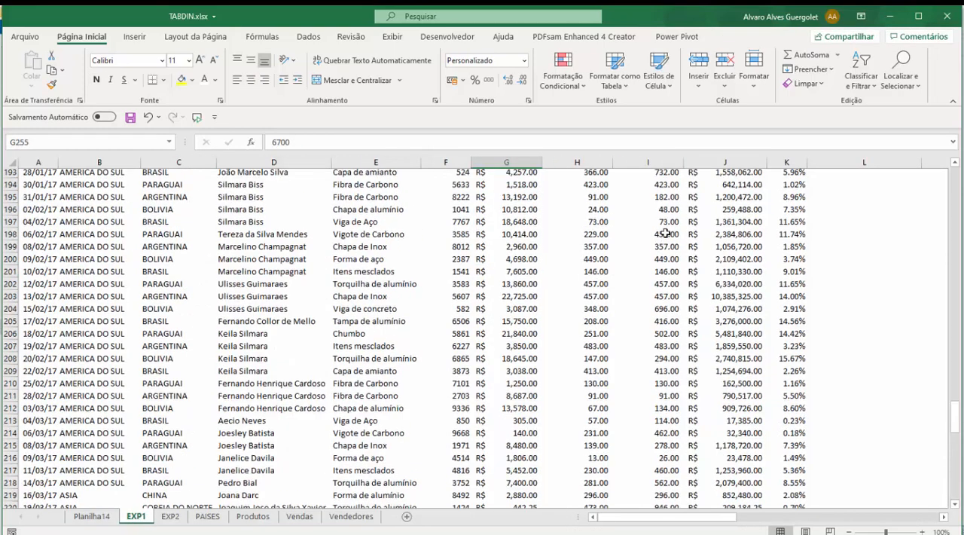
{"action": "left_click_drag", "start_coordinate": [957, 392], "coordinate": [958, 177]}
{"action": "left_click", "coordinate": [794, 189]}
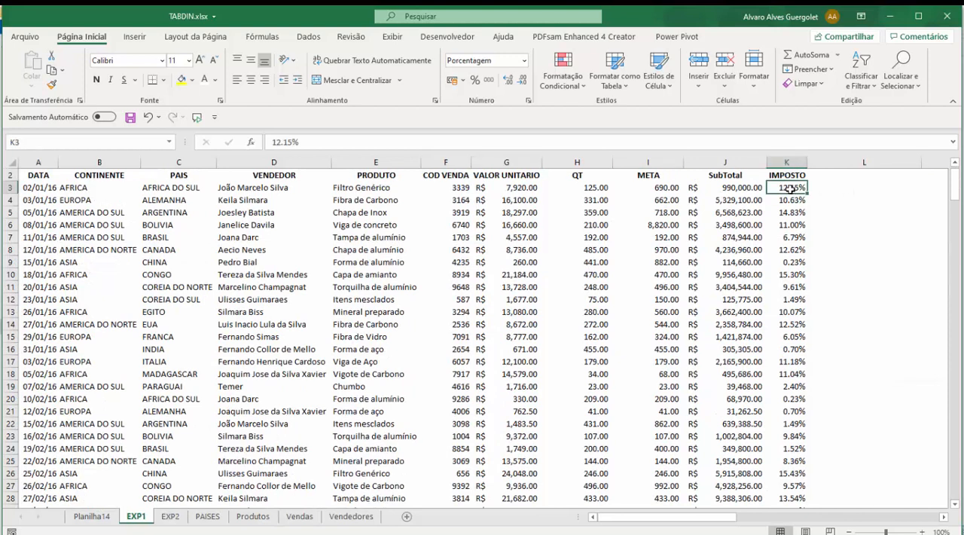
{"action": "left_click", "coordinate": [513, 190]}
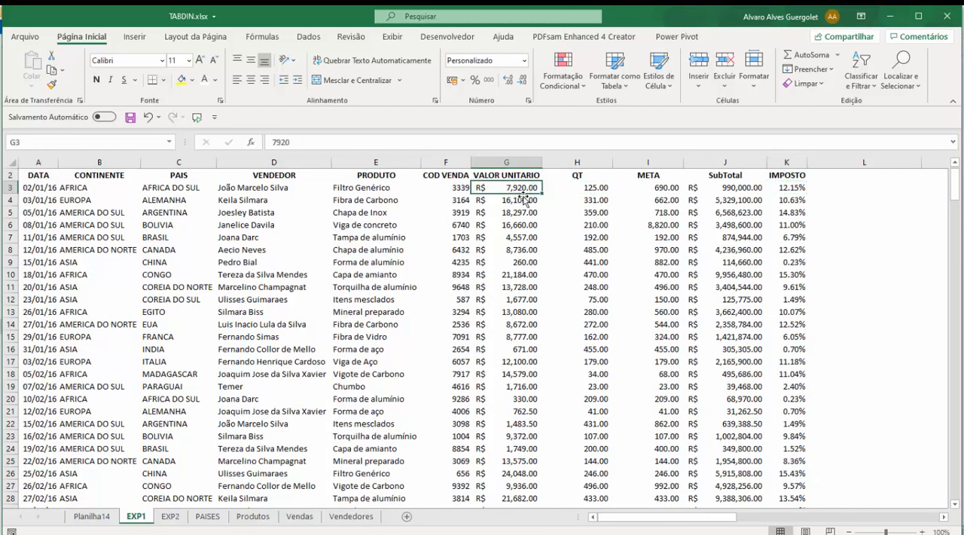
{"action": "left_click", "coordinate": [79, 520]}
{"action": "left_click", "coordinate": [135, 517]}
{"action": "left_click", "coordinate": [90, 517]}
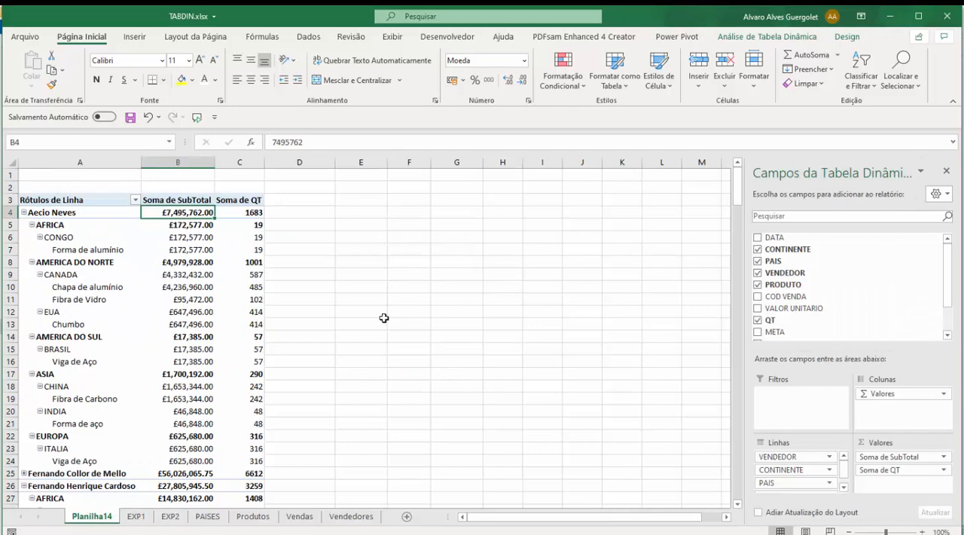